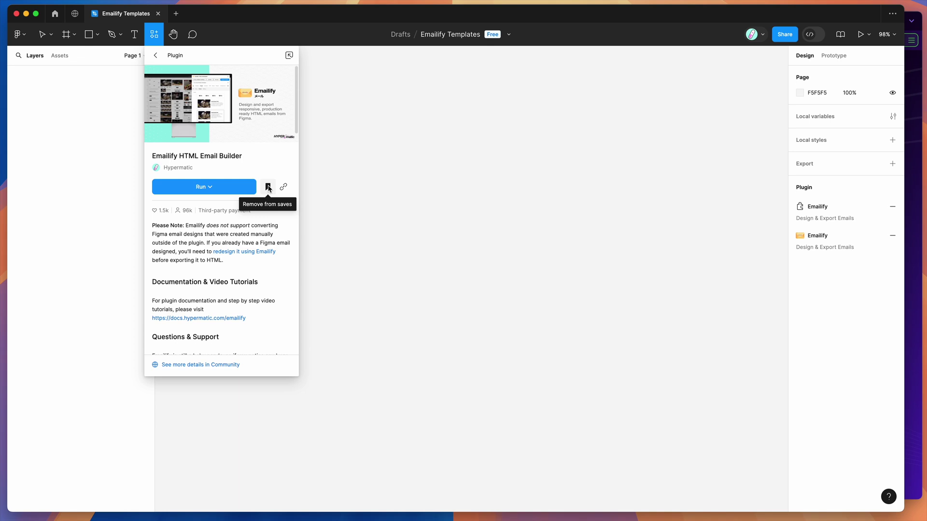
- Dismiss the Emailify HTML Email Builder details panel to reveal the empty Emailify Templates draft
left_click(354, 106)
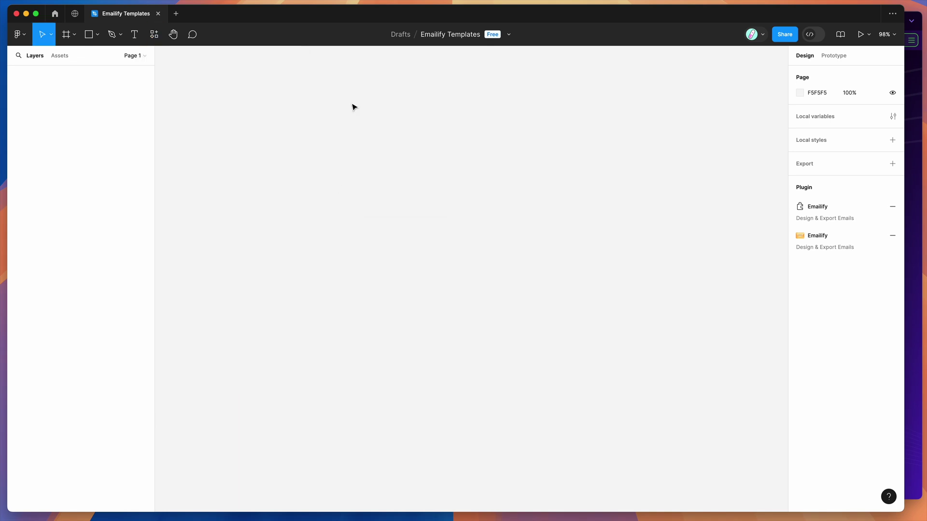
- Run Emailify HTML Email Builder from the canvas menu's Plugins > Saved plugins list
right_click(353, 107)
mouse_move(387, 184)
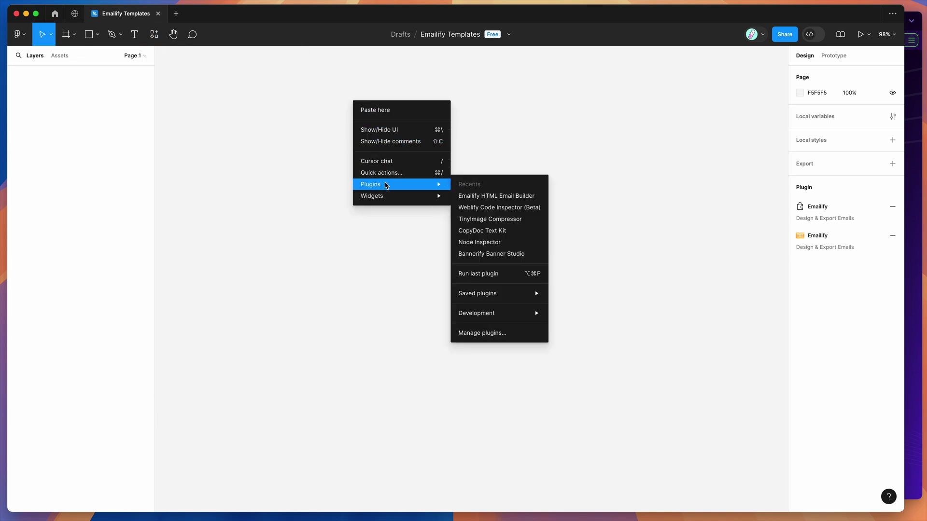
mouse_move(495, 293)
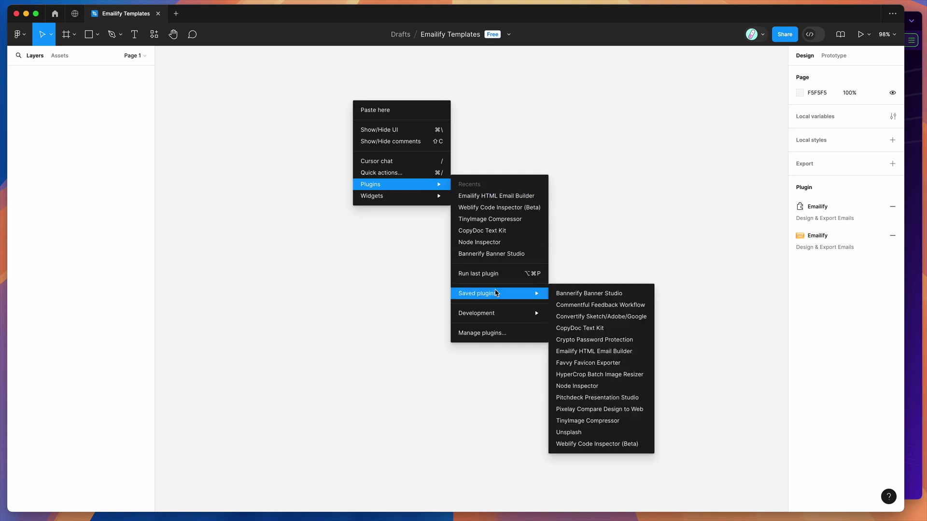
left_click(574, 351)
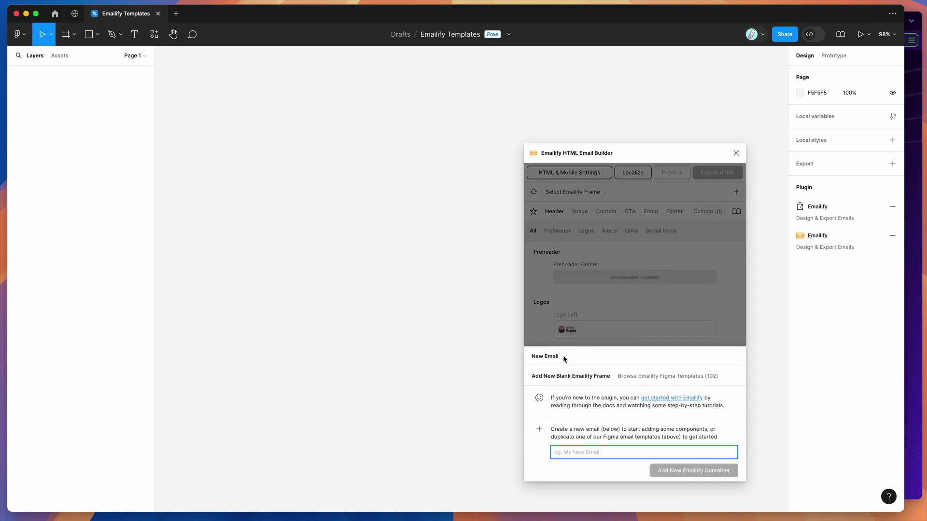
- Name the new email 'Test Template' and add a 600-wide Emailify container frame
left_click(584, 356)
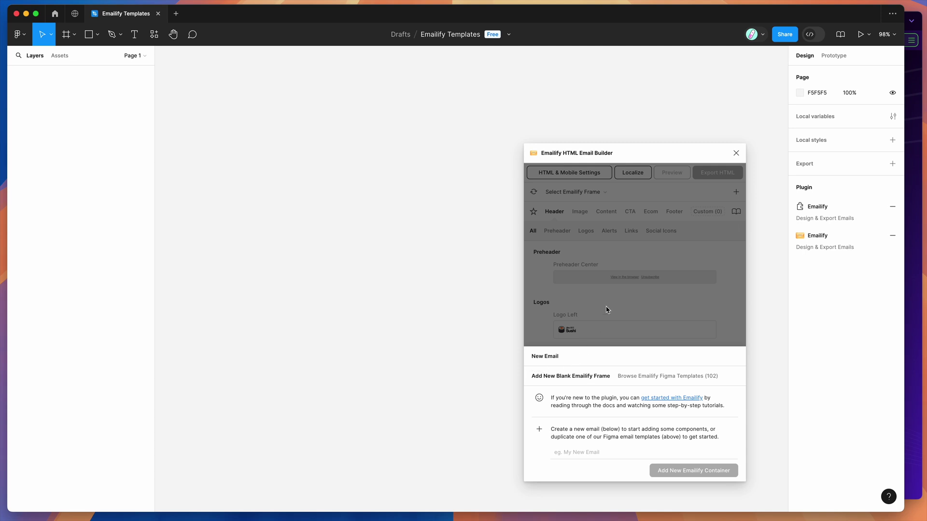
left_click(590, 454)
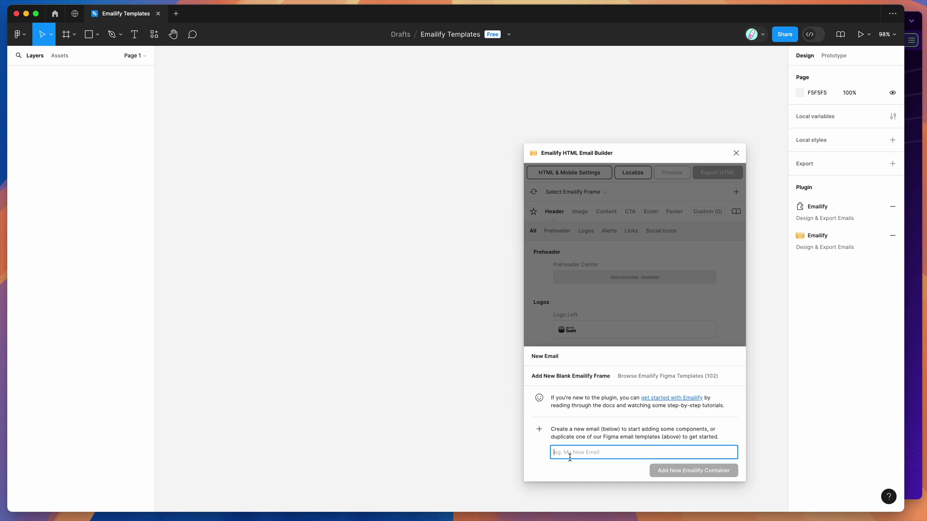
type("TEst")
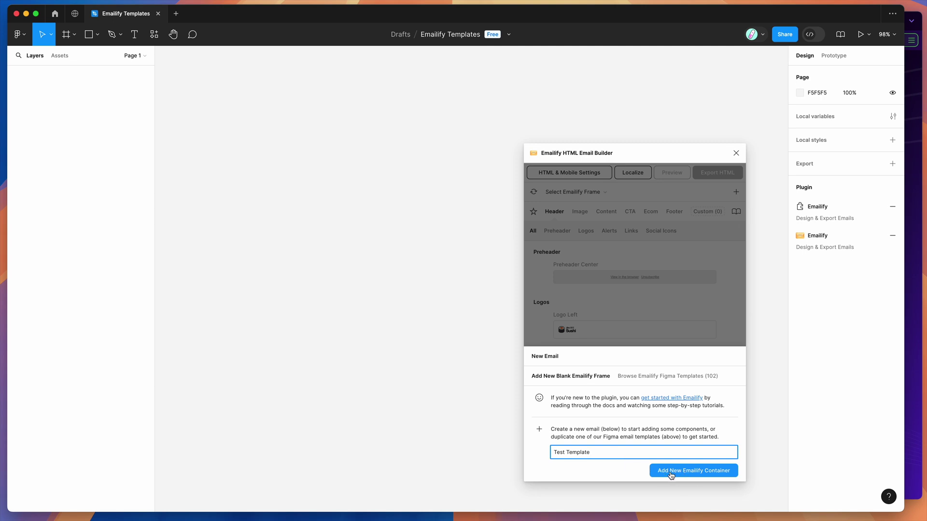
left_click(687, 472)
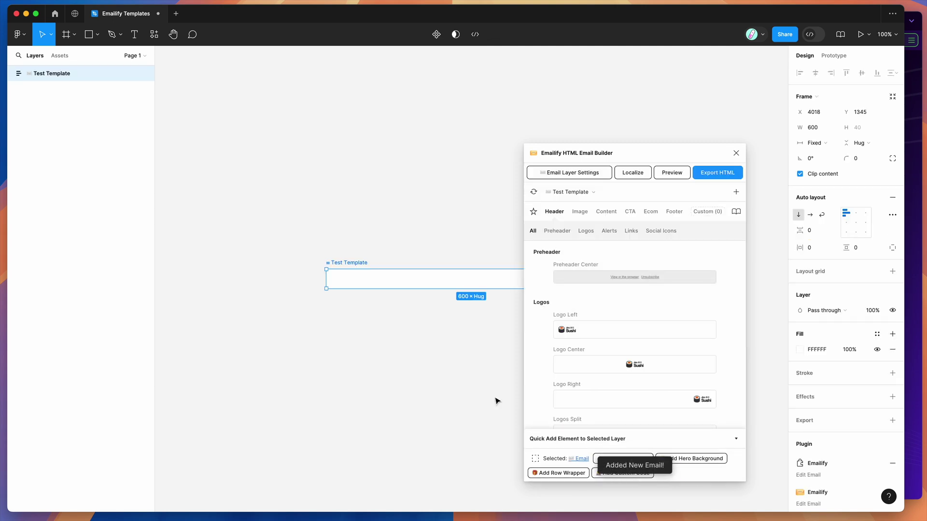
- Add Logo Center, Heading With Paragraph and Background Image hero rows, then preview the email
left_click(620, 371)
left_click(603, 211)
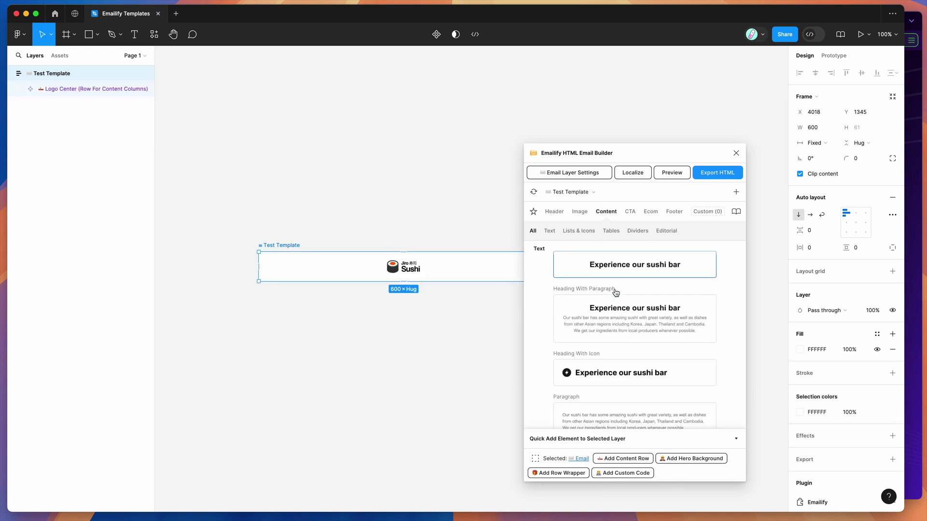
scroll(618, 305, "down", 1)
left_click(618, 305)
left_click(579, 211)
scroll(608, 315, "down", 3)
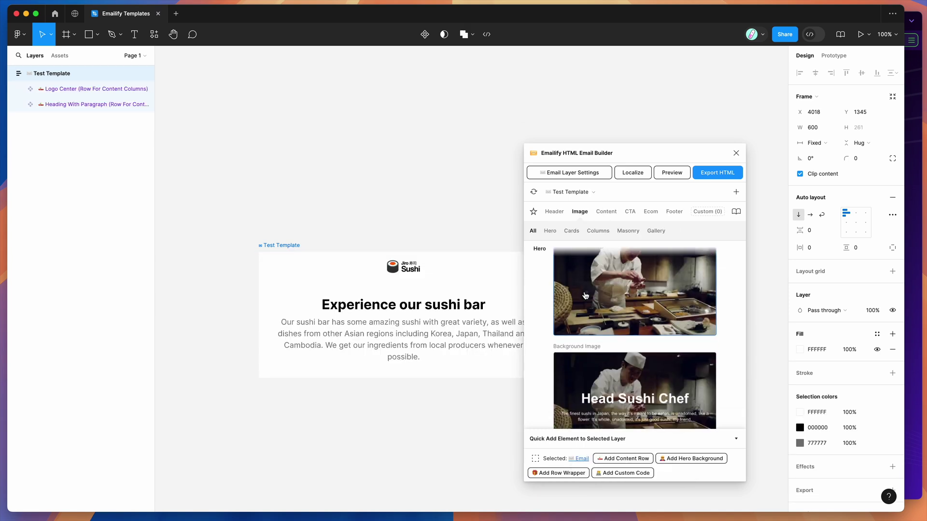
left_click(608, 315)
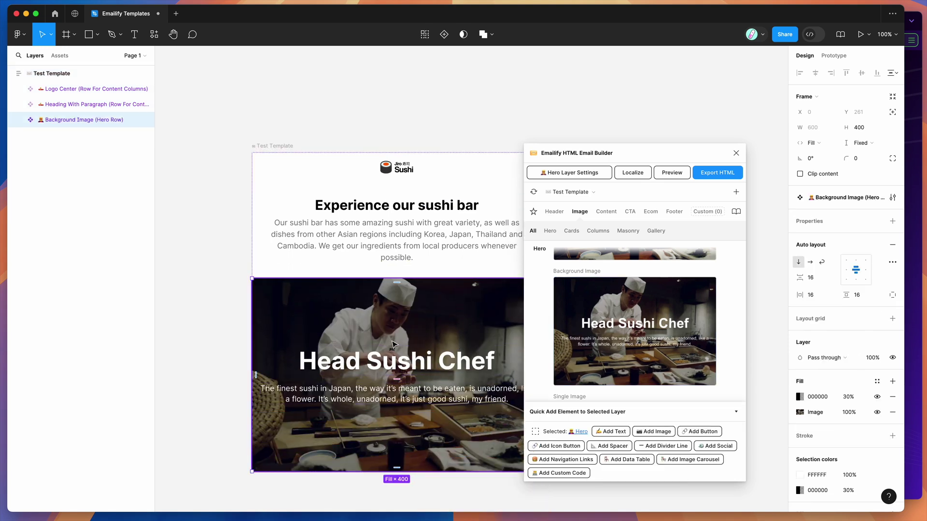
left_click(677, 175)
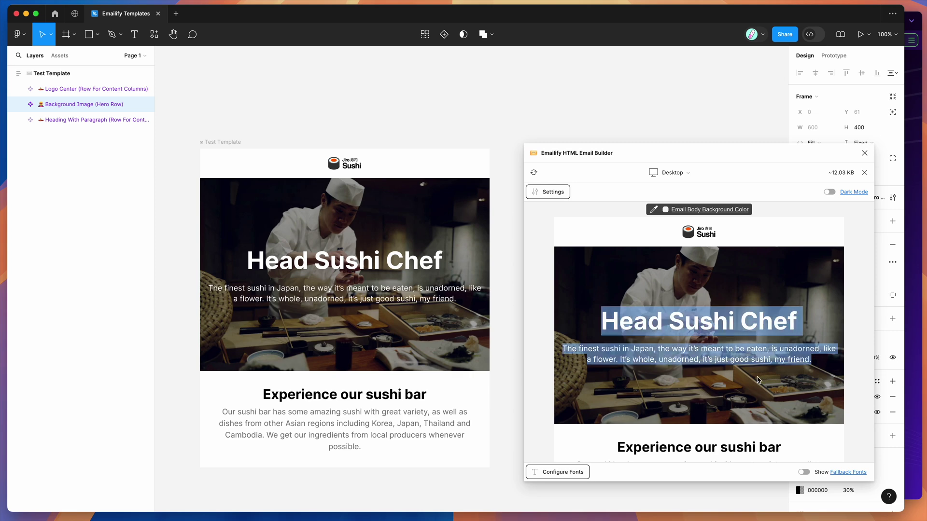
- Check the email preview at iPhone 13 Mini width, then switch back to Desktop
left_click(685, 172)
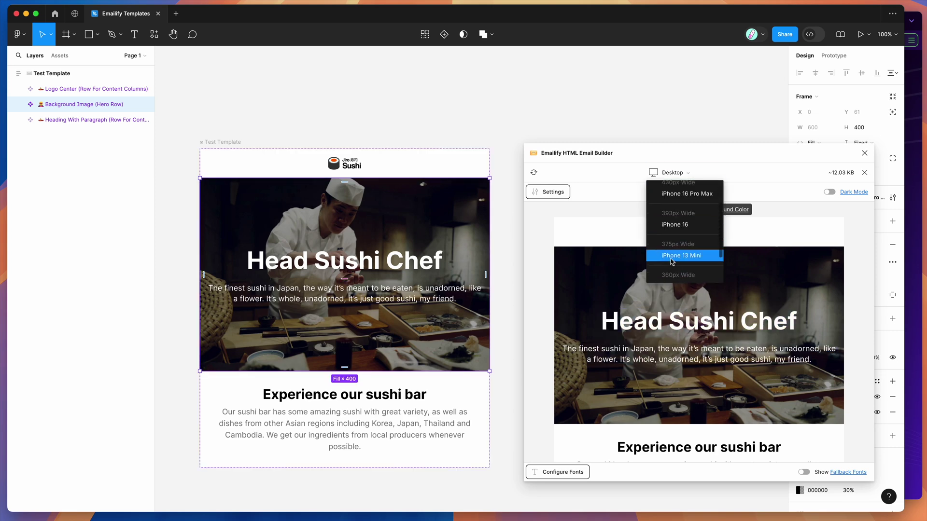
left_click(681, 263)
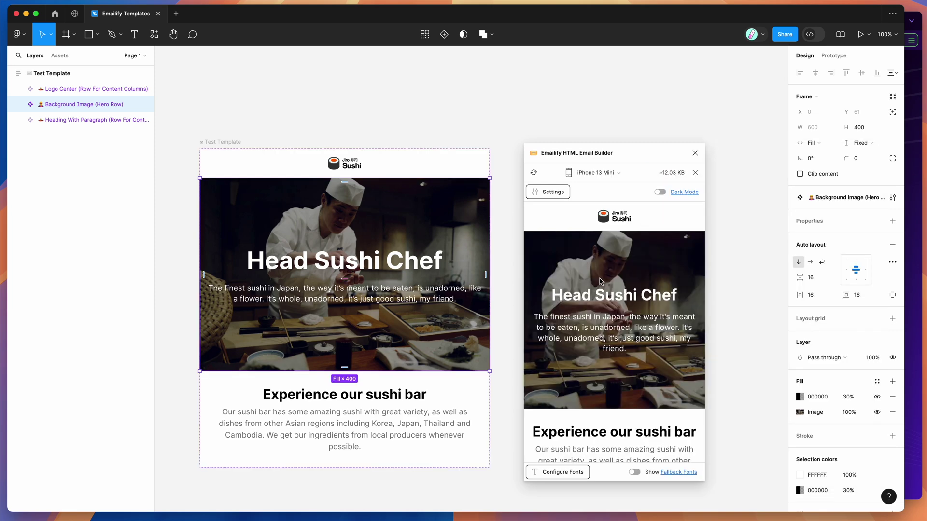
left_click(603, 177)
scroll(603, 194, "up", 3)
left_click(589, 200)
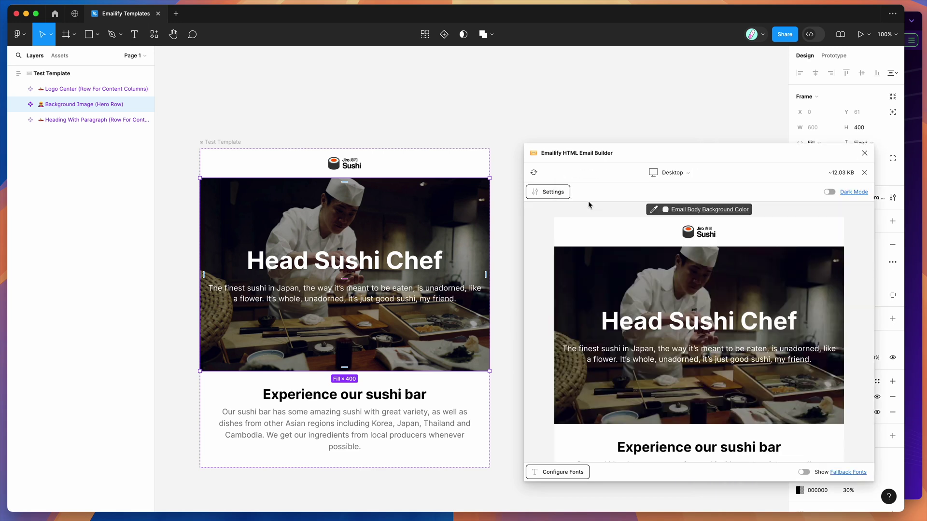
- Reposition the preview window, then close the preview to return to the Image elements list
left_click_drag(643, 155, 620, 122)
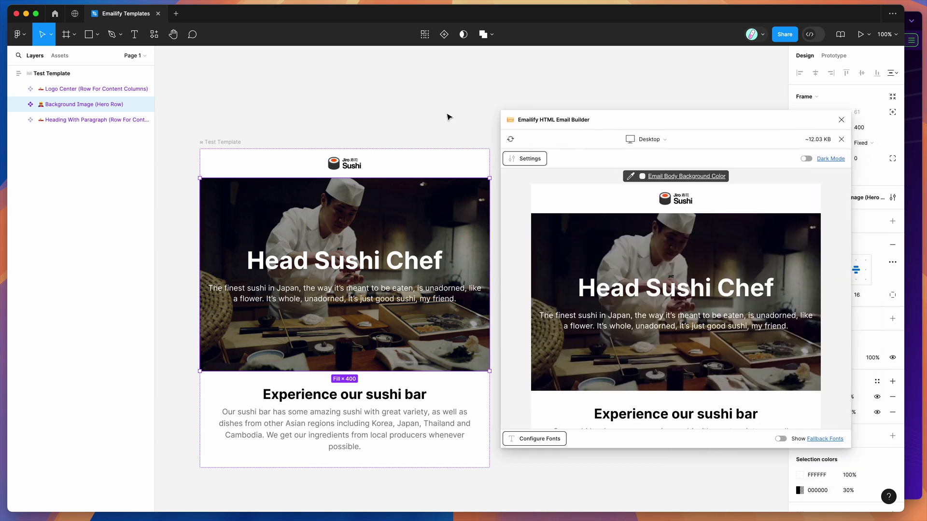
scroll(371, 118, "right", 2)
scroll(372, 118, "right", 2)
left_click_drag(594, 122, 590, 116)
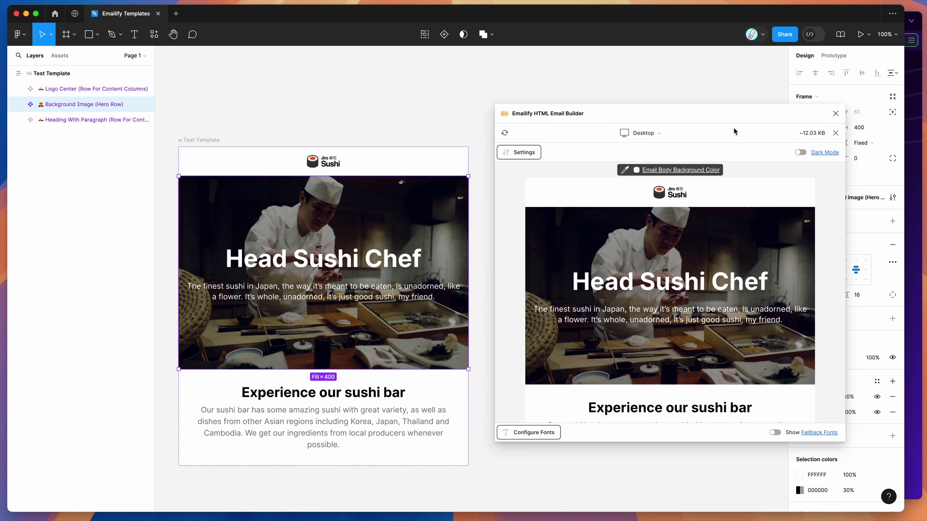
left_click(835, 132)
scroll(584, 215, "up", 5)
double_click(515, 214)
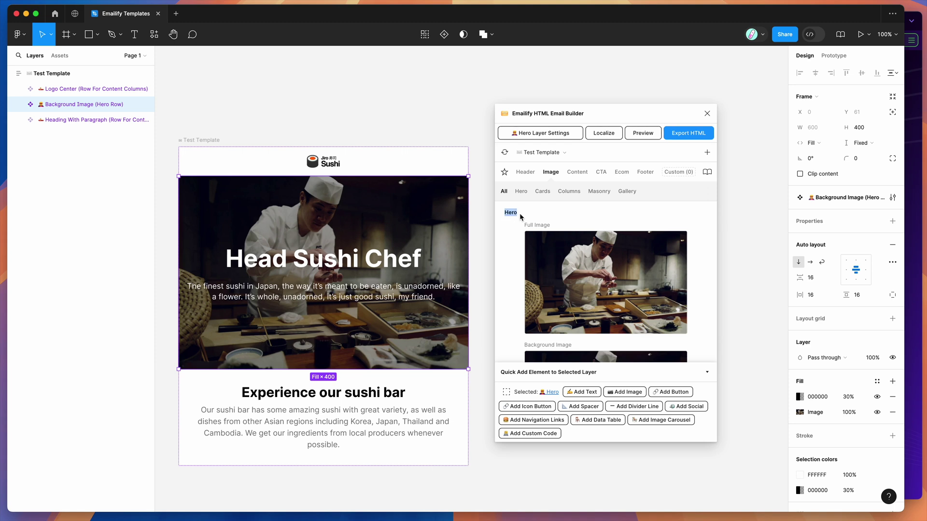
- Clear the Hero label selection, start a new email and open Browse Emailify Figma Templates (102)
left_click(520, 216)
left_click(525, 214)
left_click(708, 155)
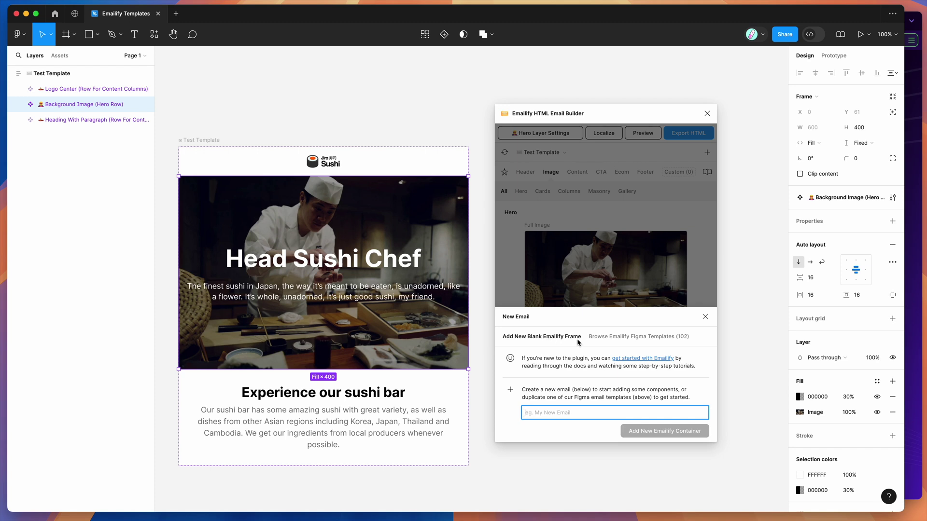
left_click(627, 338)
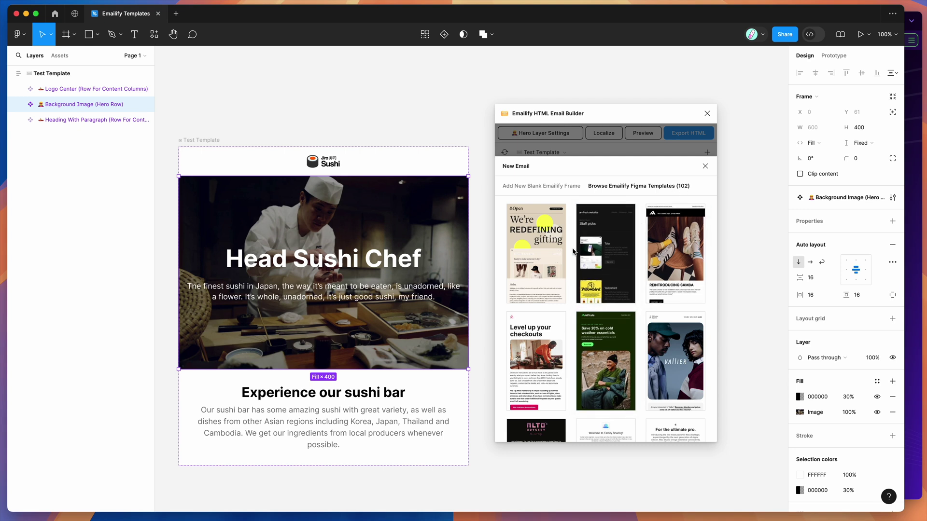
- Scroll the template grid to the Mile 22 Netflix card and open its community page
scroll(571, 256, "down", 3)
scroll(572, 256, "down", 5)
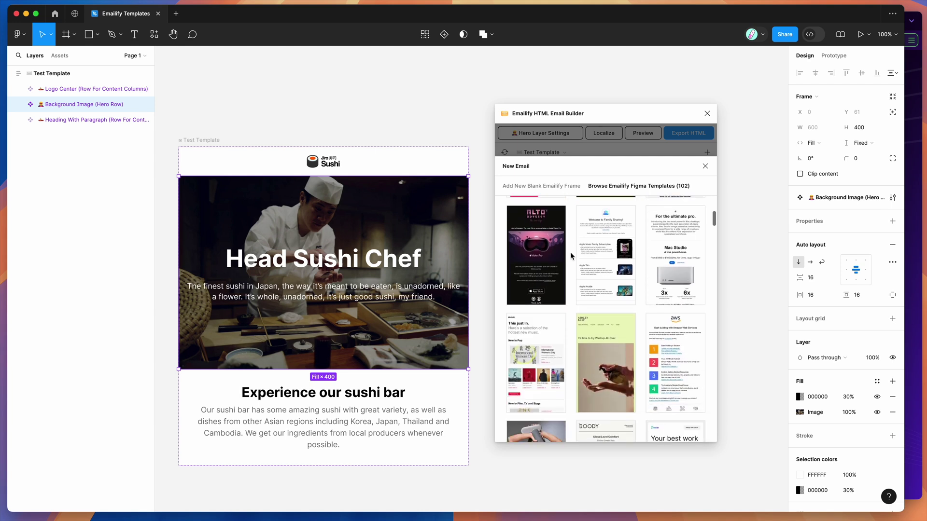
scroll(572, 256, "down", 10)
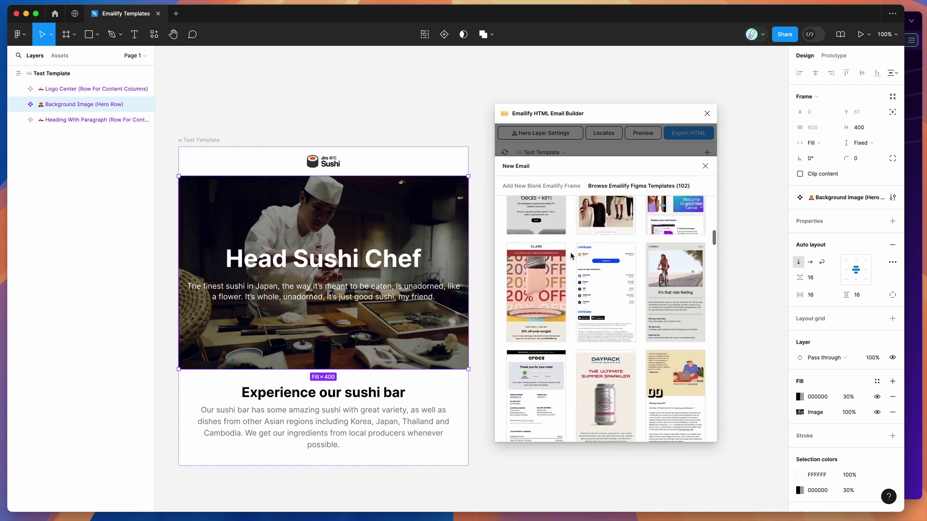
scroll(571, 256, "down", 10)
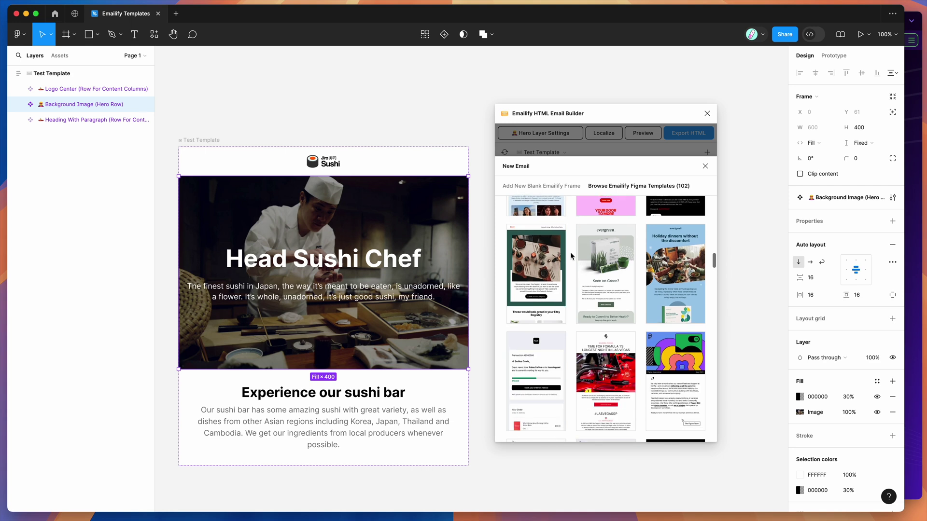
scroll(570, 256, "down", 10)
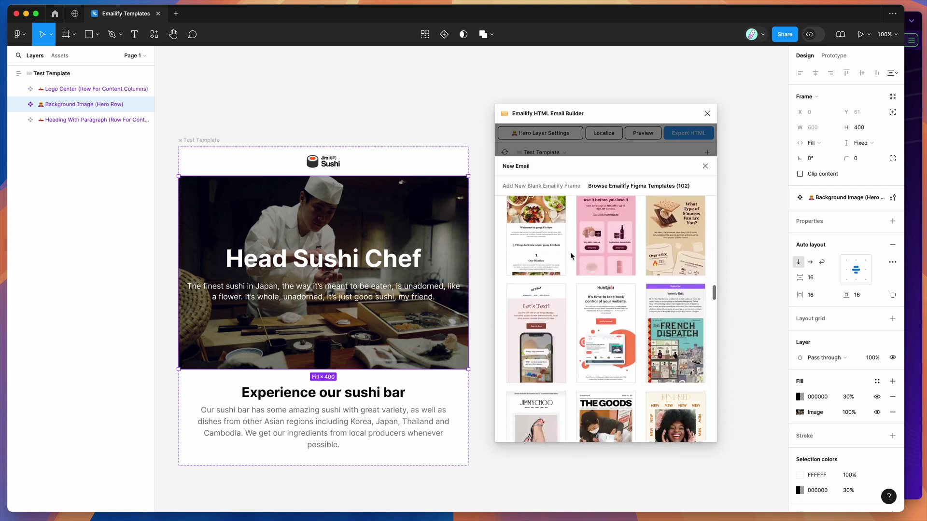
scroll(571, 256, "down", 10)
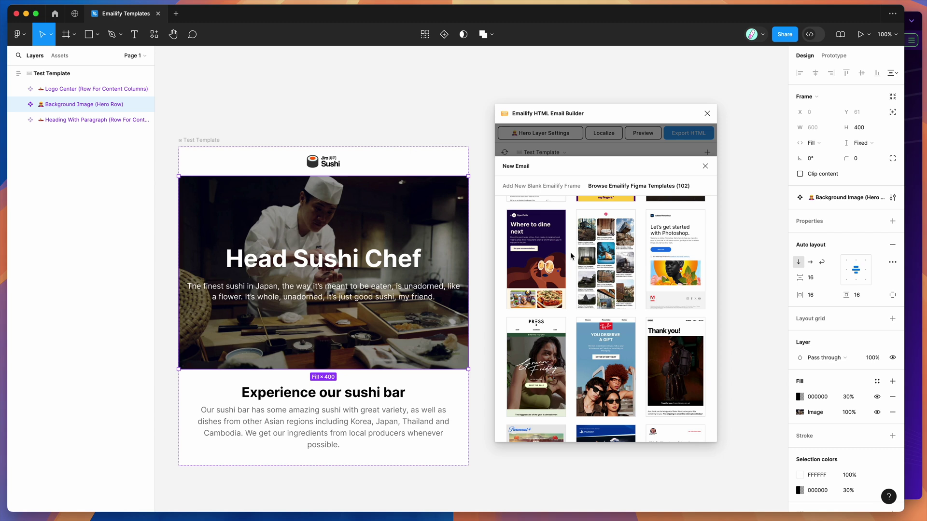
scroll(571, 256, "down", 10)
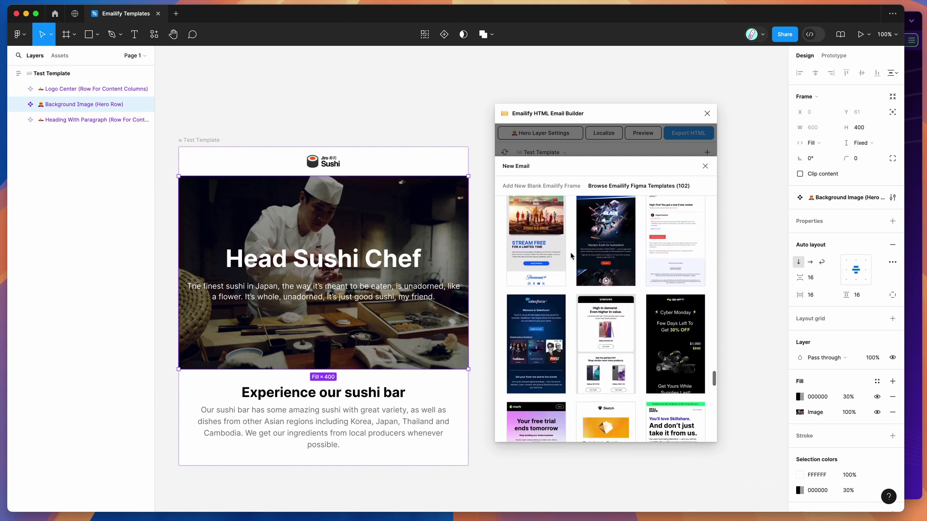
scroll(571, 256, "down", 10)
scroll(571, 255, "down", 3)
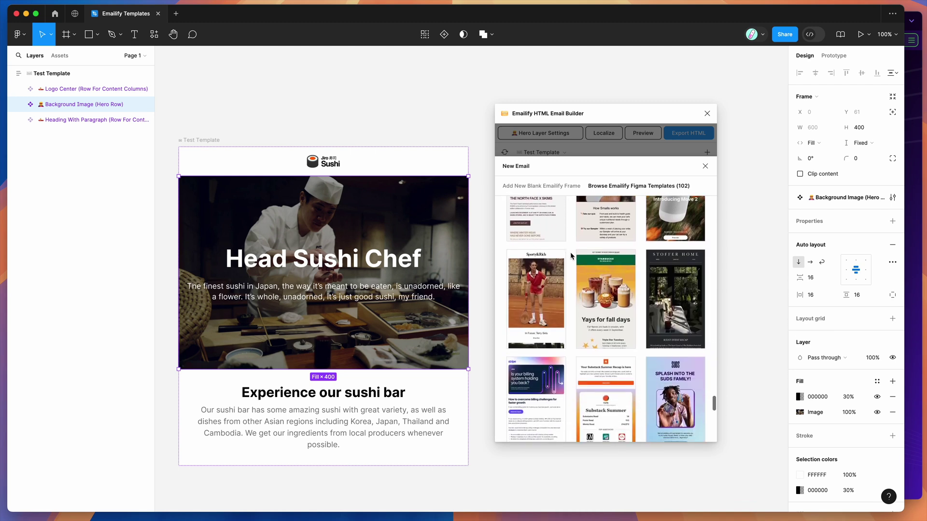
scroll(570, 290, "down", 2)
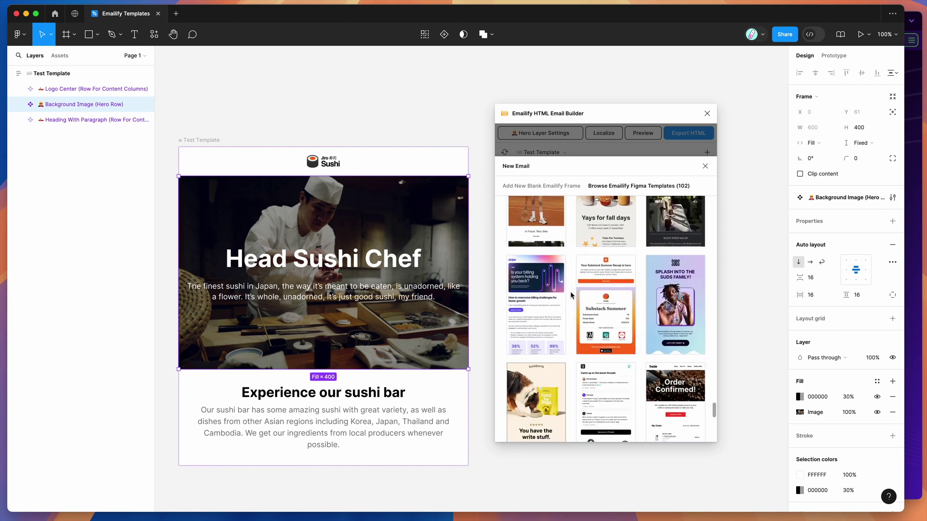
scroll(571, 294, "down", 7)
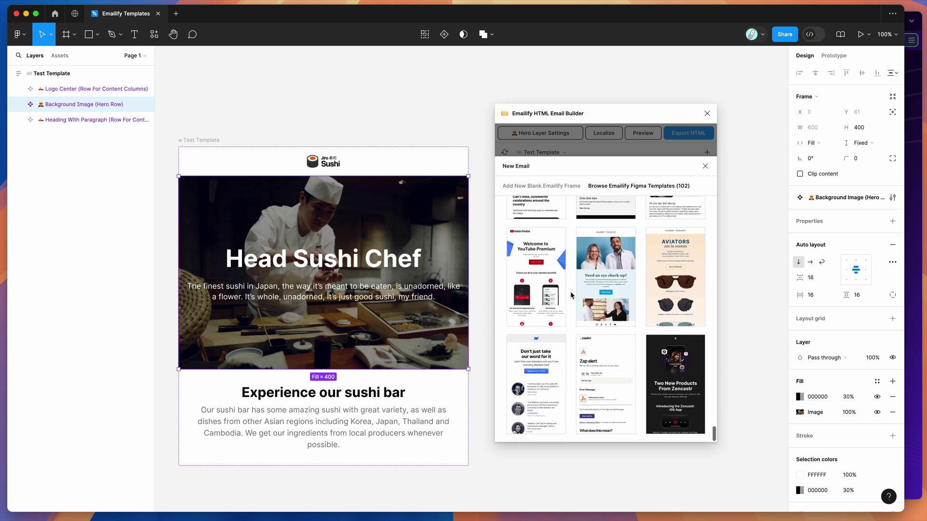
scroll(570, 296, "up", 6)
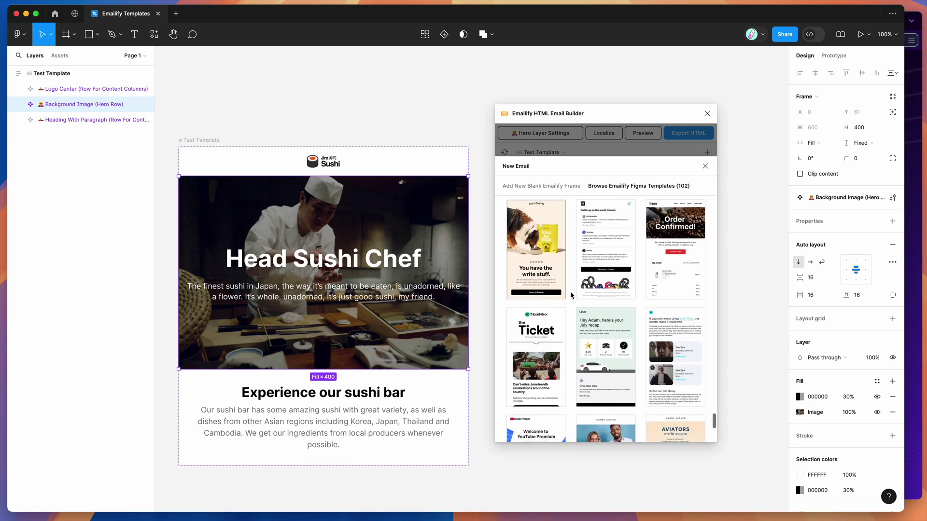
scroll(571, 295, "up", 8)
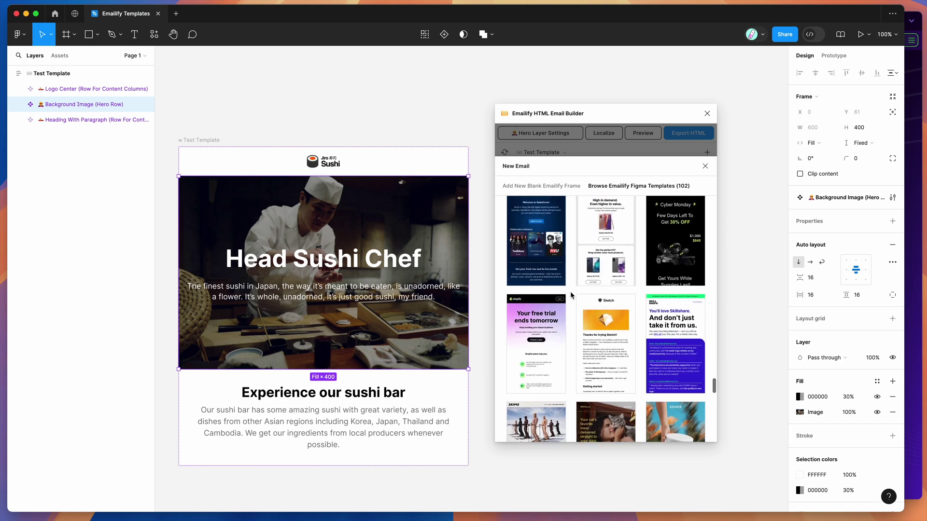
scroll(572, 296, "up", 8)
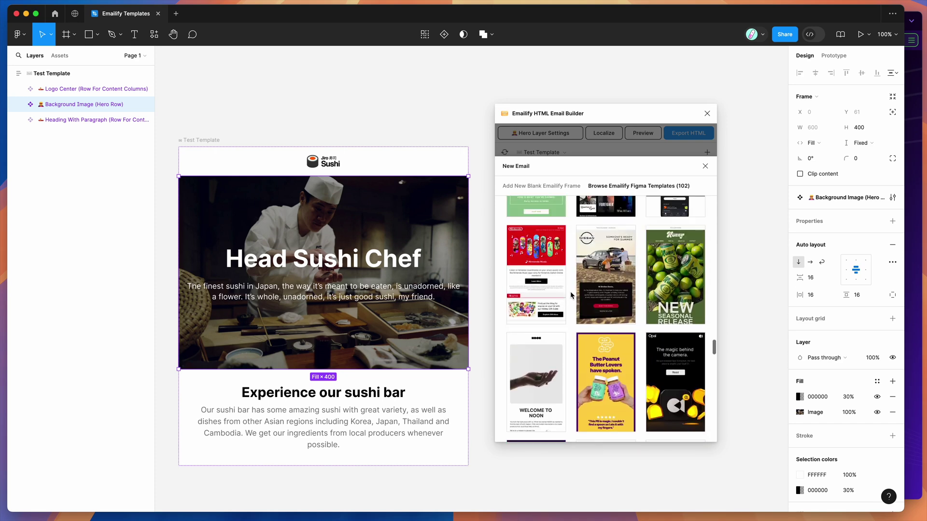
scroll(571, 296, "up", 2)
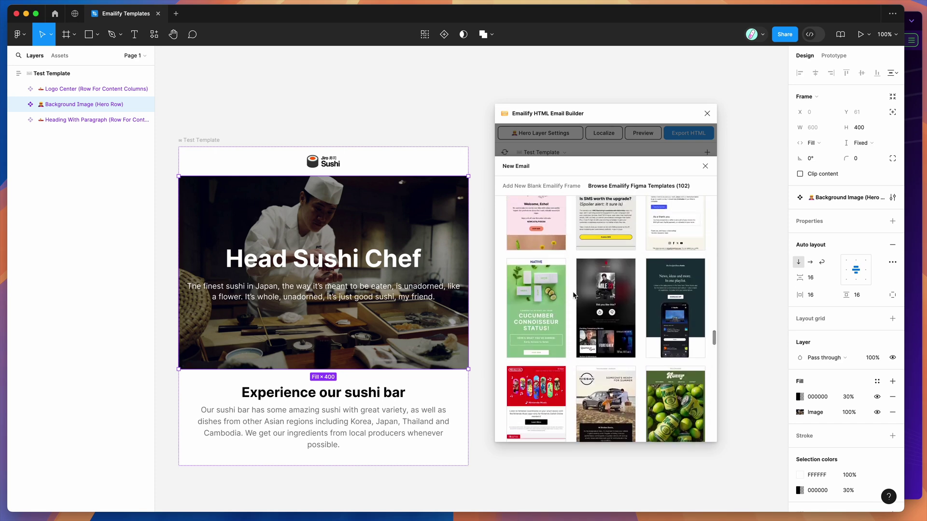
left_click(607, 292)
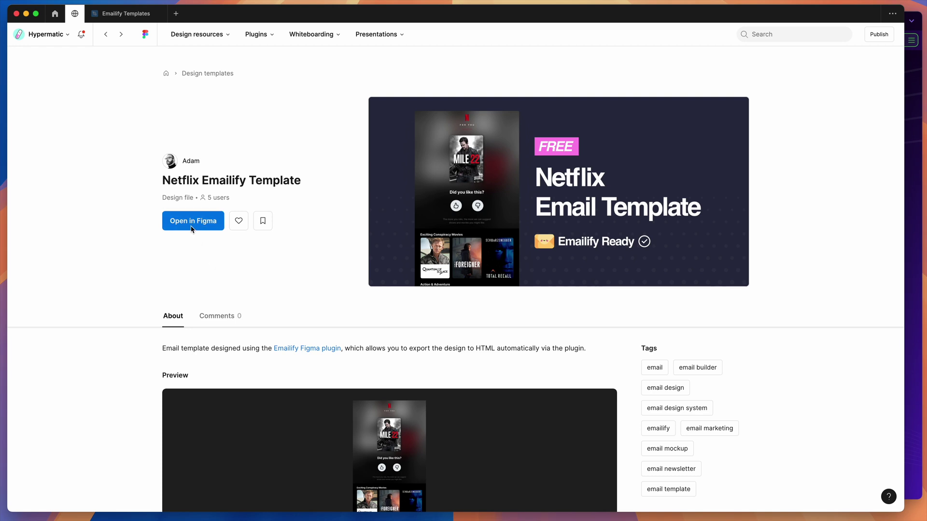
- Open the Netflix Emailify Template community file as a Figma design in a new tab
left_click(196, 226)
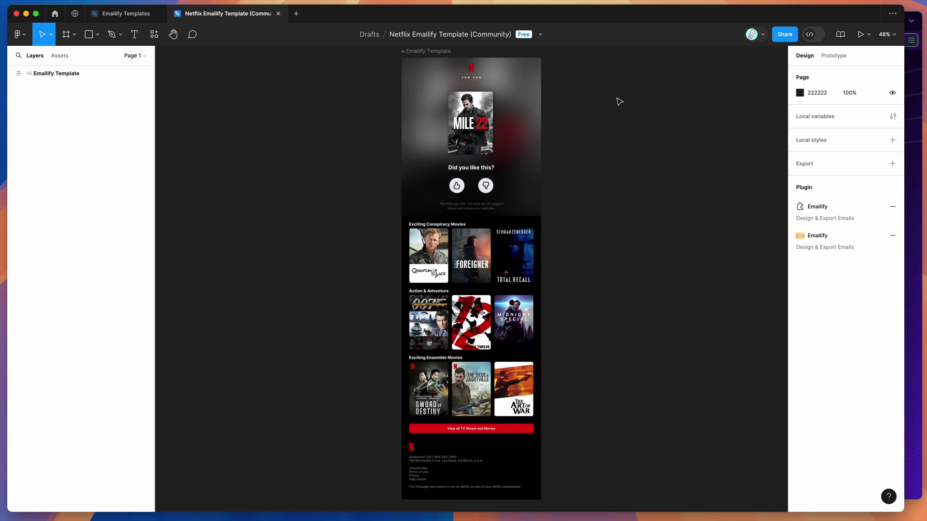
- Expand the wrapper's child rows, then launch Emailify beside the template showing its Content blocks
left_click(533, 100)
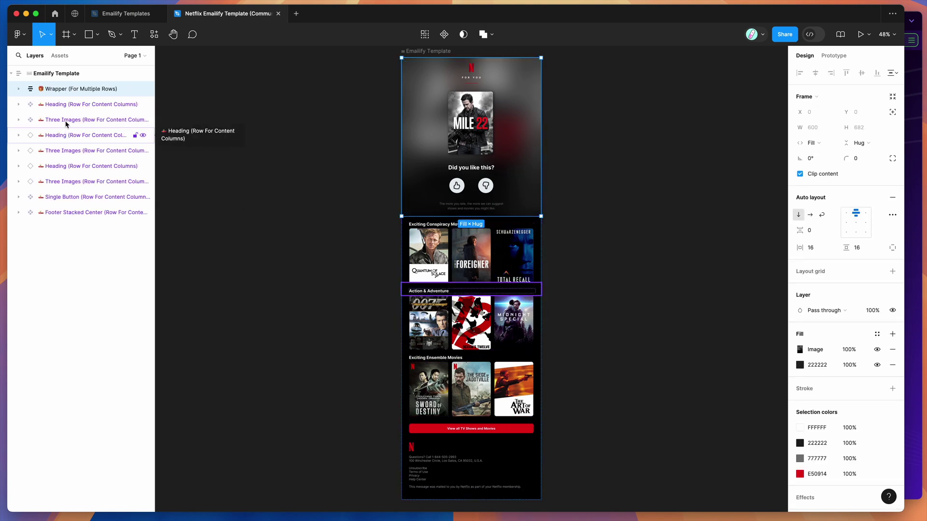
left_click(19, 90)
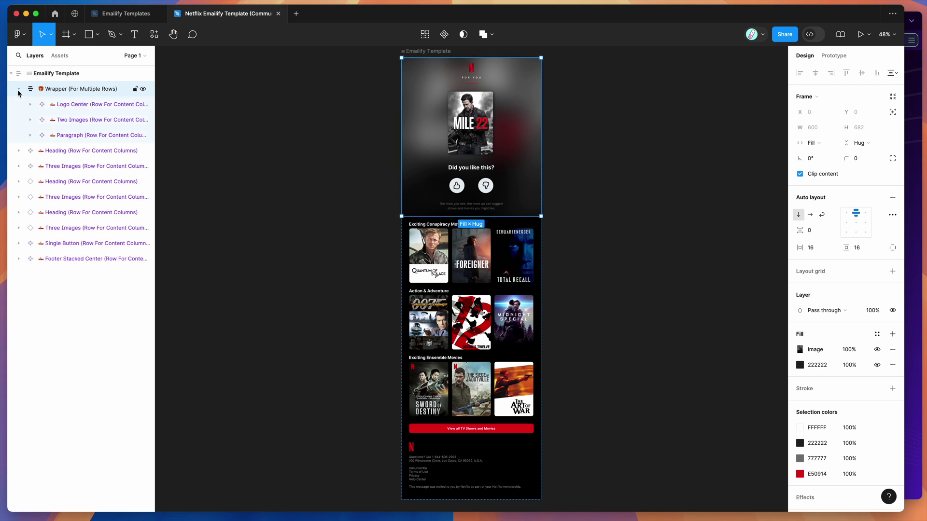
left_click(198, 140)
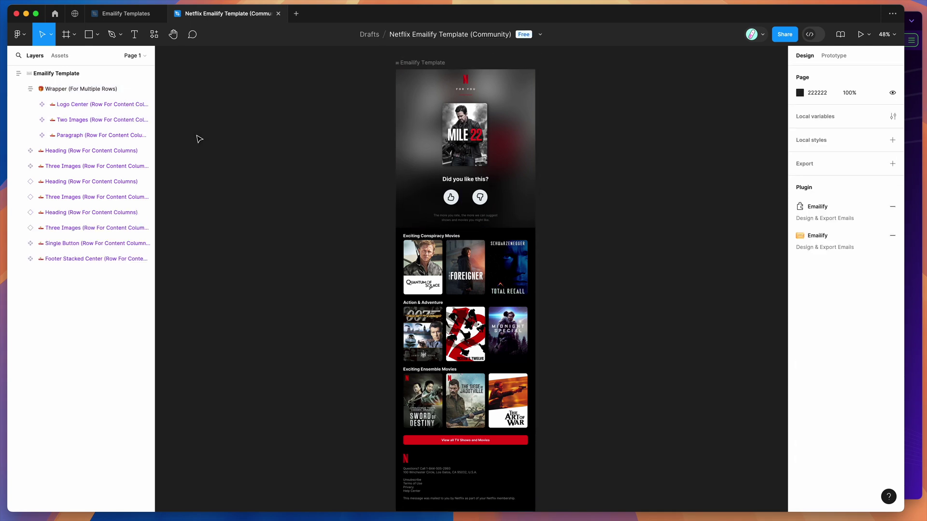
left_click(822, 237)
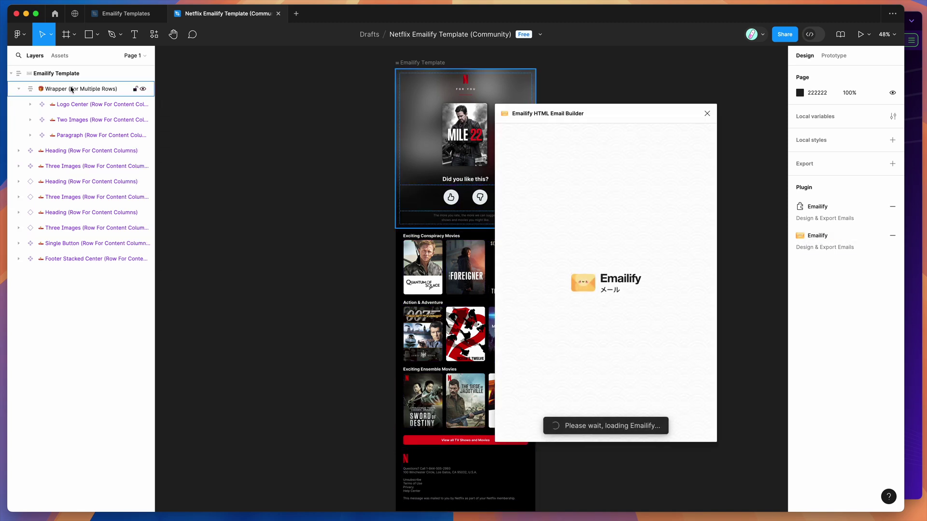
left_click_drag(600, 119, 659, 119)
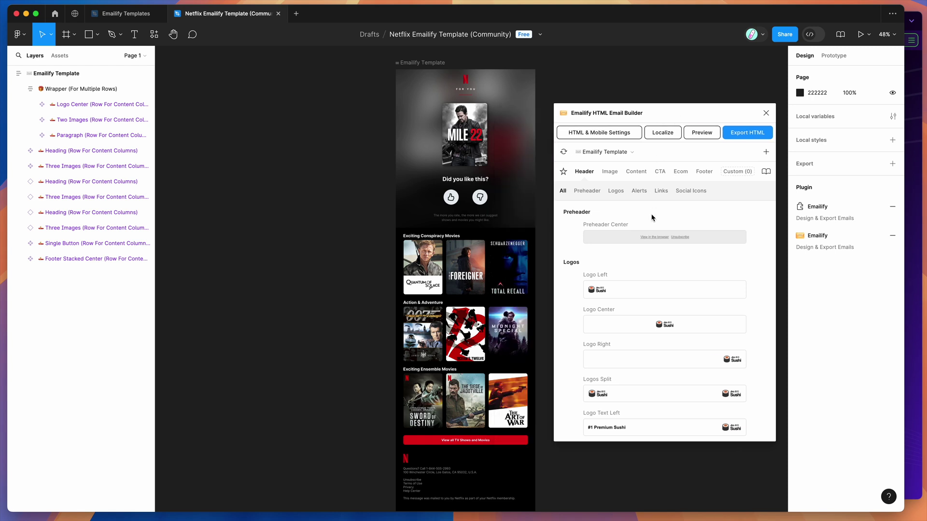
left_click(630, 175)
scroll(632, 261, "down", 5)
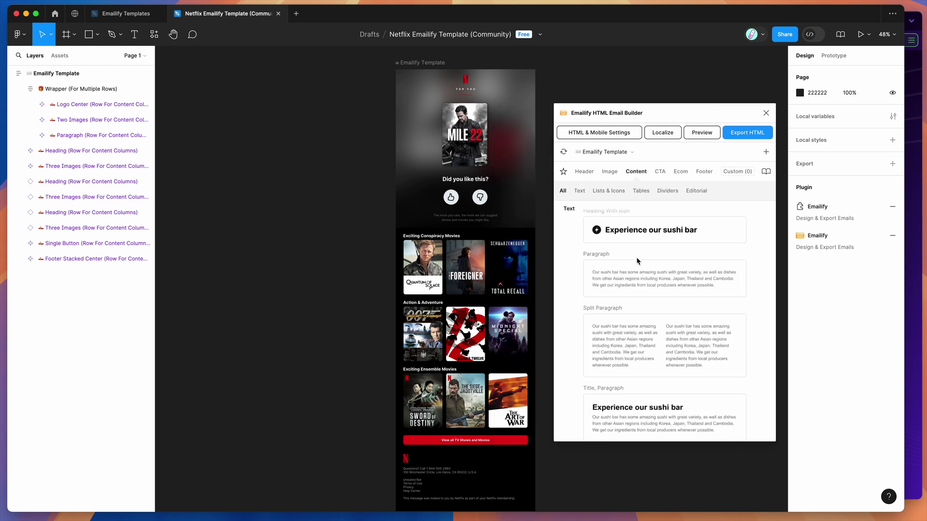
- Select the Emailify Template frame, its top hero section and the Exciting Conspiracy Movies row
left_click(630, 272)
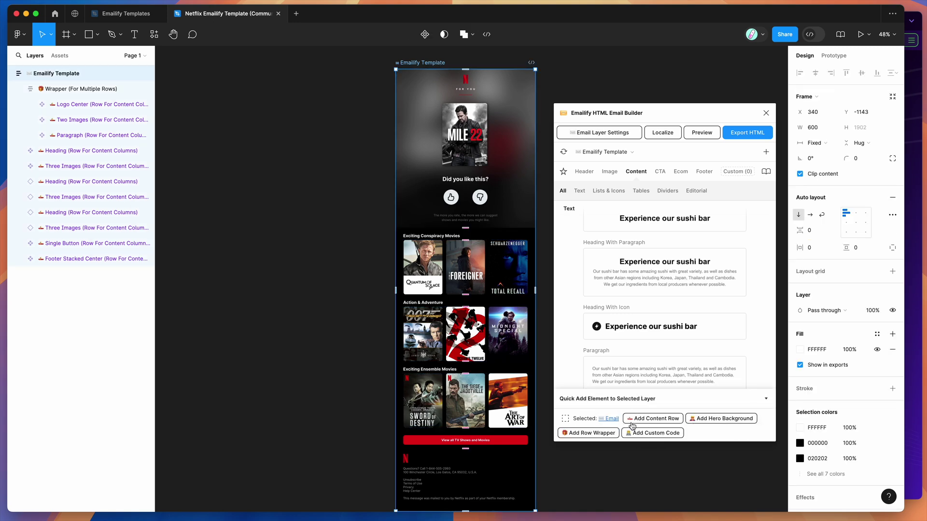
scroll(483, 145, "up", 3)
scroll(428, 155, "down", 2)
left_click(428, 154)
scroll(427, 155, "right", 3)
scroll(415, 154, "up", 2)
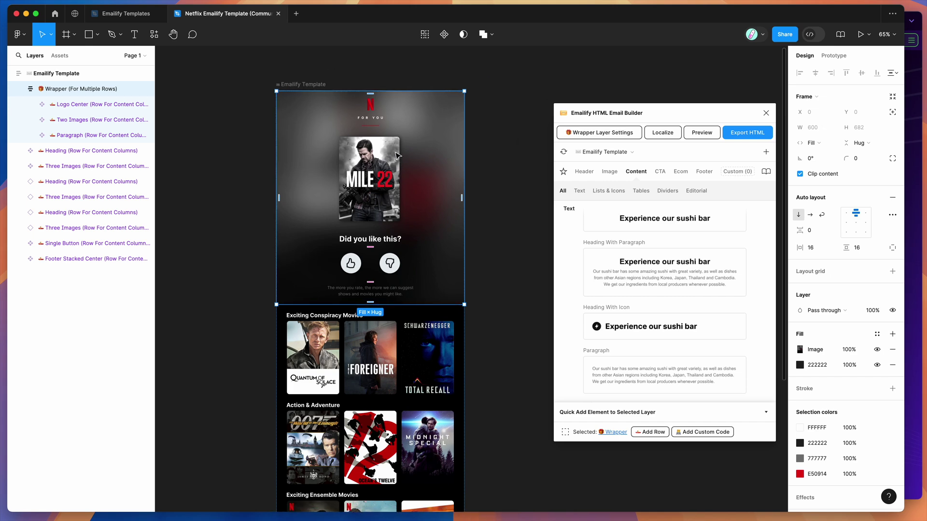
scroll(397, 155, "up", 5)
scroll(410, 159, "down", 7)
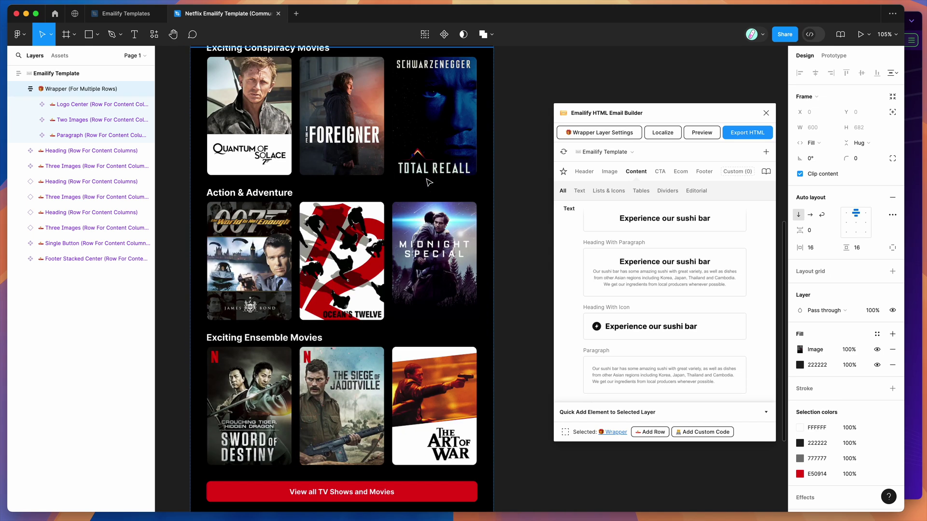
left_click(409, 157)
- Inspect the Three Images row's columns down to the Quantum of Solace image layer
left_click(241, 144)
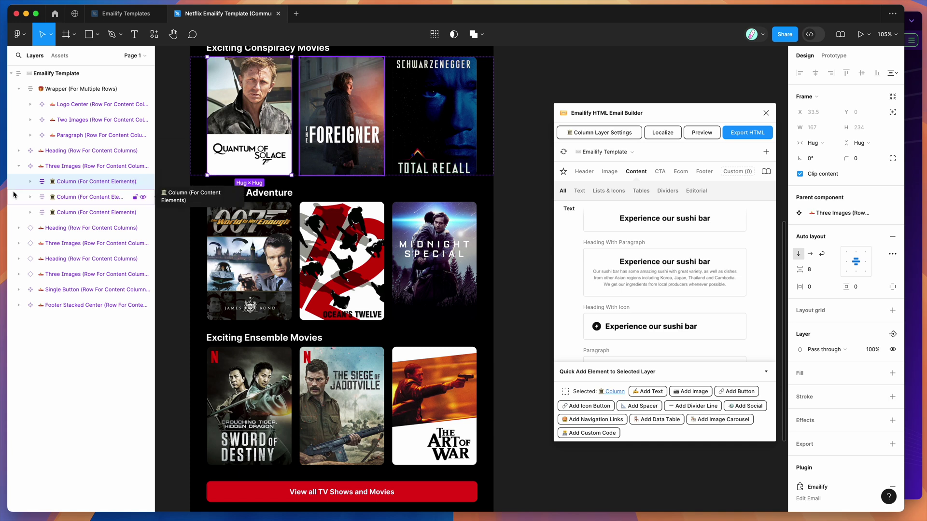
left_click(71, 198)
key("Tab")
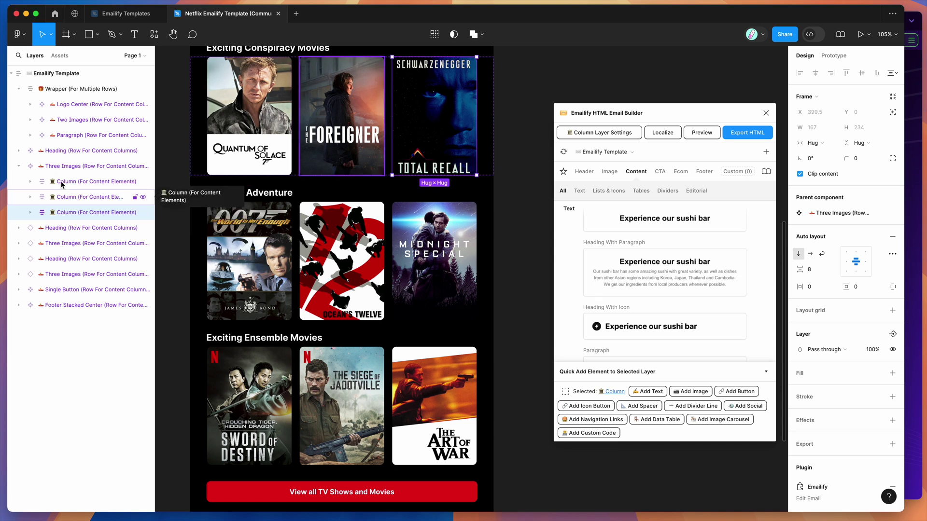
left_click(30, 181)
left_click(62, 170)
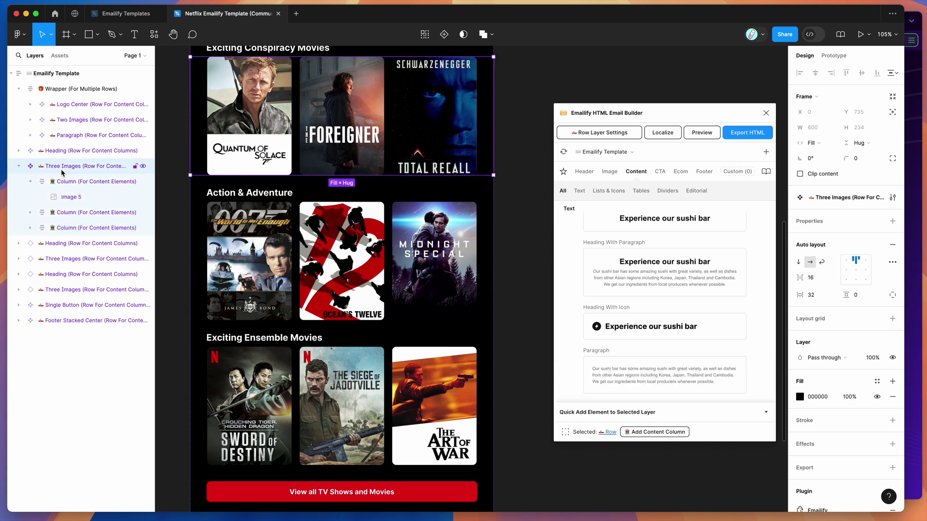
left_click(66, 181)
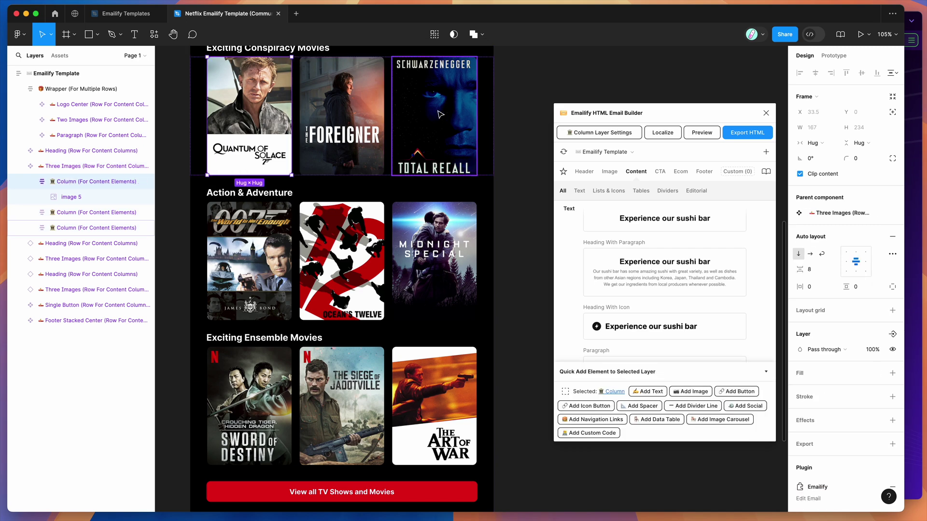
left_click(73, 197)
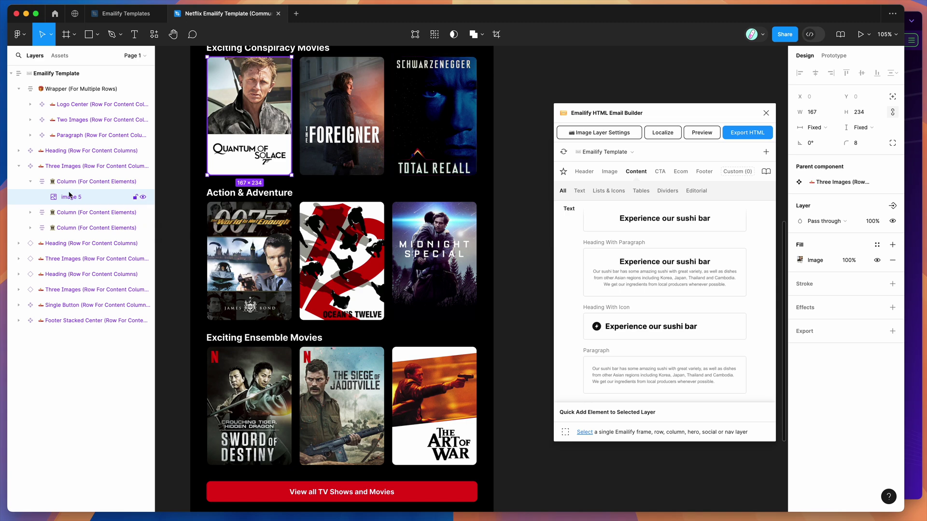
left_click(19, 166)
- Inspect the Action & Adventure and Exciting Ensemble Movies image and heading rows
scroll(245, 191, "down", 5)
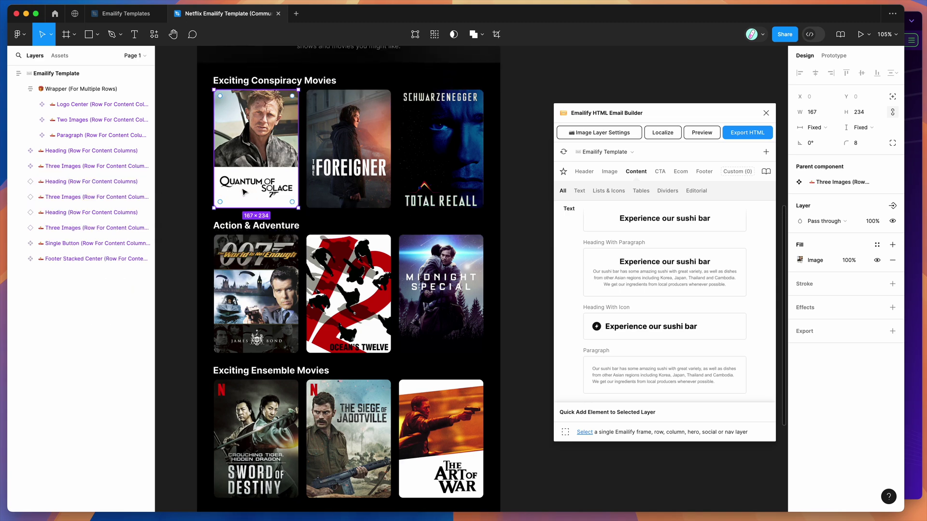
left_click(68, 197)
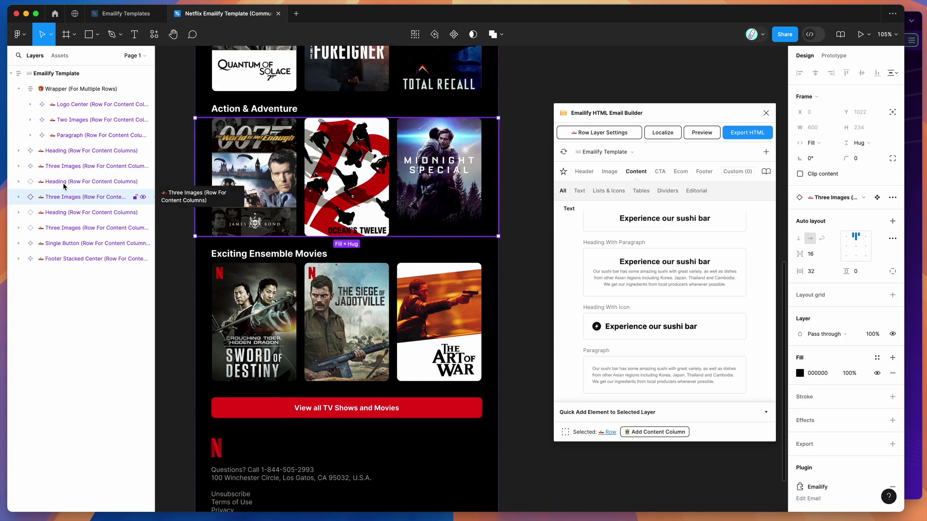
left_click(63, 213)
left_click(58, 230)
left_click(61, 212)
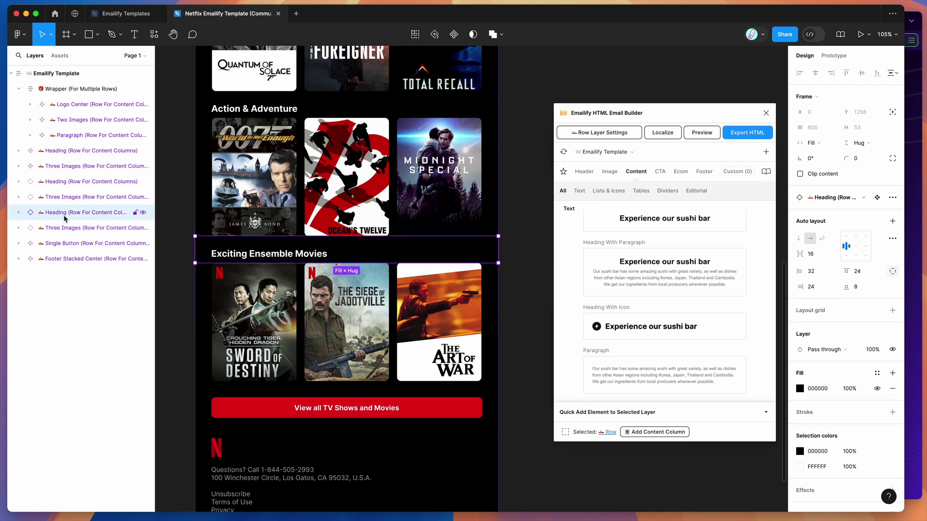
scroll(236, 212, "up", 6)
left_click(263, 77)
double_click(263, 77)
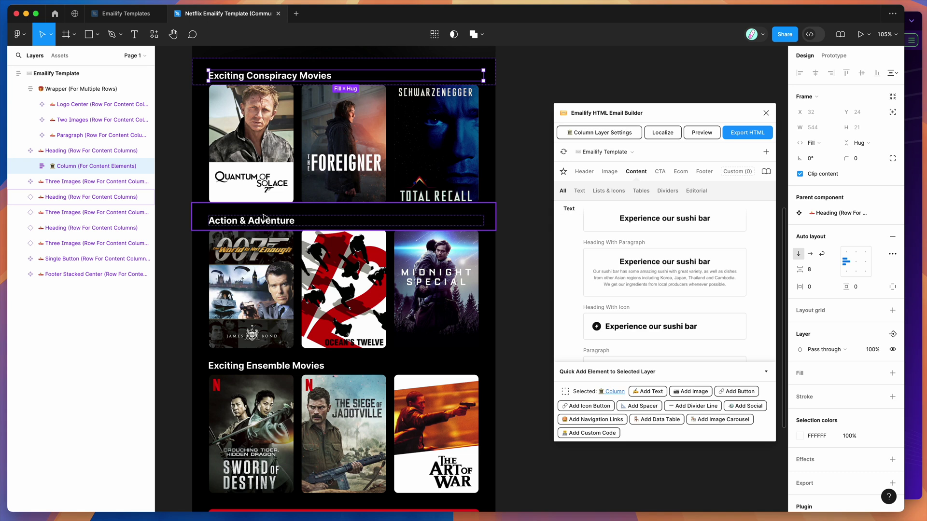
double_click(292, 79)
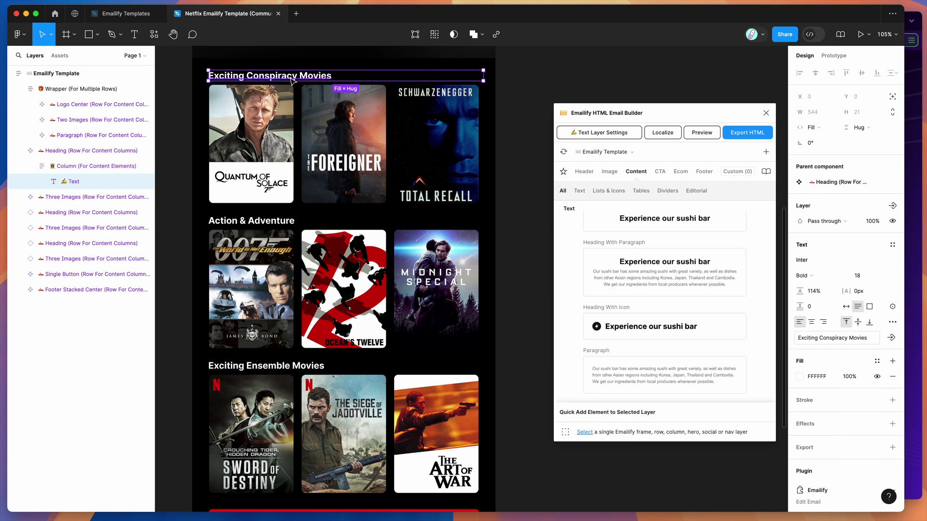
double_click(290, 78)
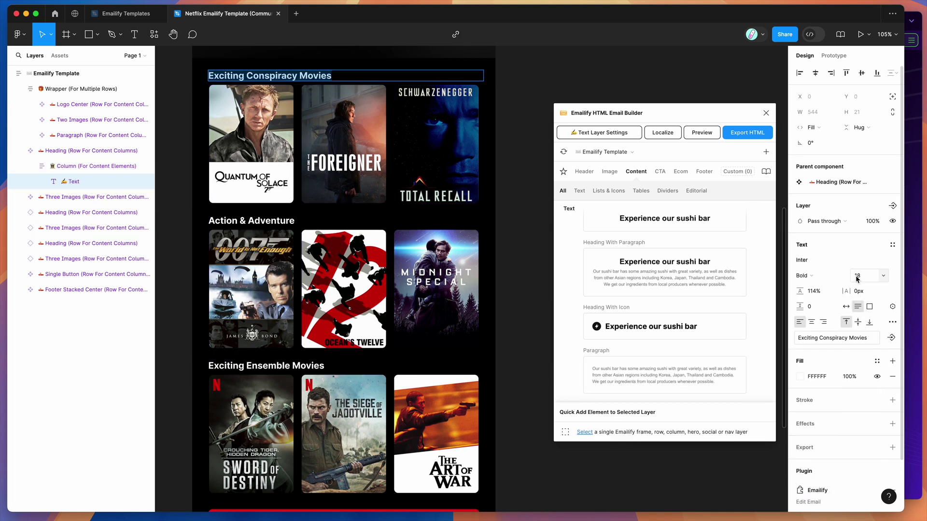
type("28")
key("Return")
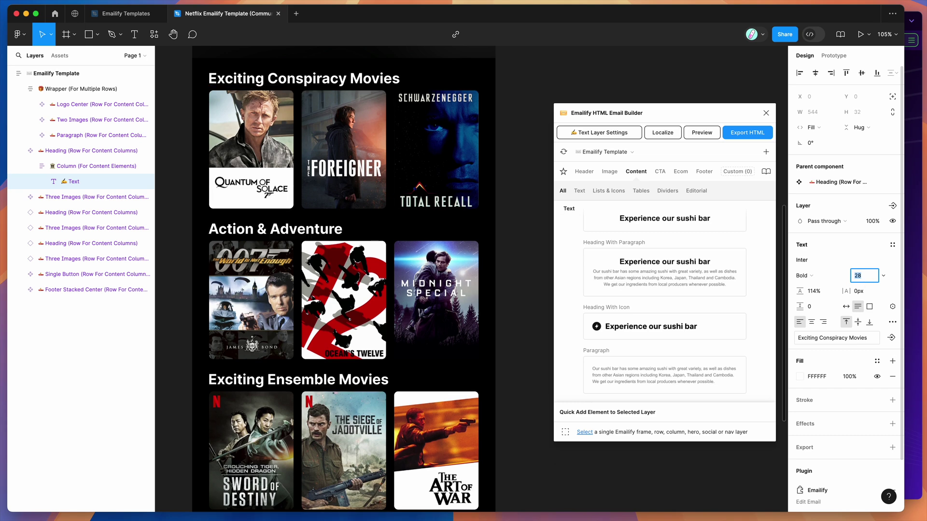
type("38")
key("Return")
key("super+z")
key("super+z")
scroll(522, 268, "down", 2)
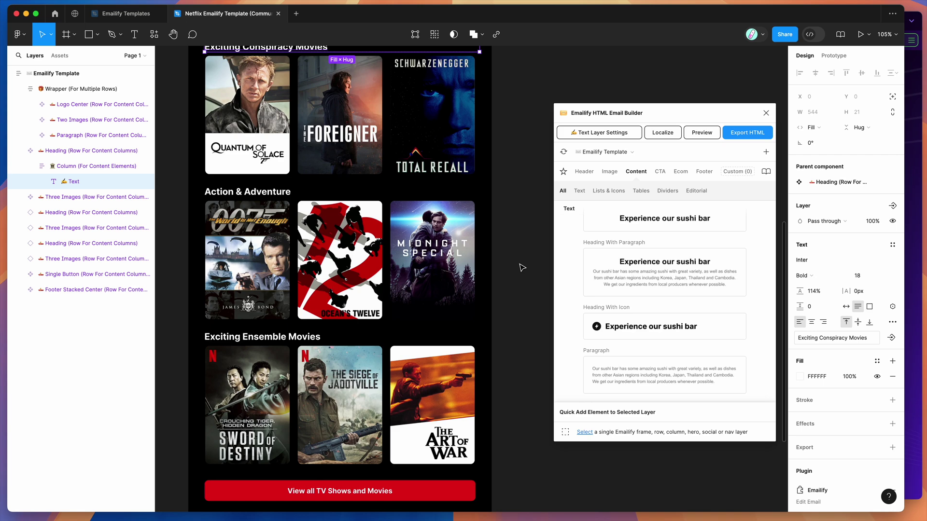
scroll(522, 266, "down", 3, "ctrl")
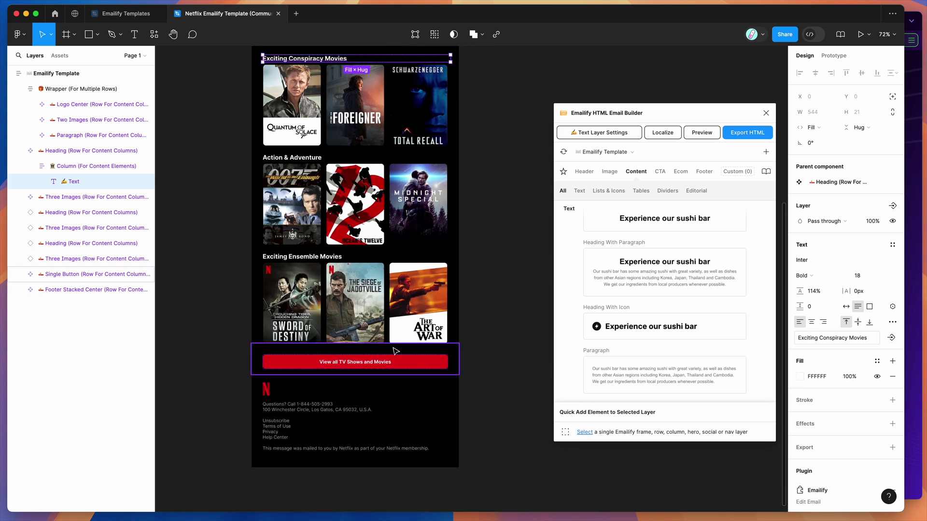
scroll(488, 209, "up", 5)
left_click(487, 208)
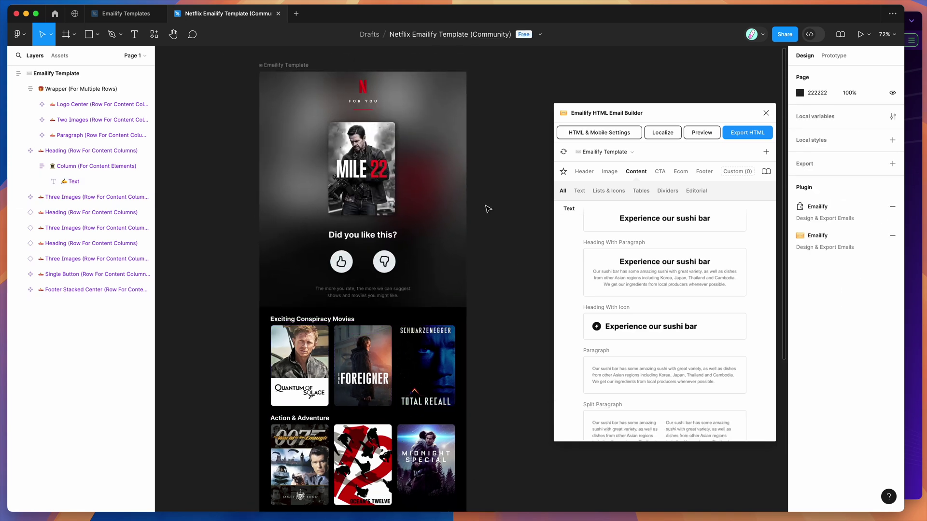
- Open the Netflix email preview and switch it from iPhone 16 to Desktop width
left_click_drag(662, 113, 662, 112)
left_click(701, 131)
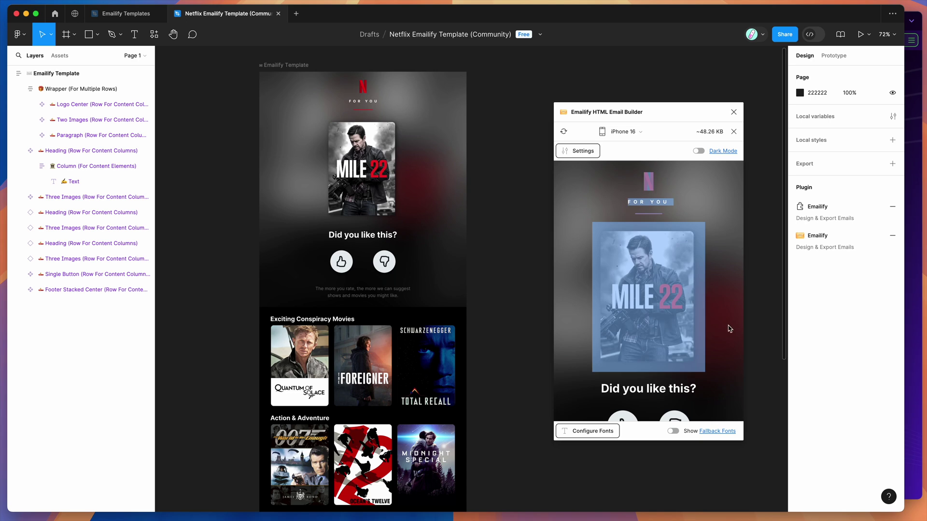
scroll(728, 300, "down", 5)
left_click(626, 132)
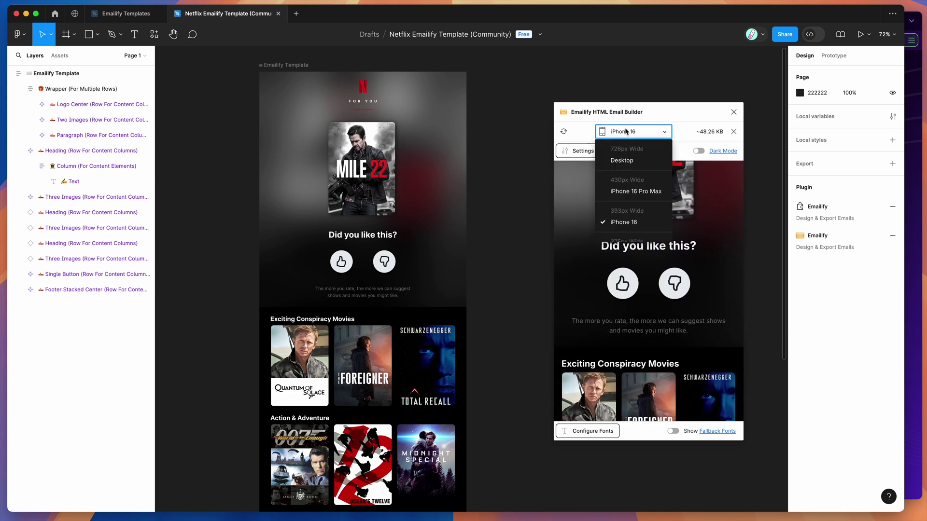
left_click(627, 155)
scroll(620, 266, "down", 1)
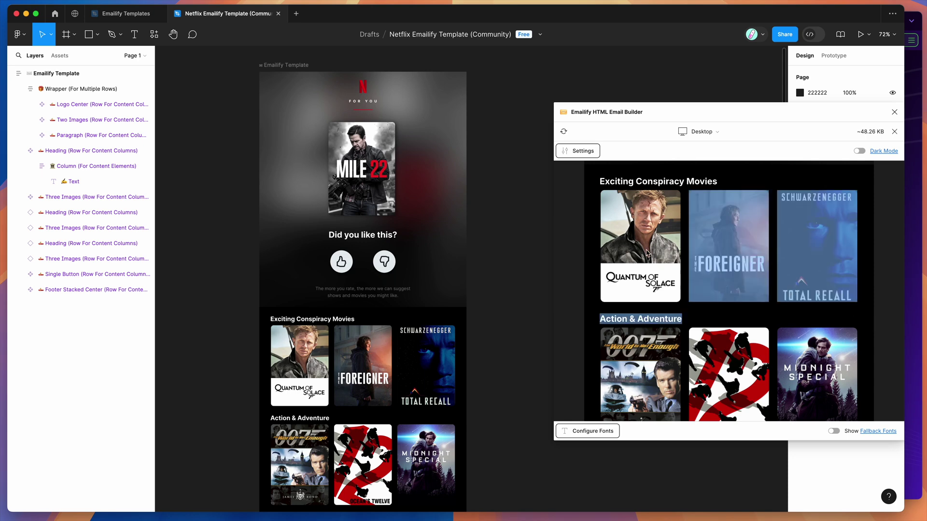
- Review the Desktop preview down to the footer, briefly opening and closing preview Settings
left_click_drag(600, 181, 679, 178)
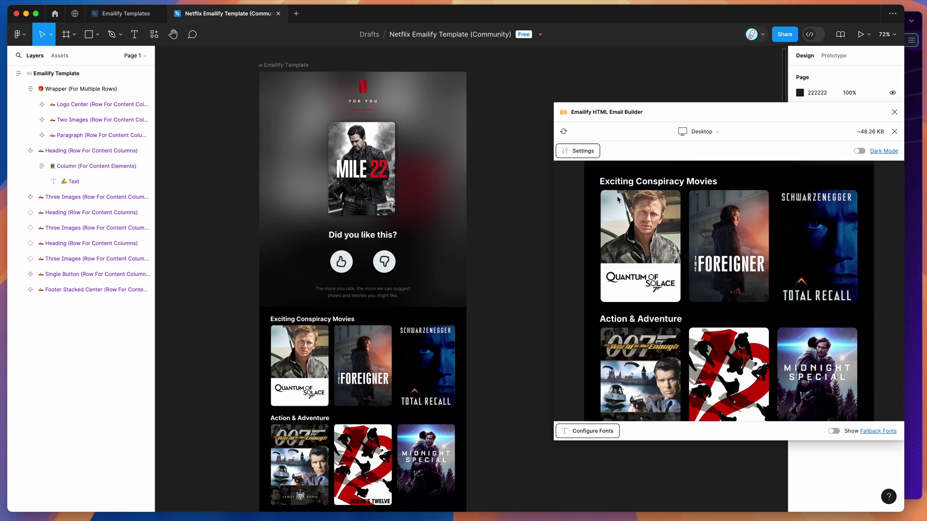
scroll(618, 199, "down", 10)
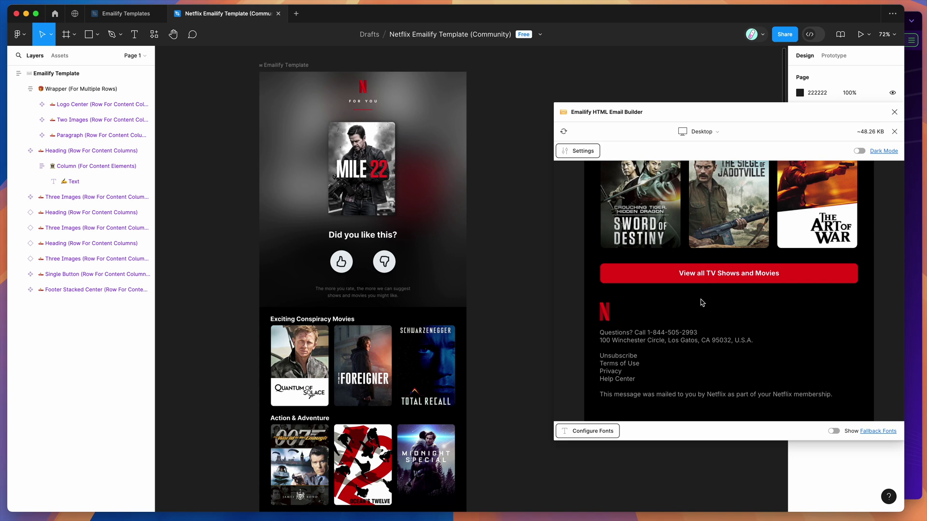
scroll(481, 326, "down", 6)
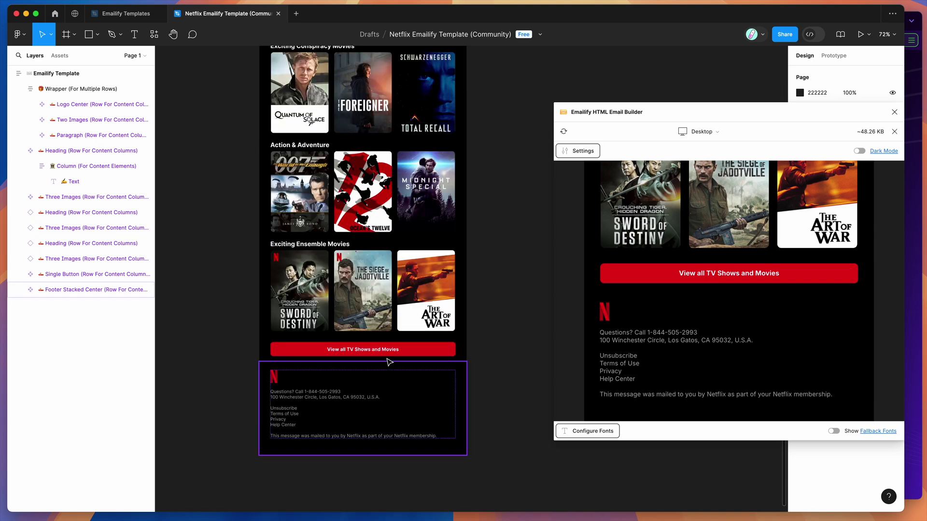
left_click(390, 351)
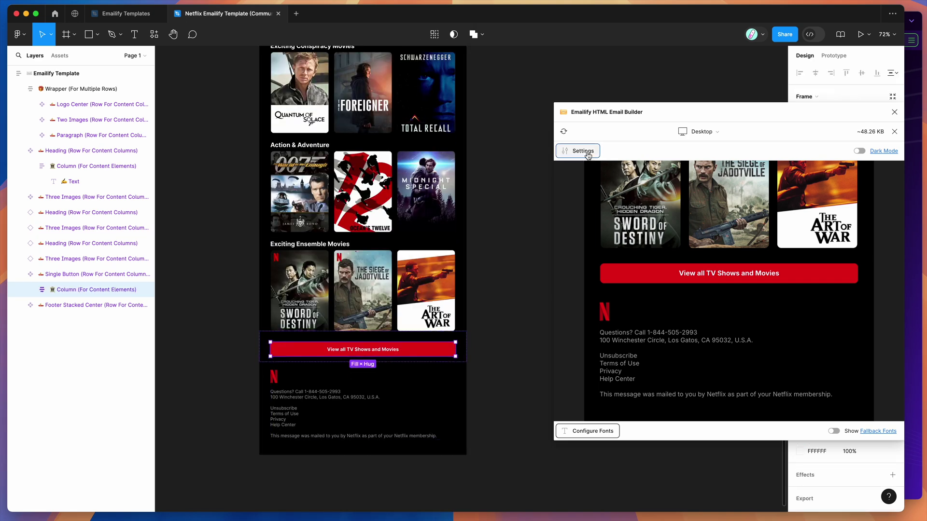
left_click(588, 155)
left_click(767, 272)
scroll(489, 269, "up", 4)
scroll(490, 251, "up", 6)
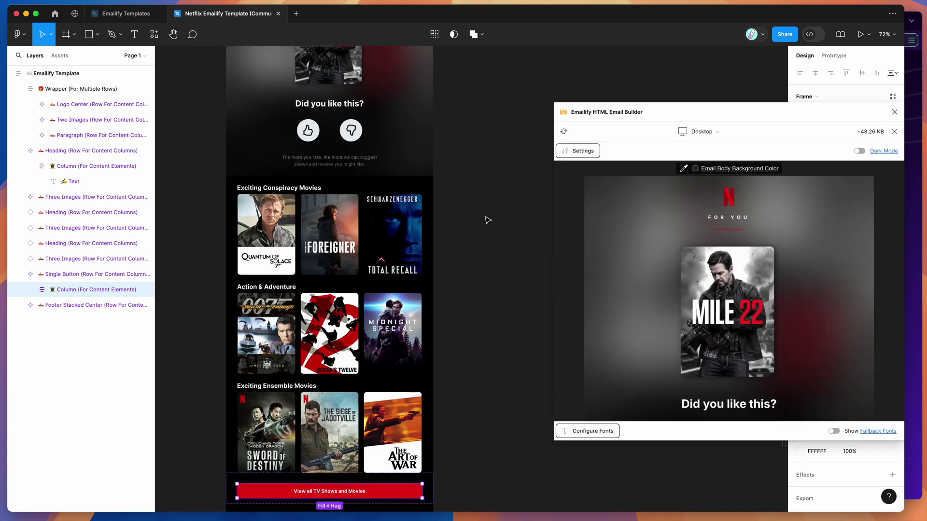
scroll(487, 221, "down", 1)
left_click(486, 218)
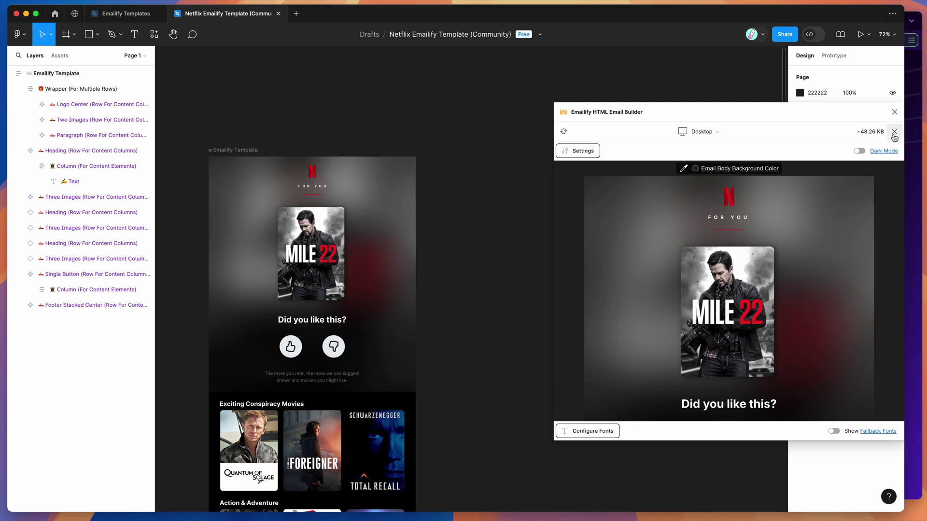
- Close the preview and inspect the Netflix rows, briefly hiding and re-showing the Three Images poster row
left_click(894, 132)
left_click(382, 406)
scroll(376, 280, "down", 3)
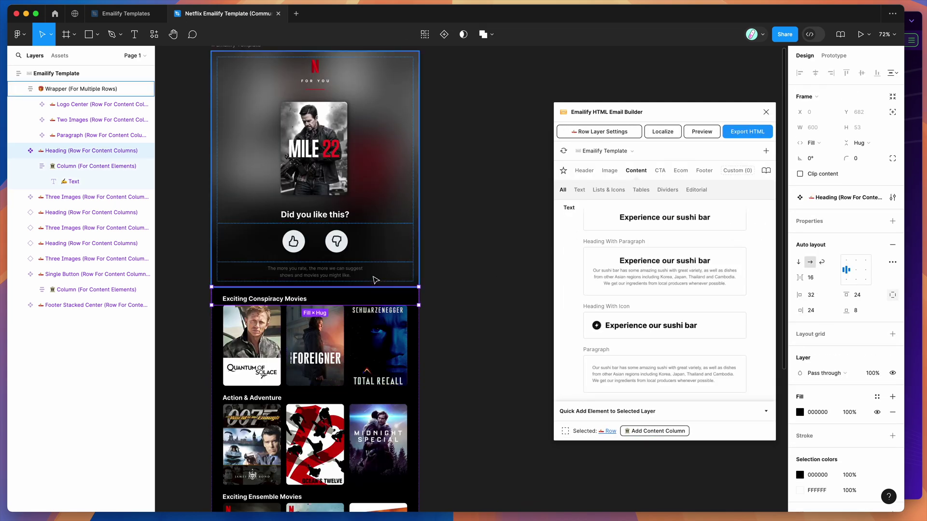
left_click(375, 280)
left_click(87, 197)
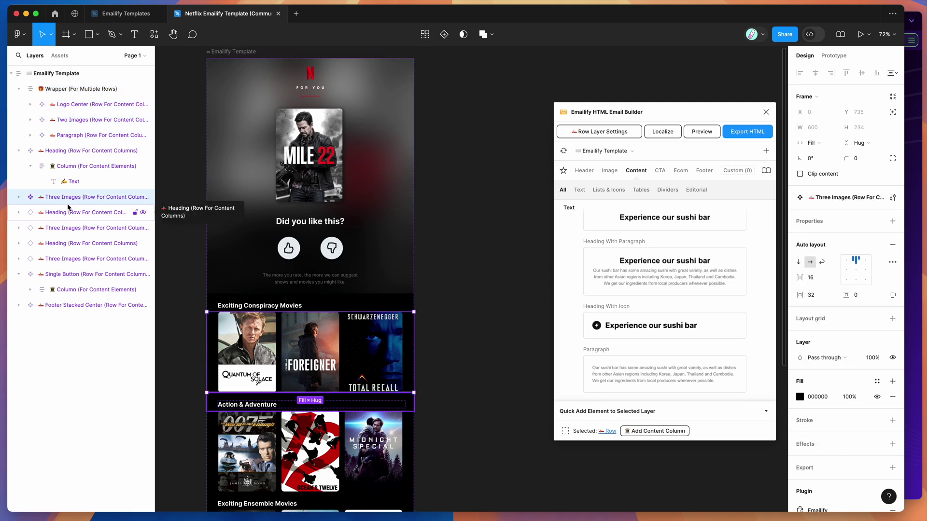
left_click(143, 198)
left_click(143, 197)
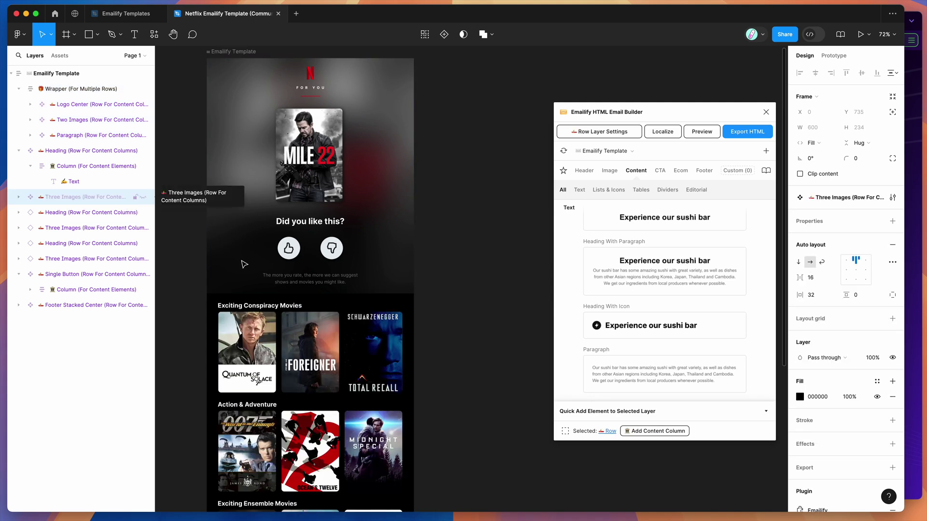
scroll(277, 308, "up", 1)
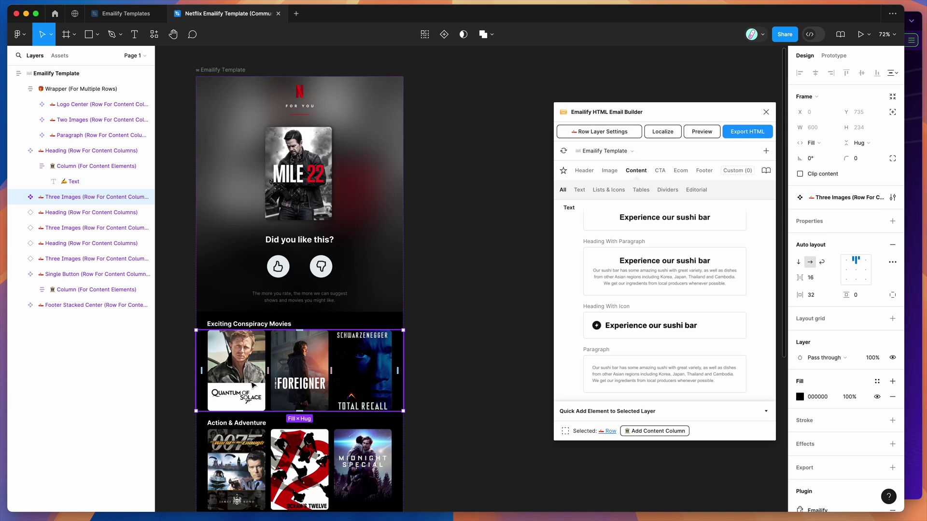
scroll(275, 378, "up", 1)
scroll(275, 374, "up", 1)
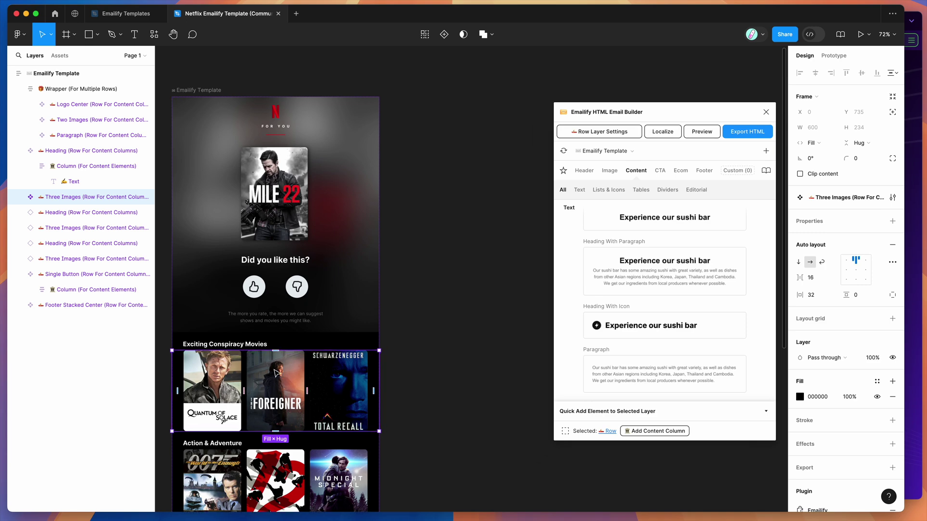
- Create a new blank Emailify email named 'Test Template', then select the Netflix poster row
left_click(767, 152)
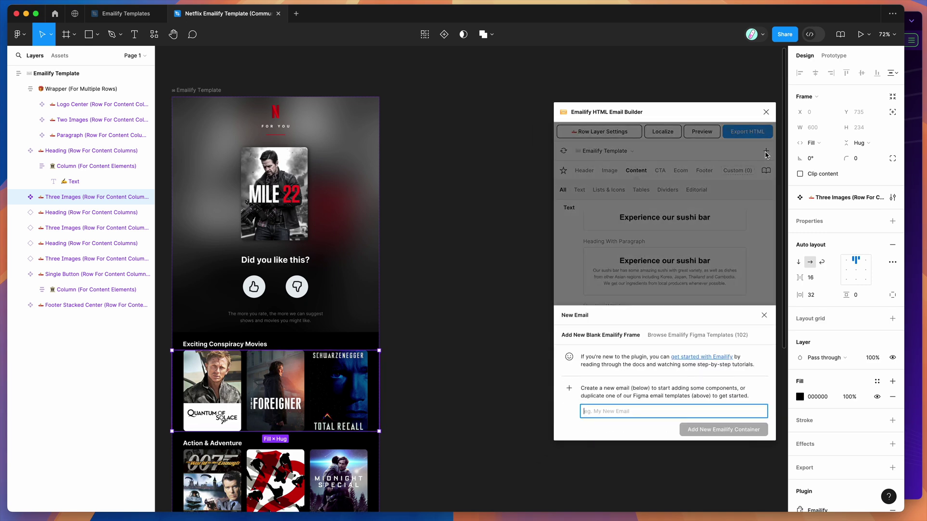
type("Test Template")
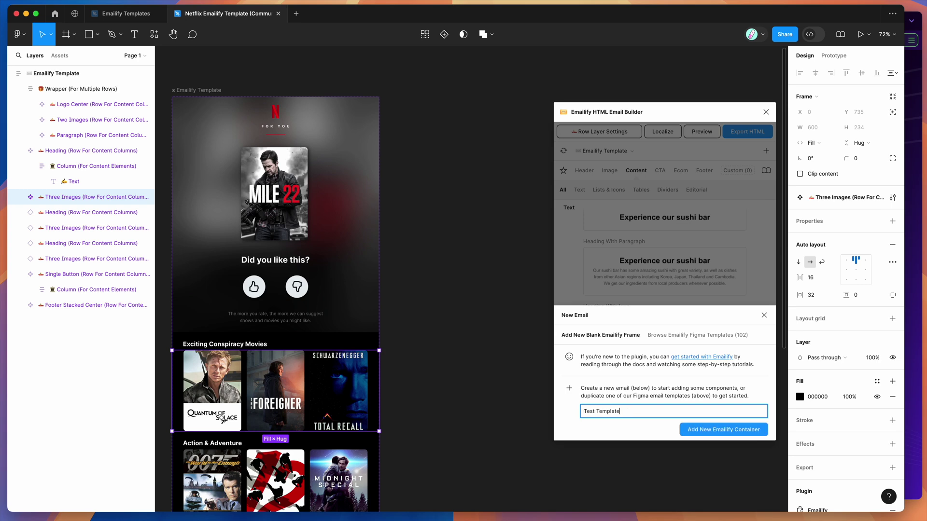
key("Return")
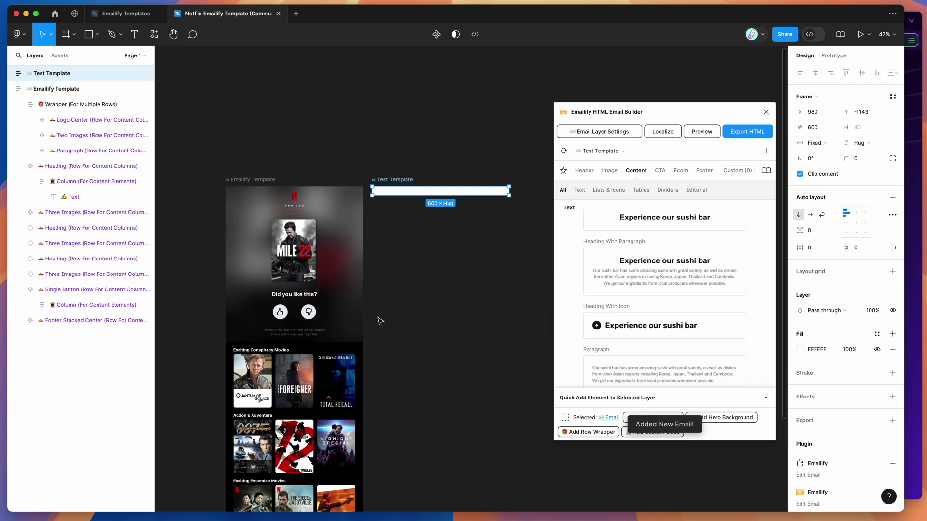
scroll(437, 285, "down", 1)
scroll(338, 300, "down", 2)
left_click(310, 315)
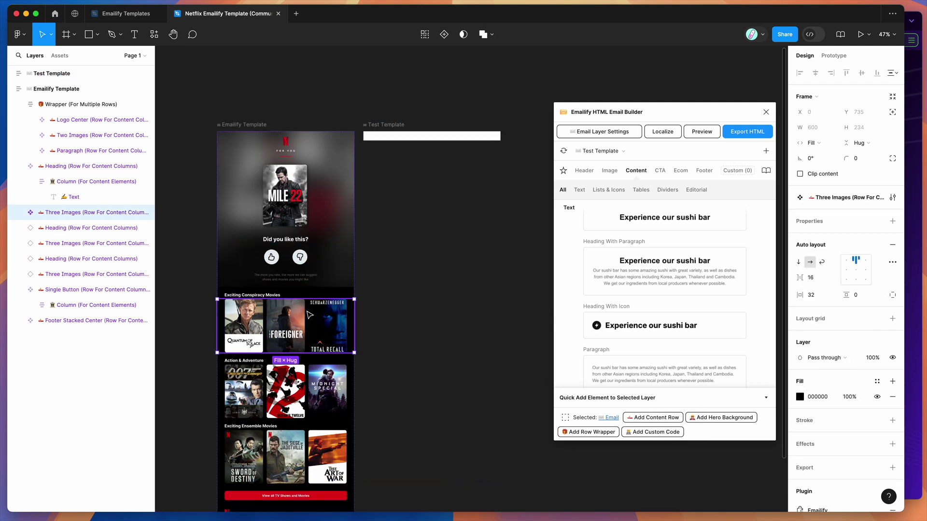
- Move the Three Images poster row into Test Template
scroll(310, 314, "down", 1)
scroll(292, 311, "up", 1)
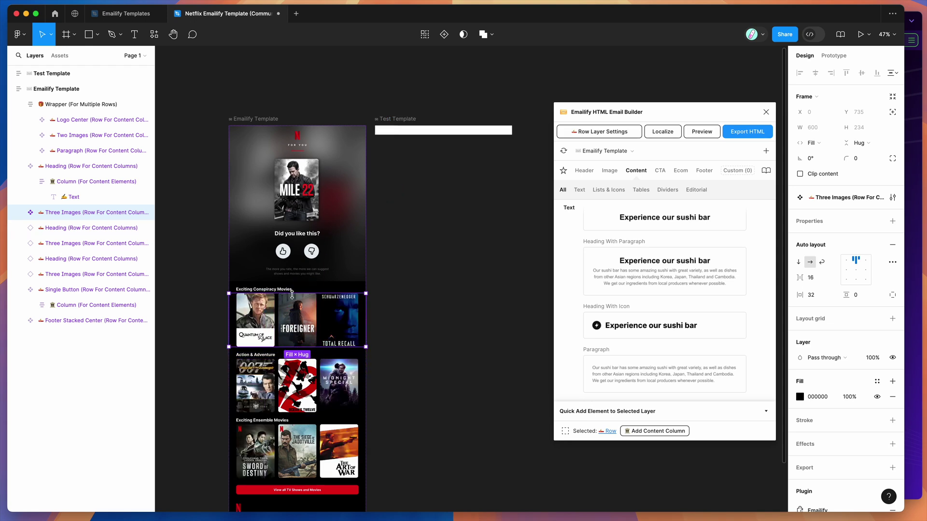
left_click_drag(60, 212, 61, 74)
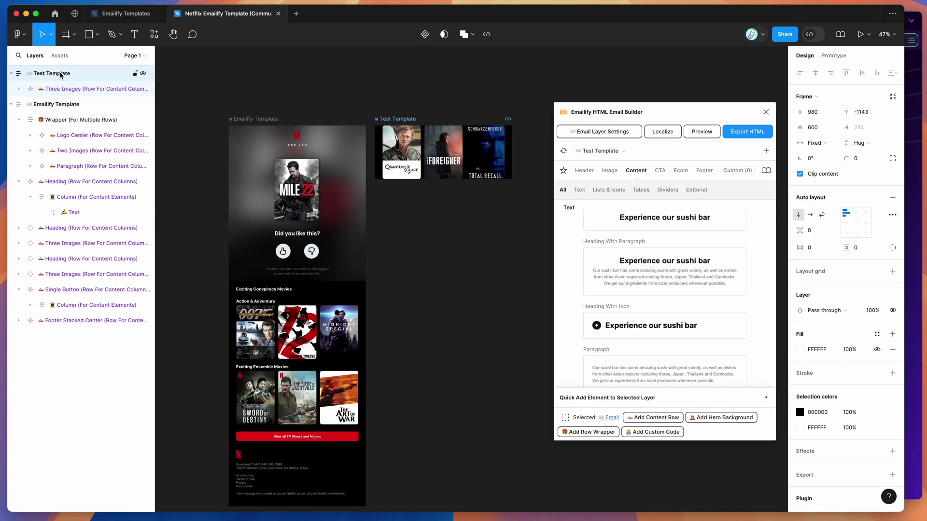
left_click(401, 119)
- Paste a copy of the red View all TV Shows and Movies button row into Test Template and preview it
scroll(401, 124, "right", 1)
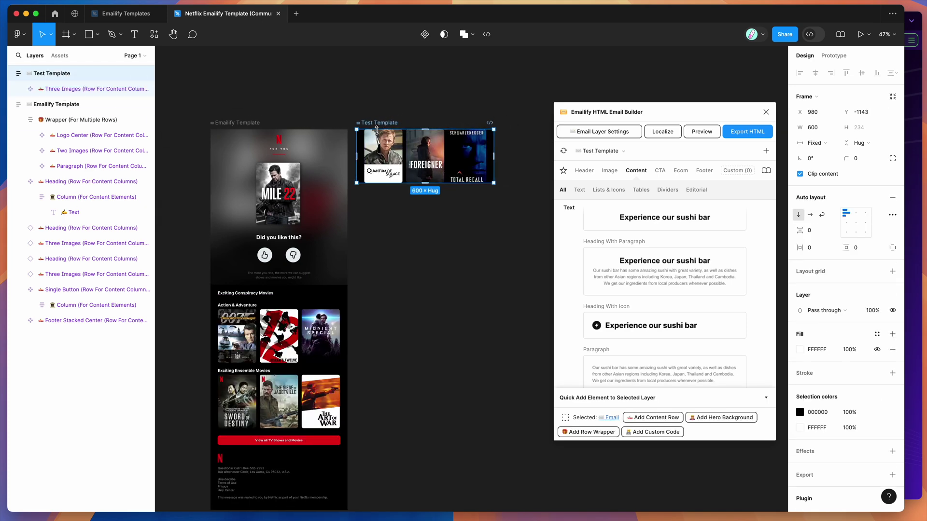
scroll(299, 290, "down", 3)
left_click(300, 363)
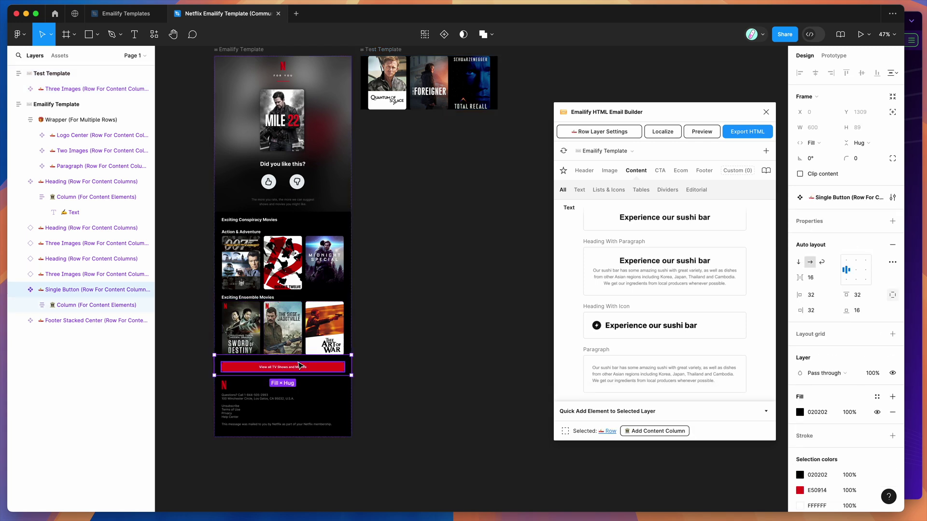
scroll(372, 317, "up", 1)
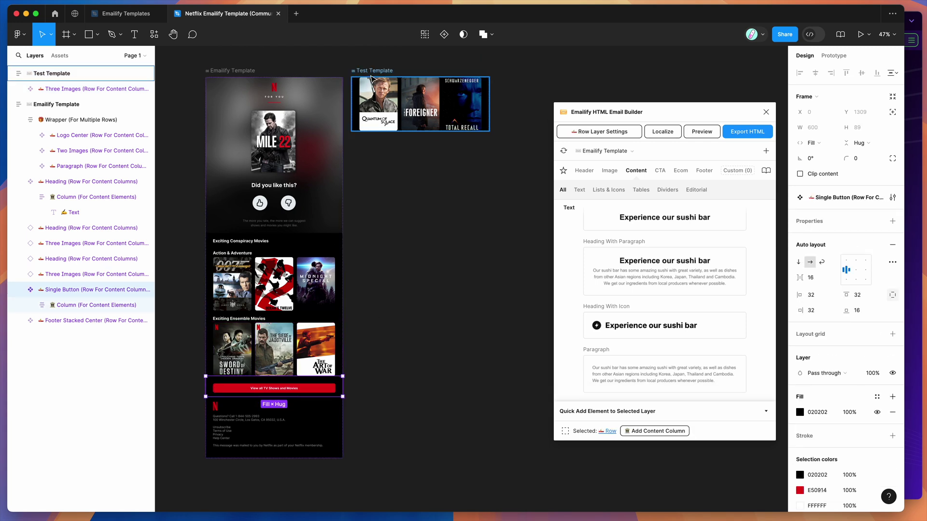
left_click(81, 73)
key("ctrl+v")
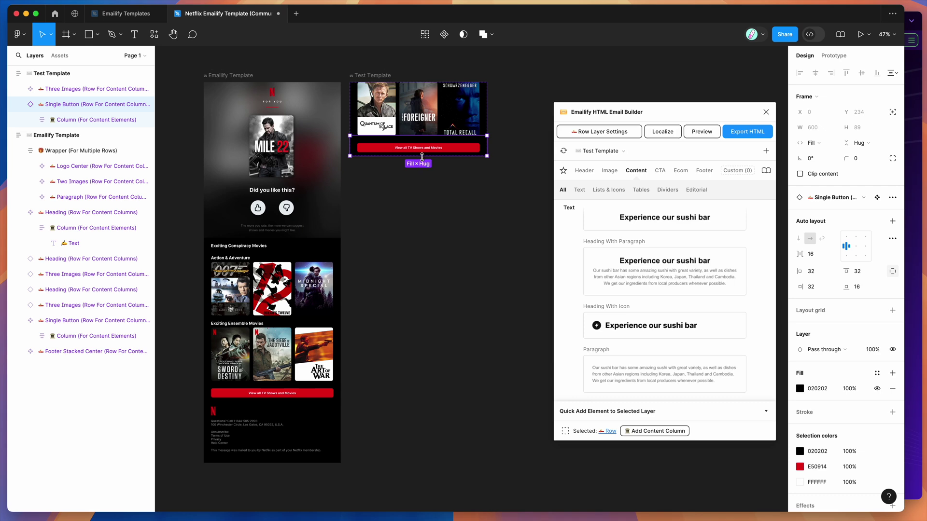
scroll(422, 157, "right", 2)
left_click(702, 132)
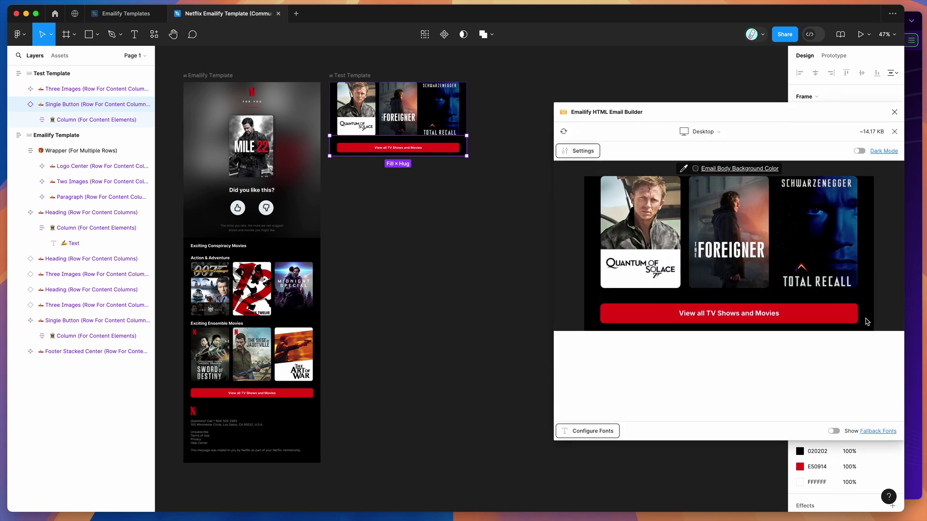
left_click_drag(812, 118, 703, 118)
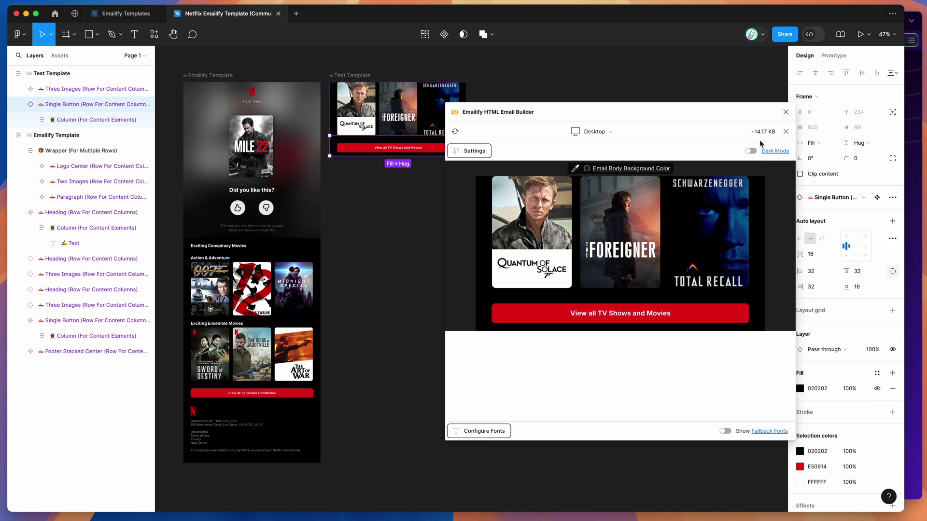
left_click(786, 132)
left_click_drag(628, 114, 657, 114)
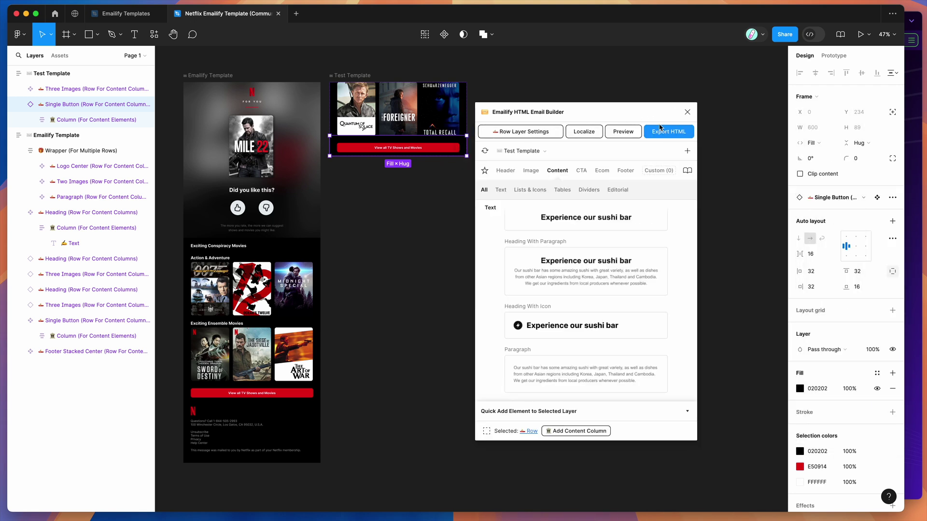
left_click(687, 152)
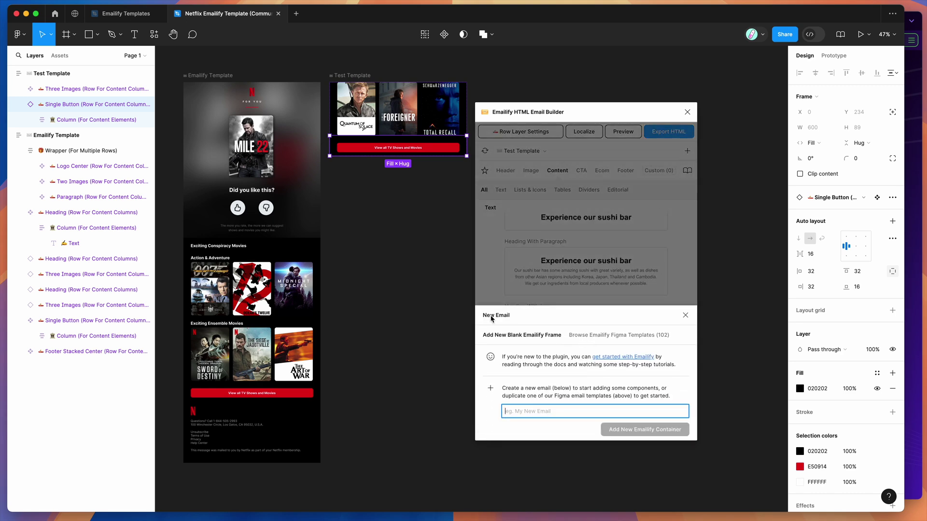
- Open the Emailify template library and scroll down until the Opal camera template appears
left_click(587, 338)
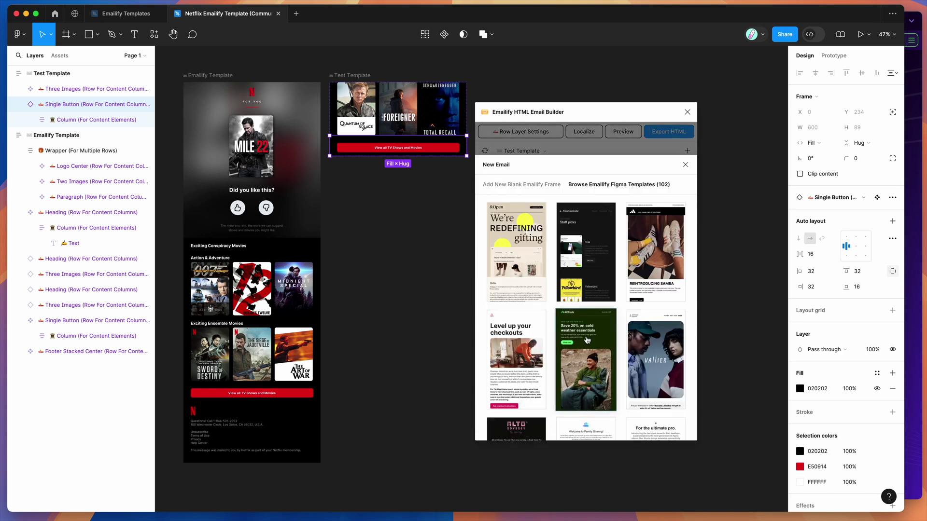
scroll(552, 259, "down", 2)
scroll(552, 259, "down", 10)
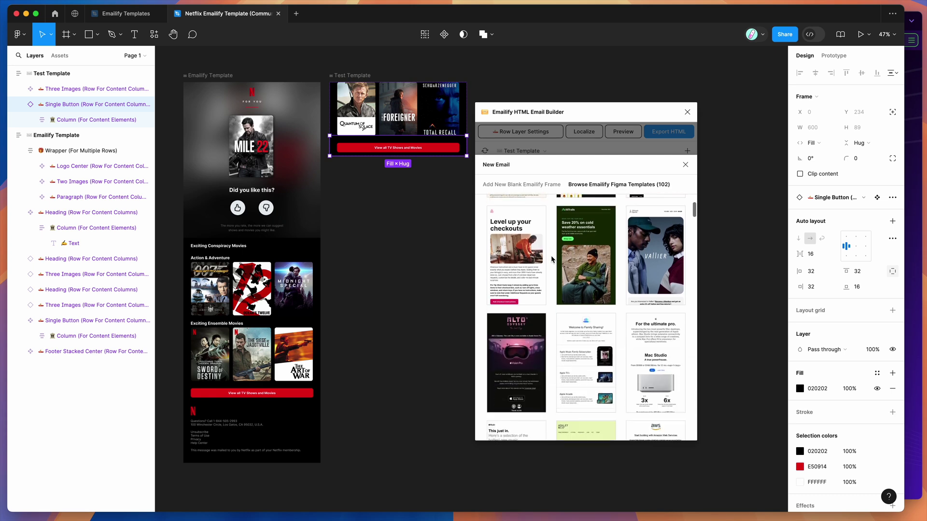
scroll(552, 260, "down", 10)
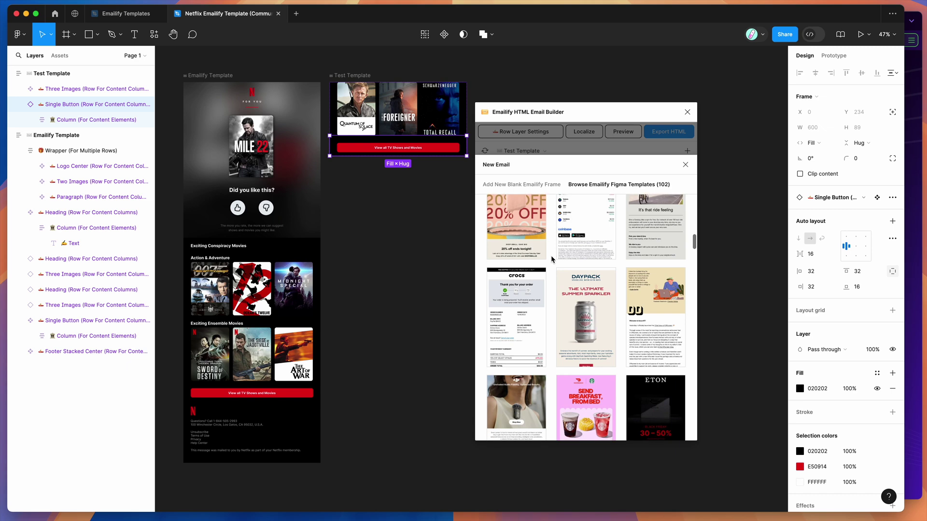
scroll(551, 260, "down", 10)
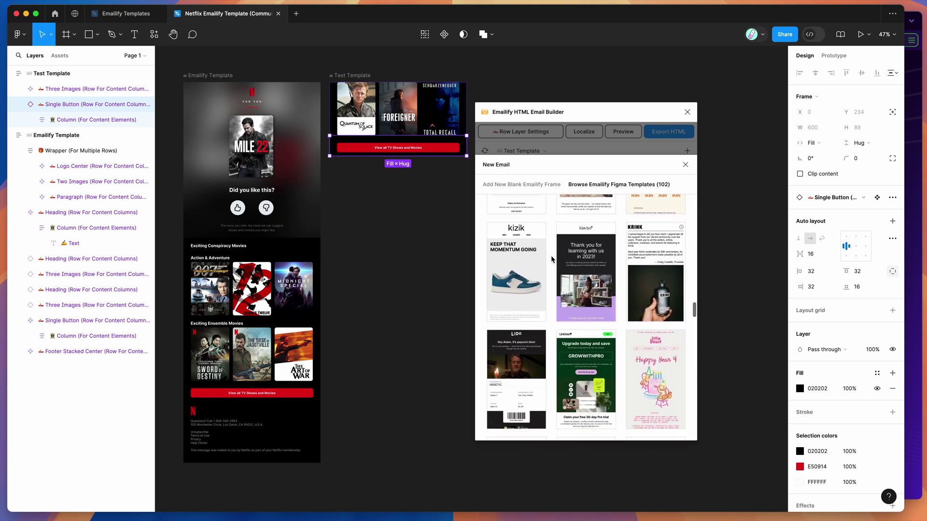
scroll(551, 259, "down", 4)
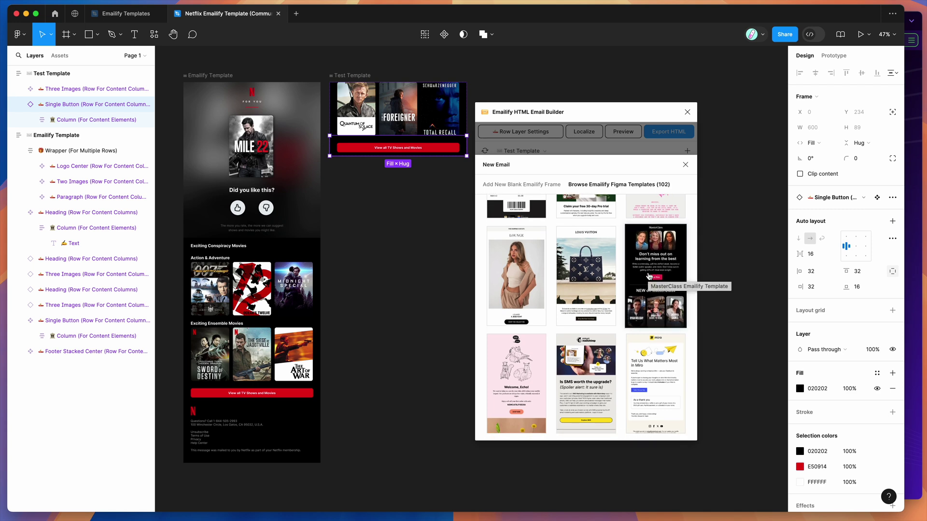
scroll(650, 277, "down", 10)
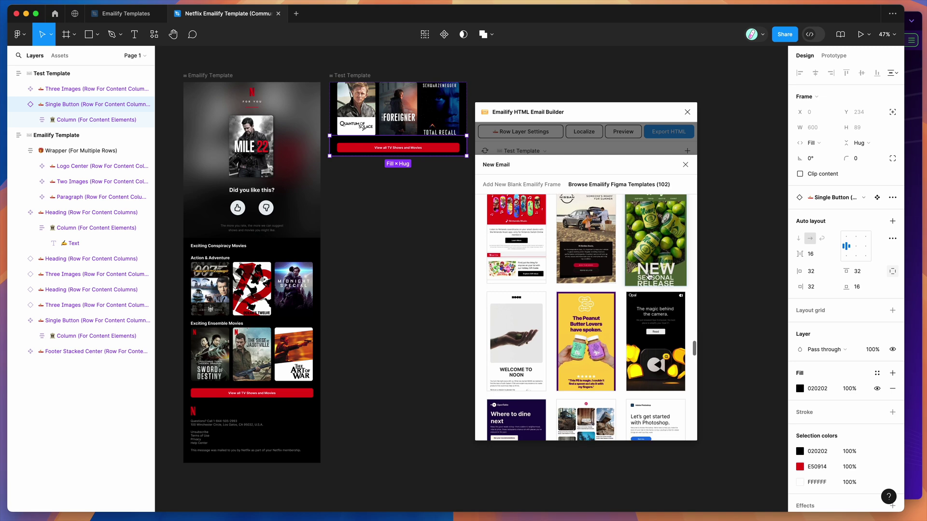
scroll(649, 276, "down", 2)
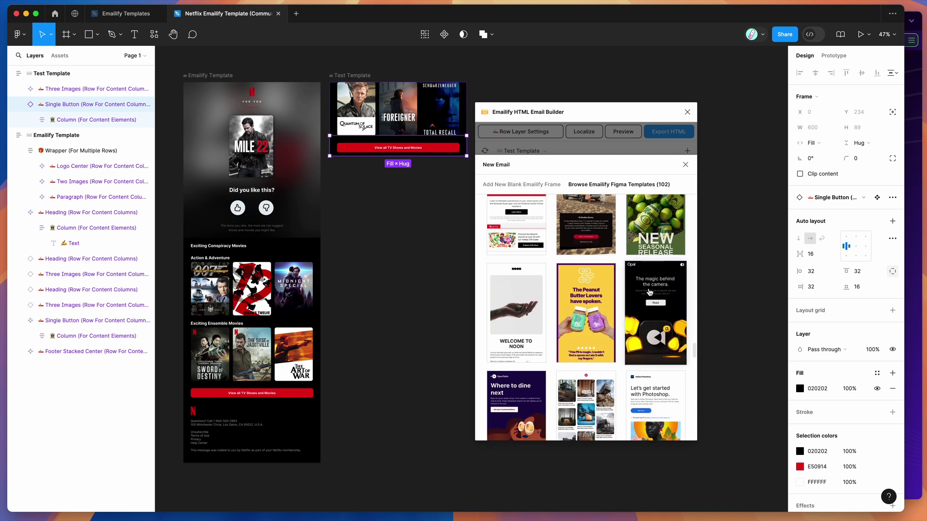
- Open the Opal Camera Emailify Template from the Community as an editable file
left_click(650, 292)
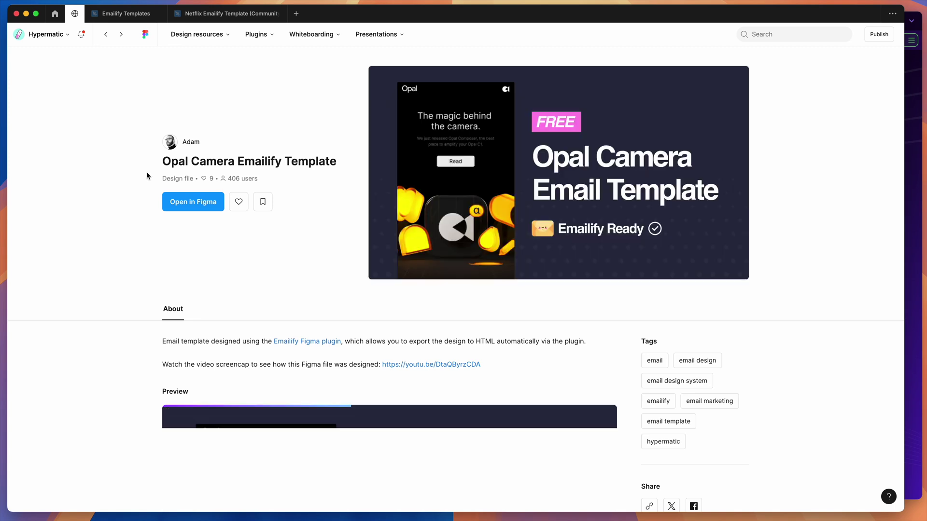
left_click(193, 207)
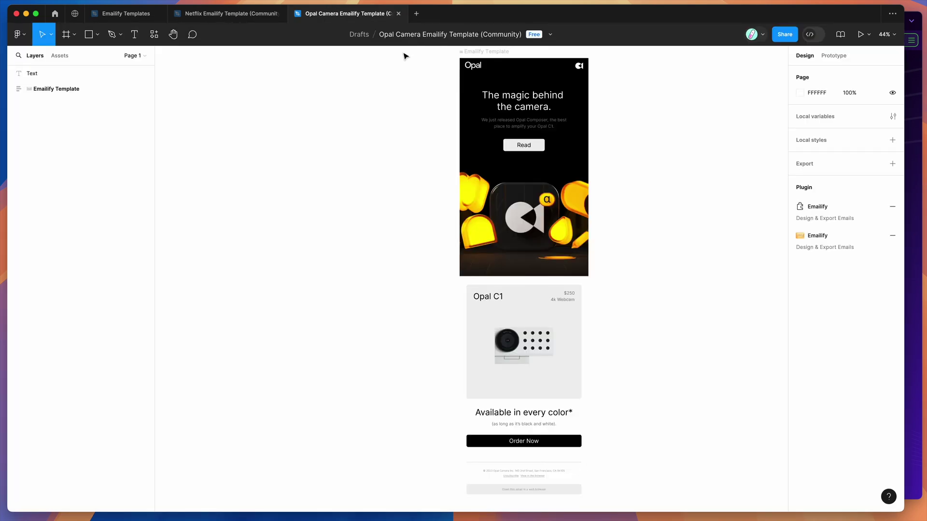
scroll(405, 56, "up", 2)
- Select the Opal logo row and headline row together
left_click(480, 129)
scroll(480, 128, "up", 5)
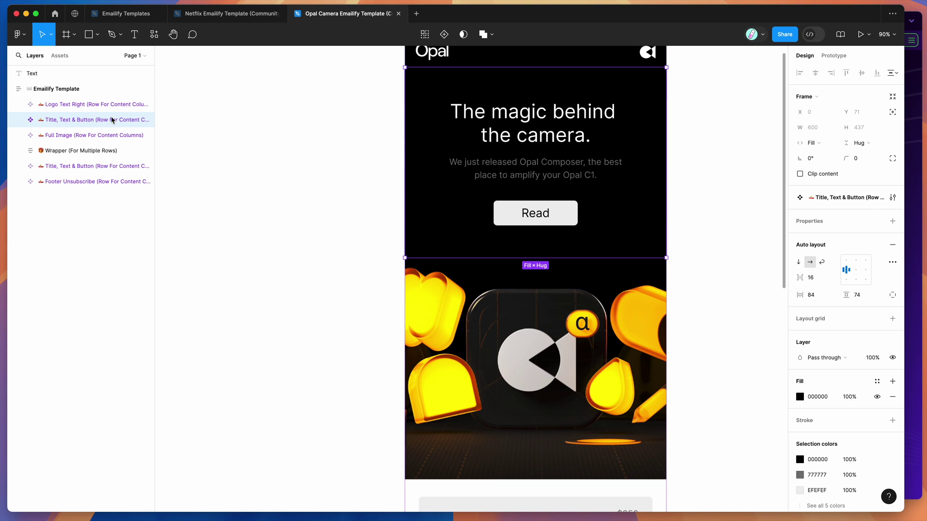
scroll(372, 212, "down", 3)
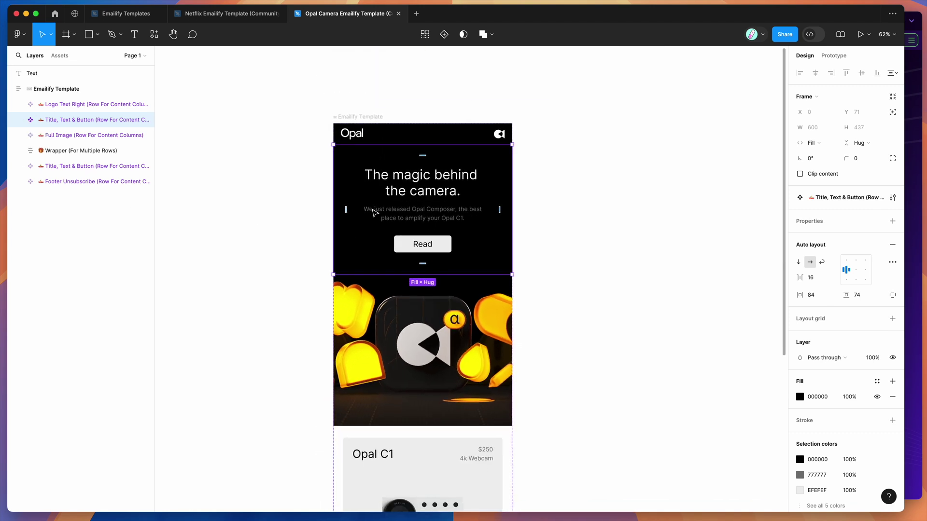
left_click(559, 190)
left_click(413, 140)
left_click(403, 172, "shift")
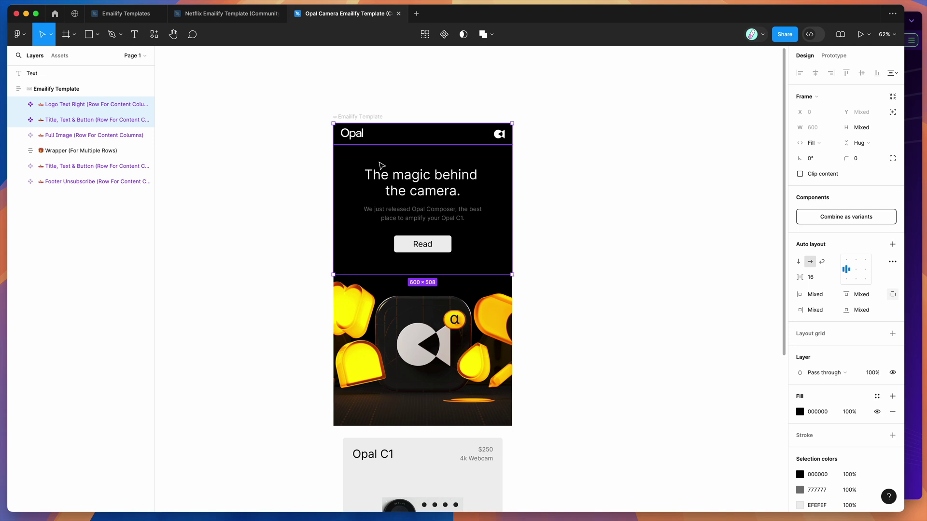
- Paste the Opal rows into Test Template, with the logo on top and headline beneath
left_click(234, 17)
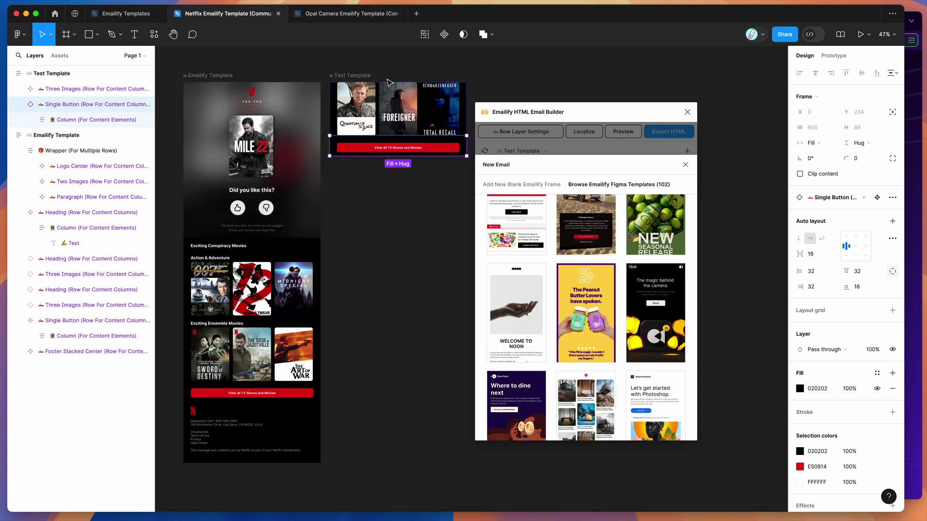
scroll(389, 83, "right", 1)
left_click(340, 88)
key("ctrl+v")
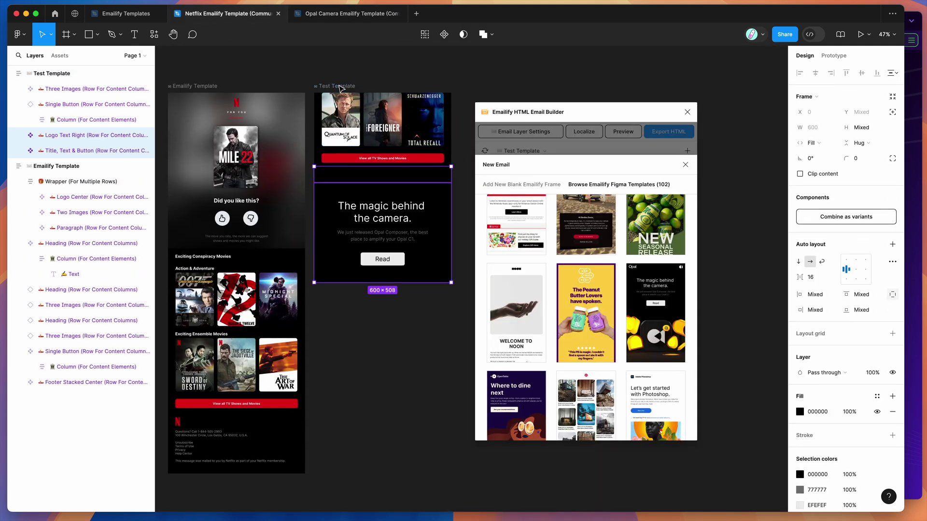
left_click(379, 179)
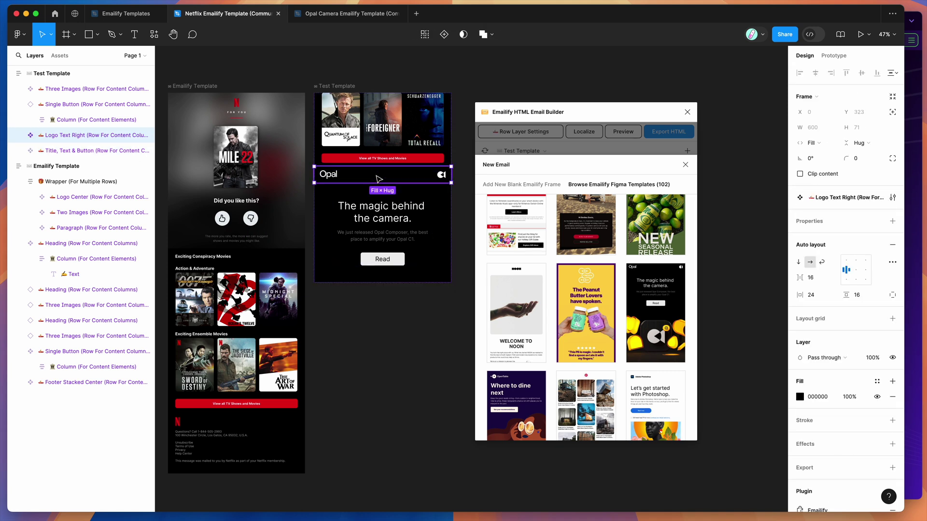
left_click_drag(356, 179, 356, 104)
left_click_drag(380, 208, 368, 150)
- Paste the Opal footer row at the bottom of Test Template
left_click(363, 14)
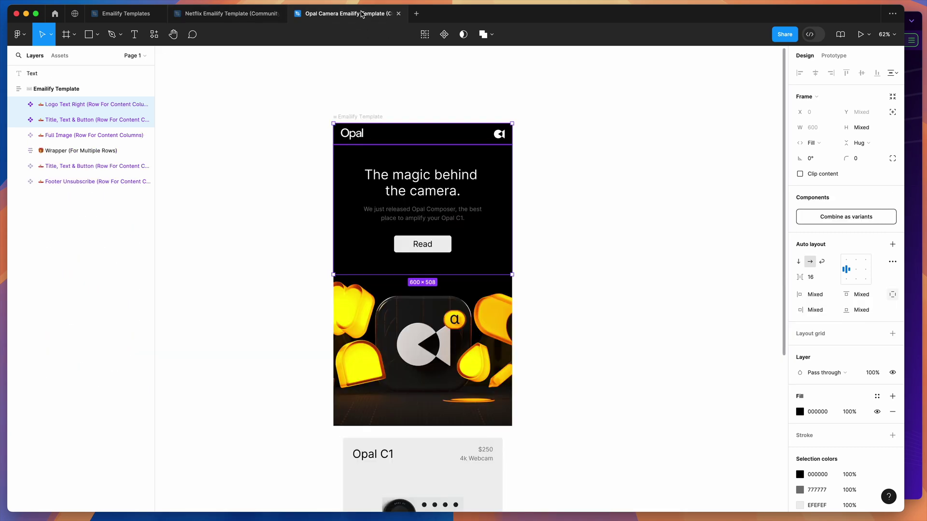
scroll(383, 167, "down", 8)
left_click(381, 331)
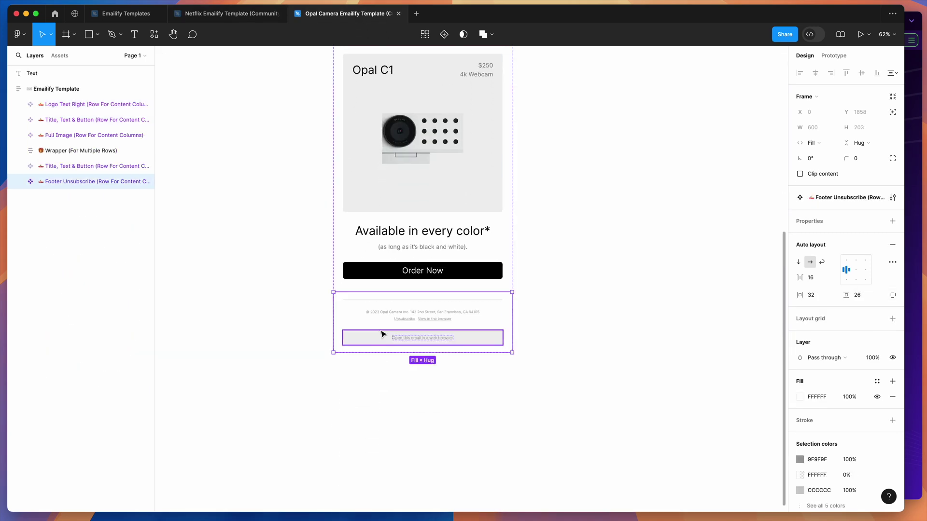
left_click(251, 16)
left_click(332, 87)
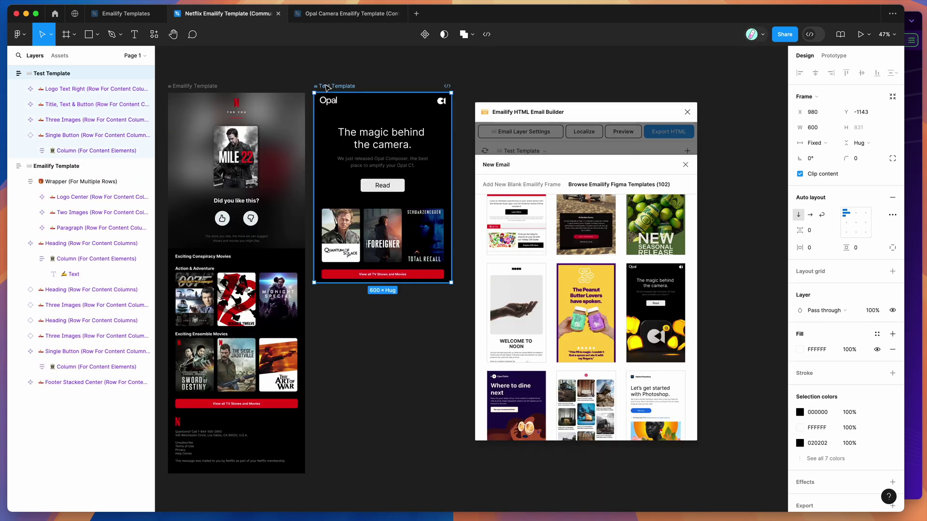
key("ctrl+v")
- Fill the pasted footer row with black 000000 and preview Test Template
scroll(367, 145, "down", 2)
left_click(460, 202)
left_click(442, 252)
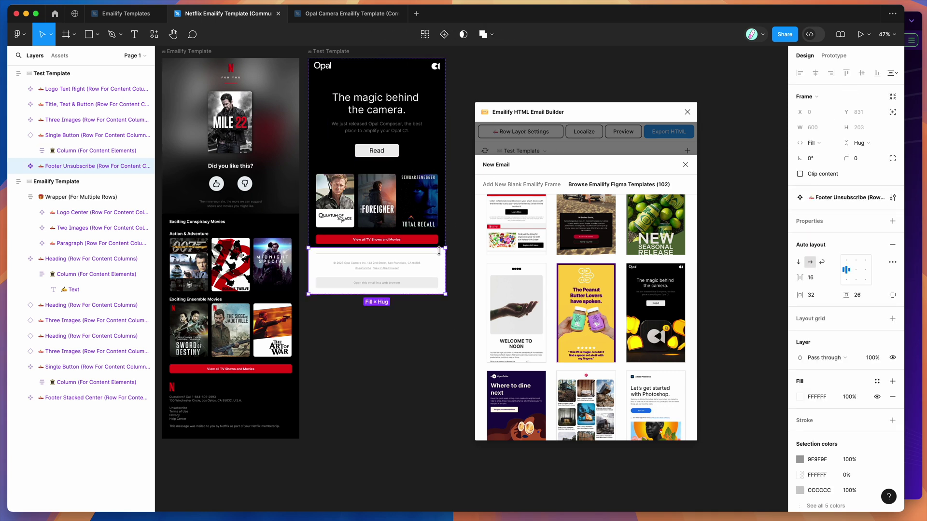
left_click(800, 397)
left_click_drag(741, 386, 710, 358)
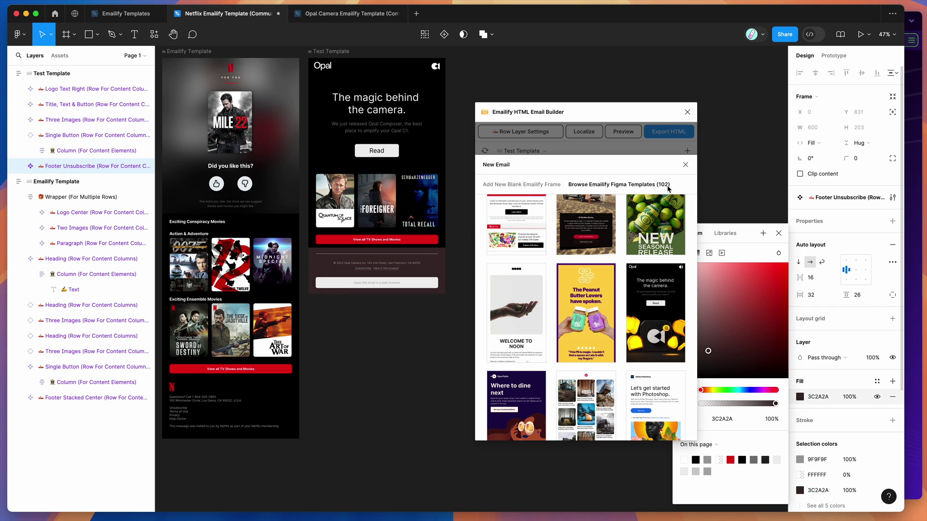
left_click_drag(639, 113, 565, 111)
left_click_drag(717, 311, 619, 402)
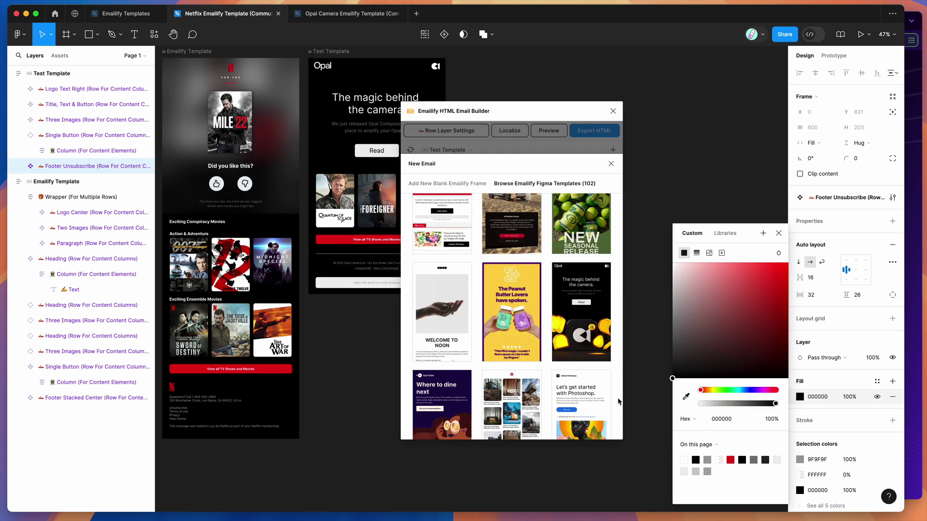
left_click(549, 130)
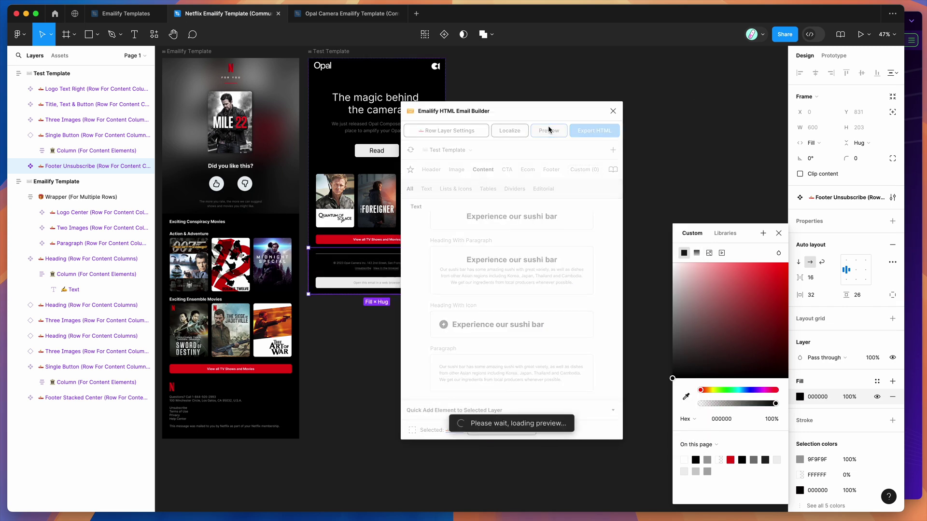
- Scroll through the Desktop preview of Test Template, from the Opal headline to the posters, button and footer
left_click_drag(433, 193, 677, 354)
scroll(677, 354, "down", 5)
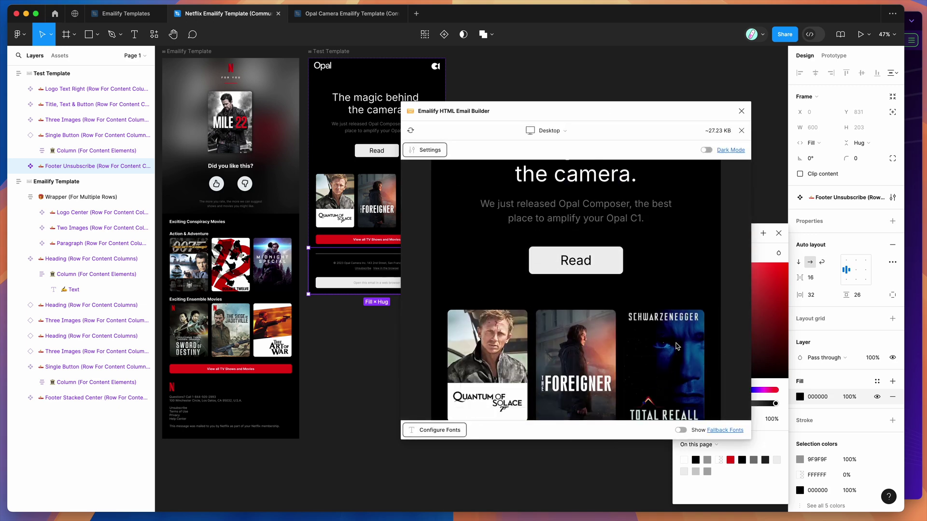
scroll(456, 257, "down", 3)
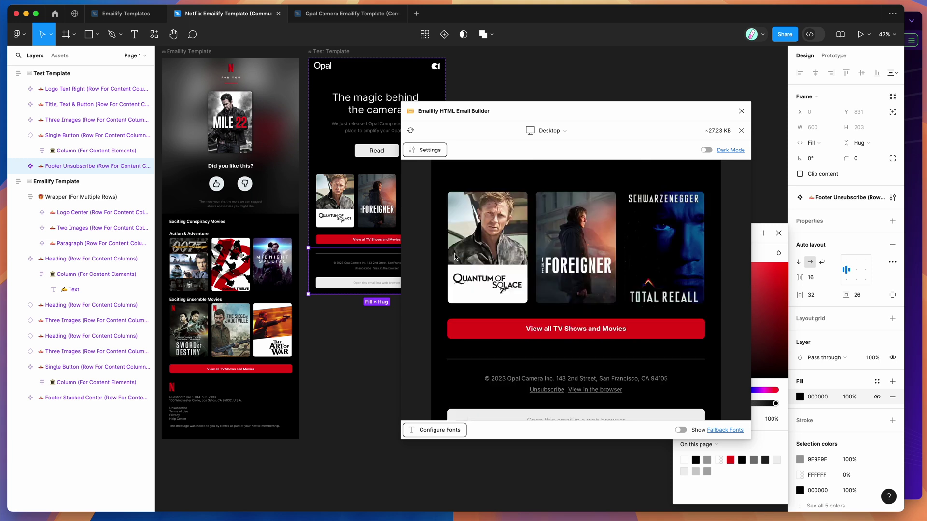
left_click_drag(425, 312, 456, 346)
scroll(348, 253, "right", 2)
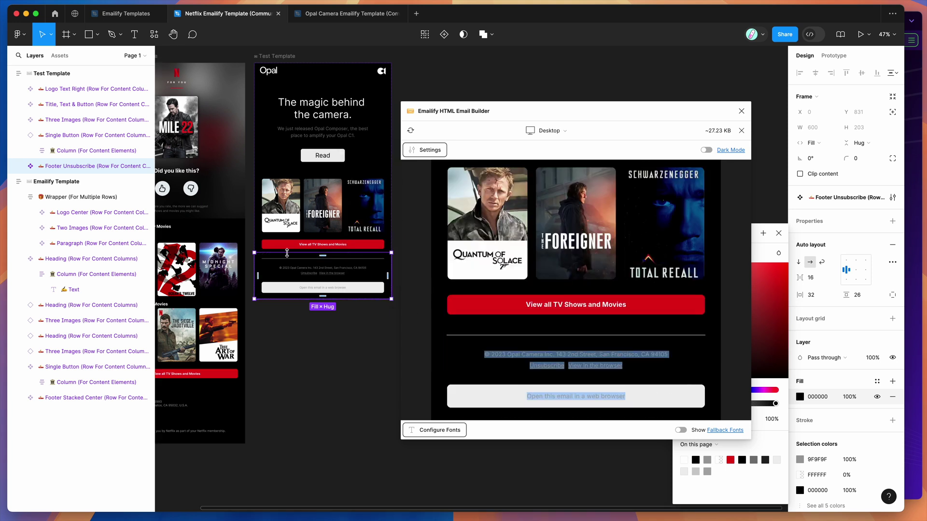
scroll(287, 253, "right", 1)
scroll(296, 180, "up", 5)
scroll(290, 193, "down", 3)
left_click(378, 221)
scroll(380, 221, "down", 2)
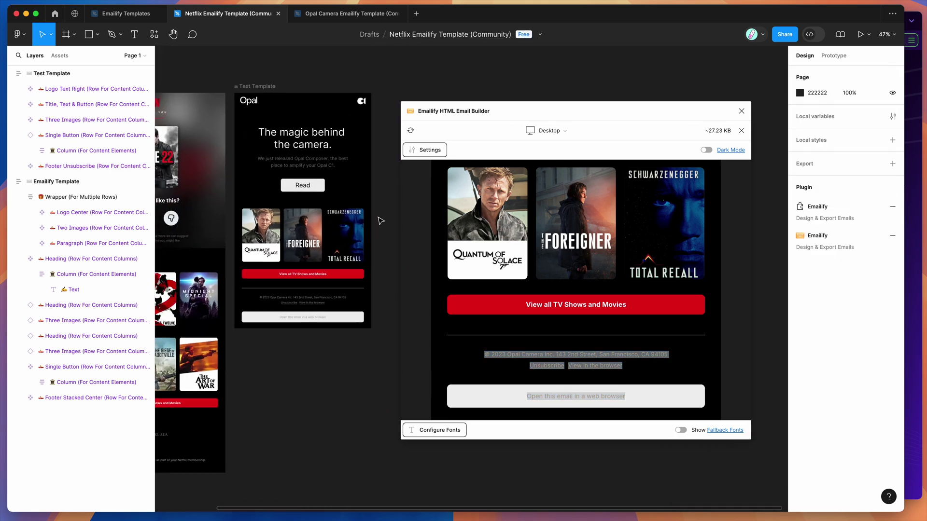
scroll(381, 221, "up", 3)
- Select the Opal headline, Three Images and View all button rows in turn
left_click(352, 197)
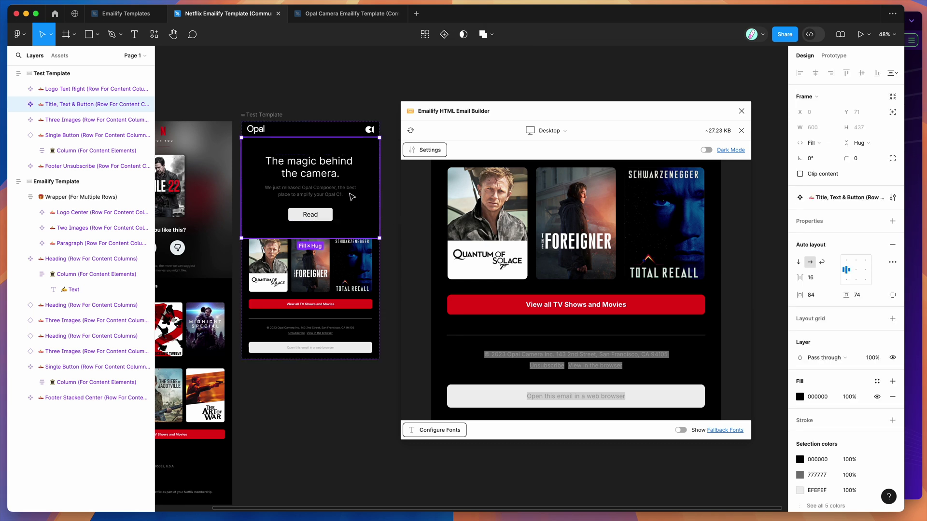
left_click(353, 268)
left_click(351, 306)
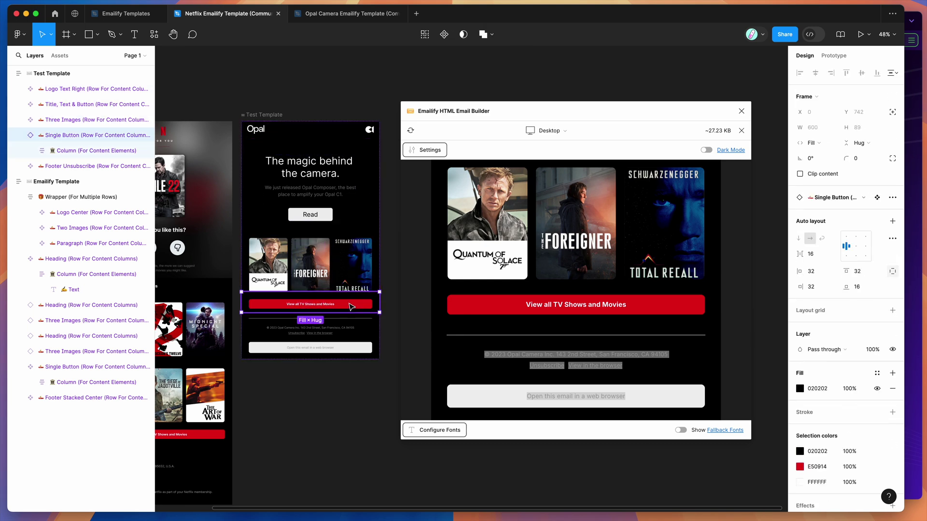
scroll(341, 256, "up", 2)
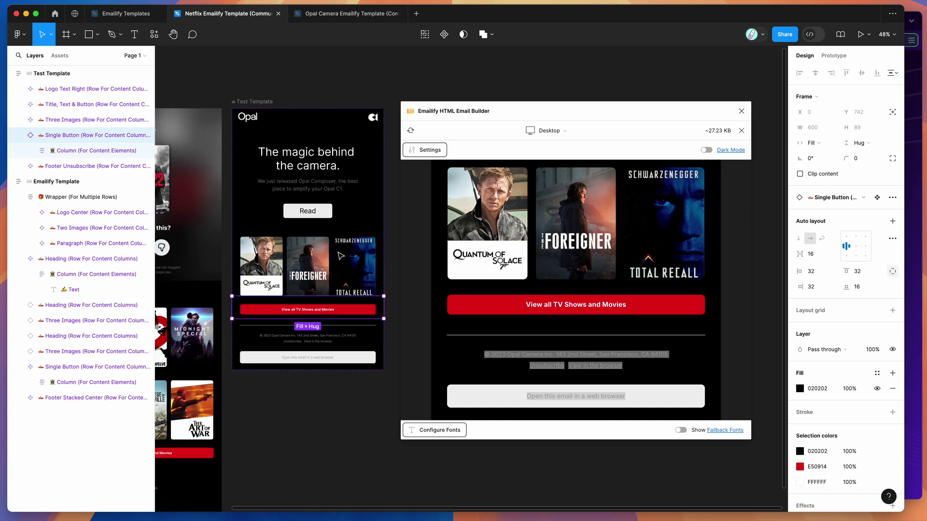
scroll(341, 256, "up", 3)
scroll(340, 257, "right", 2)
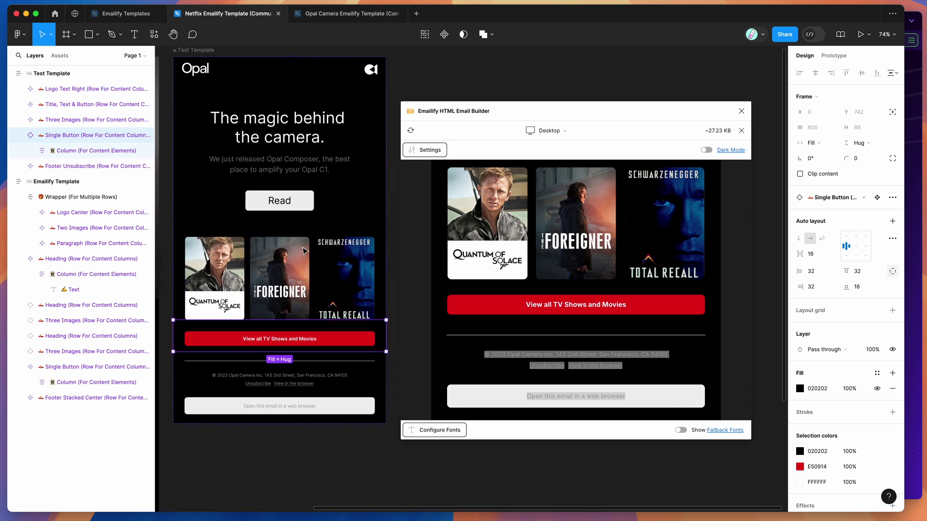
left_click(312, 220)
scroll(312, 220, "up", 1)
- Close the preview, browse the Emailify template gallery, and drill into the Read button
left_click(741, 131)
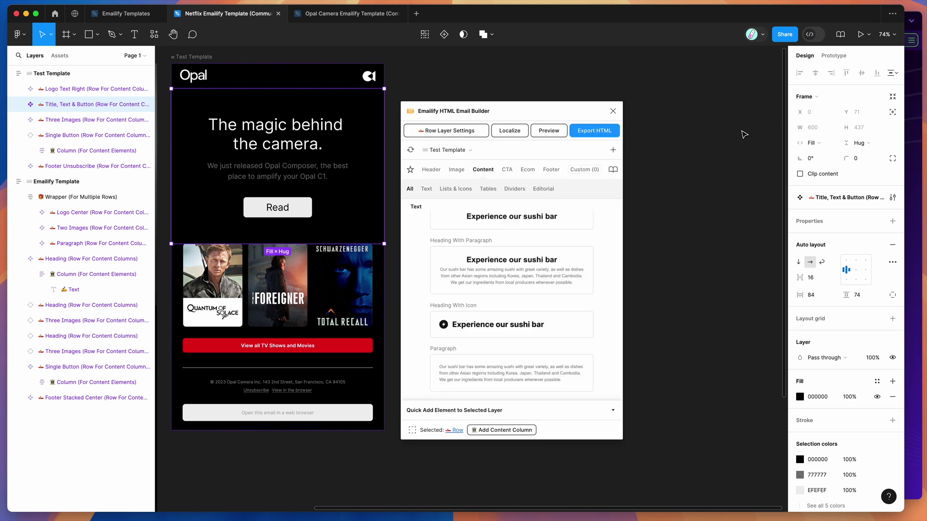
left_click(613, 150)
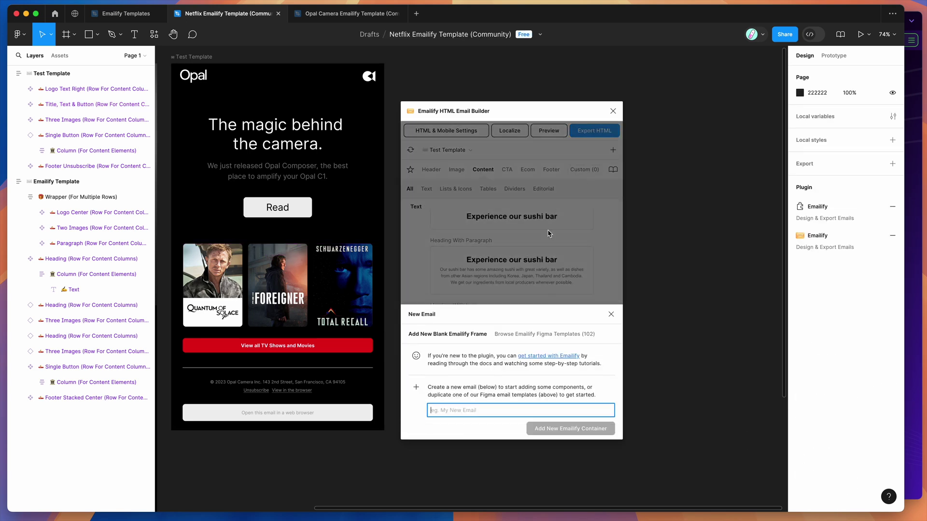
left_click(548, 334)
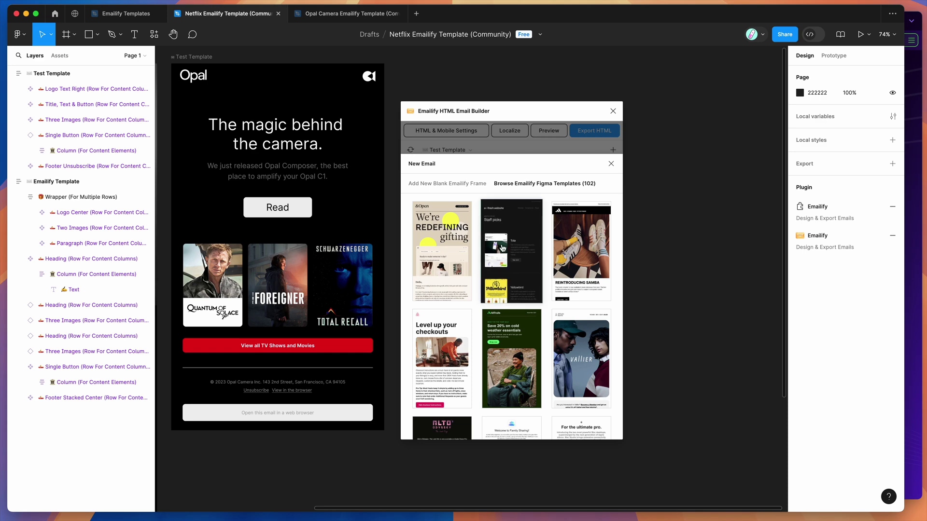
scroll(503, 249, "down", 10)
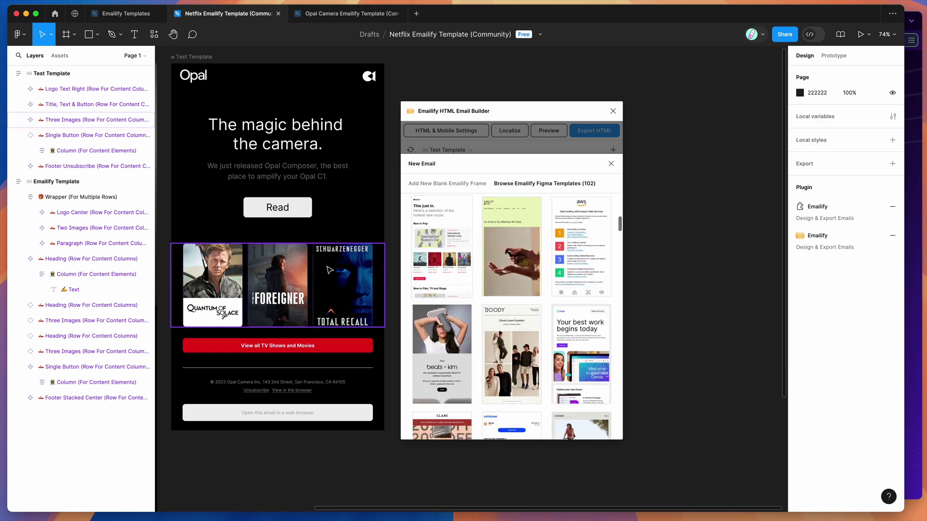
double_click(305, 207)
- Make the Opal heading 'The magic behind the camera.' Inter Bold, selecting the word 'behind'
left_click(292, 211)
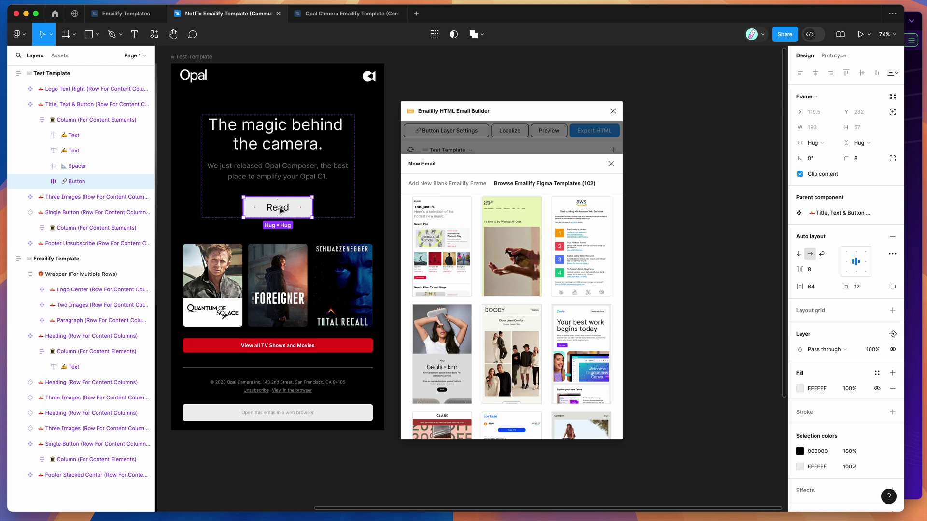
double_click(279, 148)
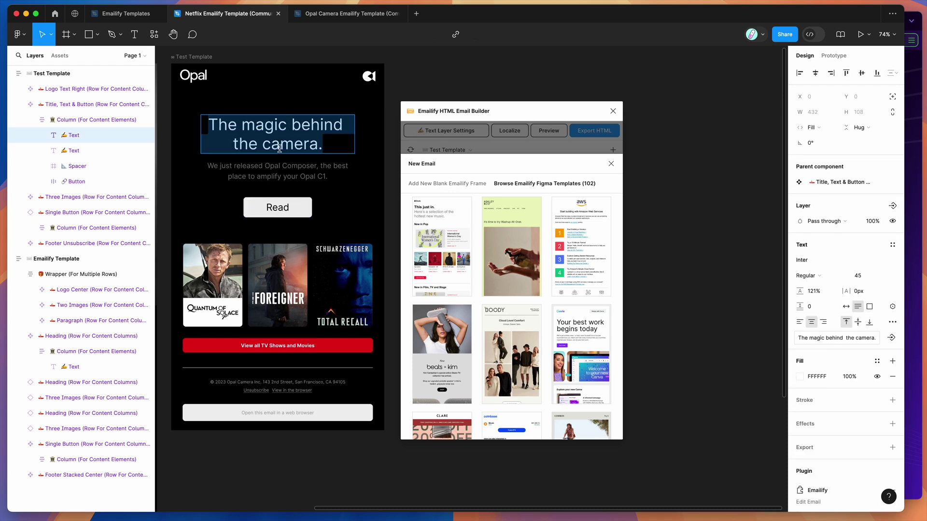
left_click(810, 276)
left_click(816, 310)
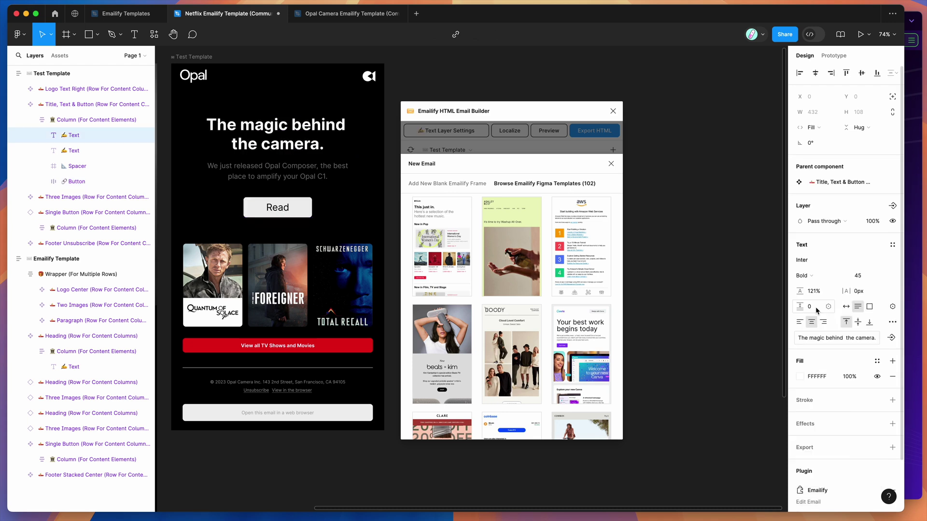
double_click(313, 127)
key("Escape")
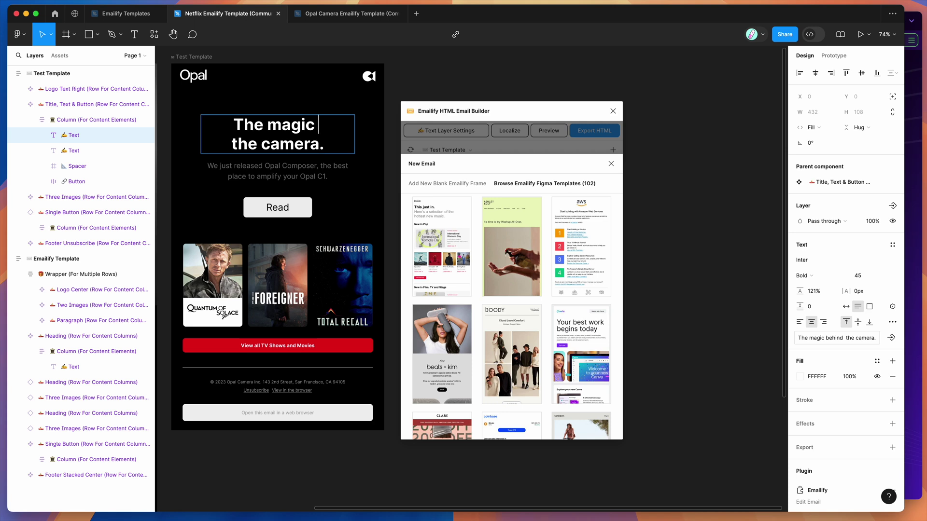
left_click(202, 78)
- Drill into the logo column and select the Opal logo image
double_click(202, 79)
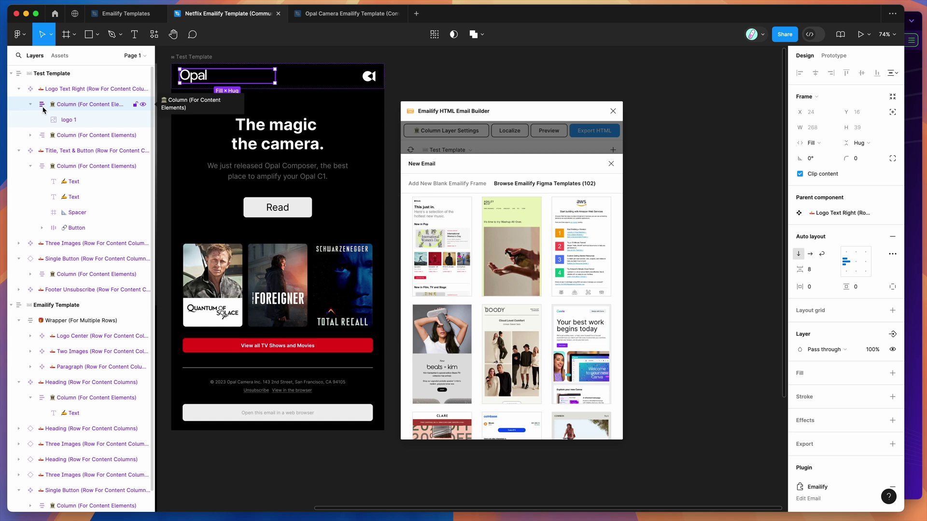
left_click(66, 122)
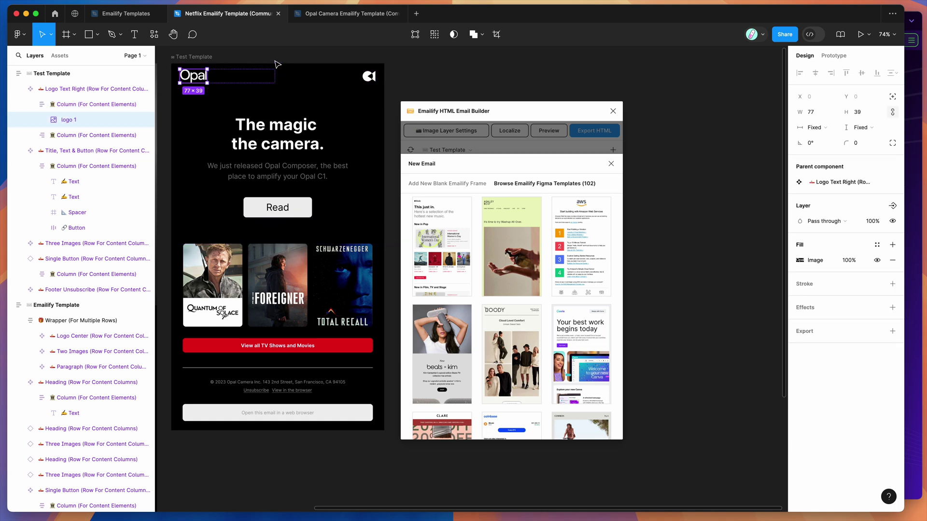
scroll(355, 80, "down", 1)
scroll(355, 79, "left", 1)
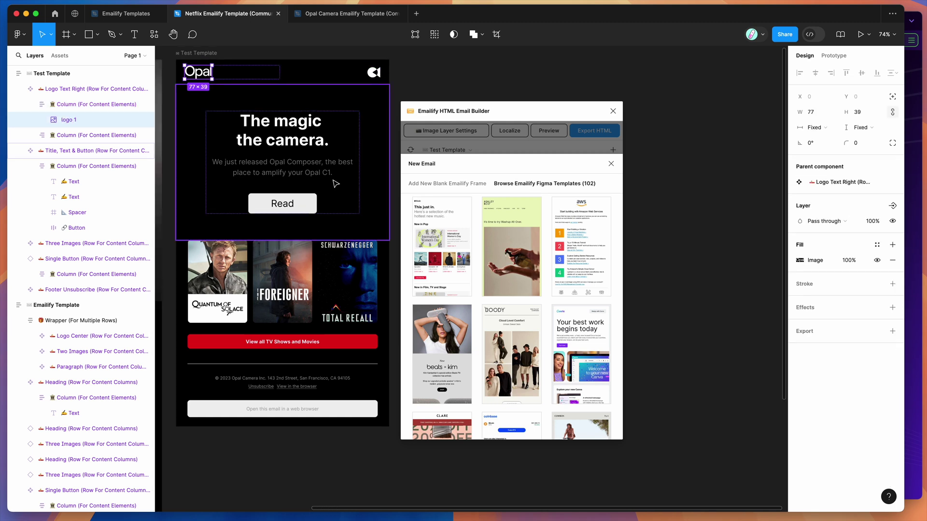
- Retype the Read button label as 'Buy Now' and make it bold
left_click(290, 204)
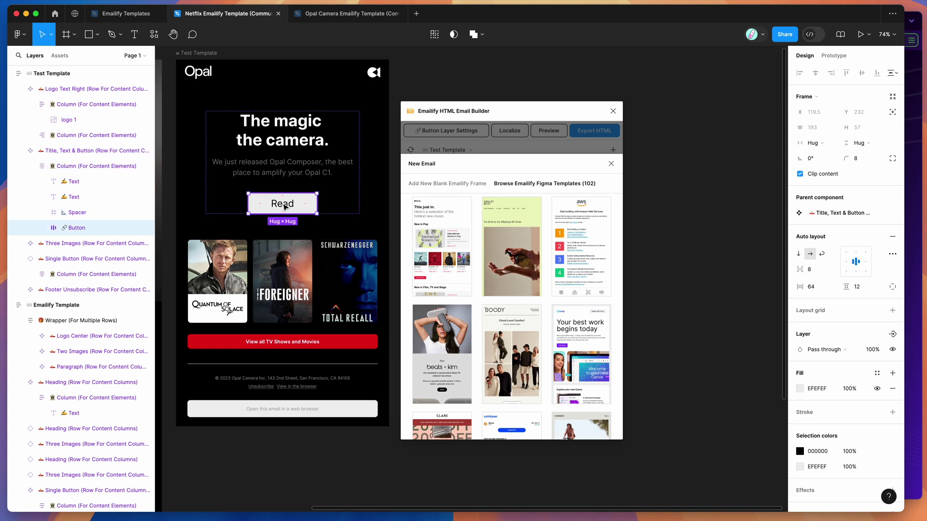
double_click(285, 206)
double_click(274, 203)
type("Buy")
key("ctrl+a")
type("Buy Now")
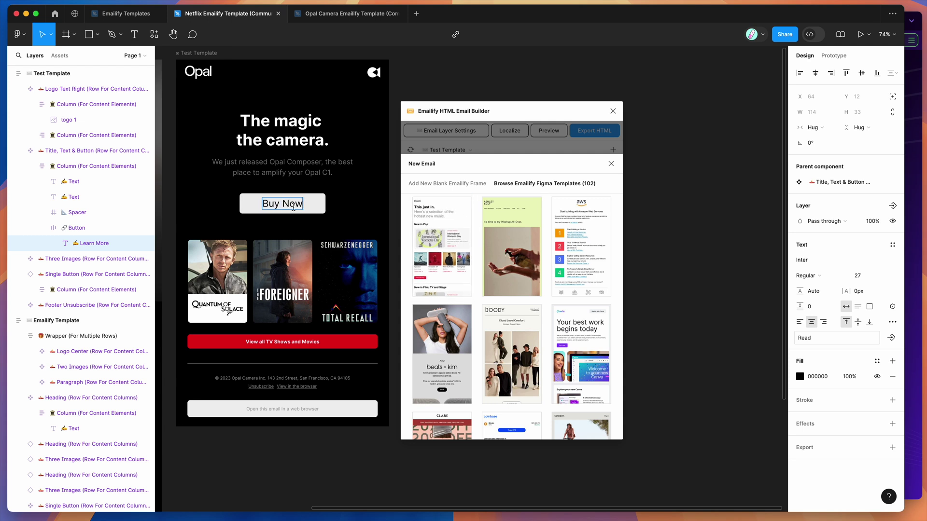
key("ctrl+a")
left_click(808, 276)
left_click(816, 304)
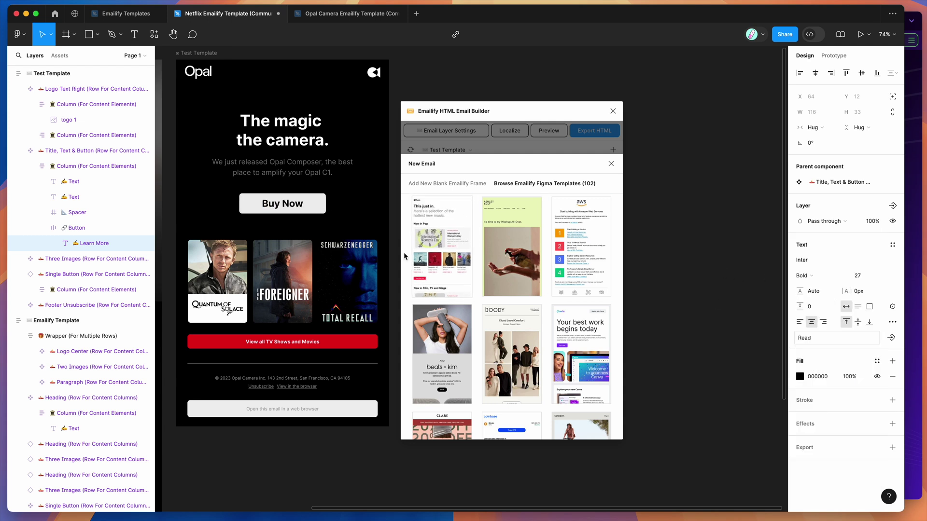
key("Escape")
key("Escape")
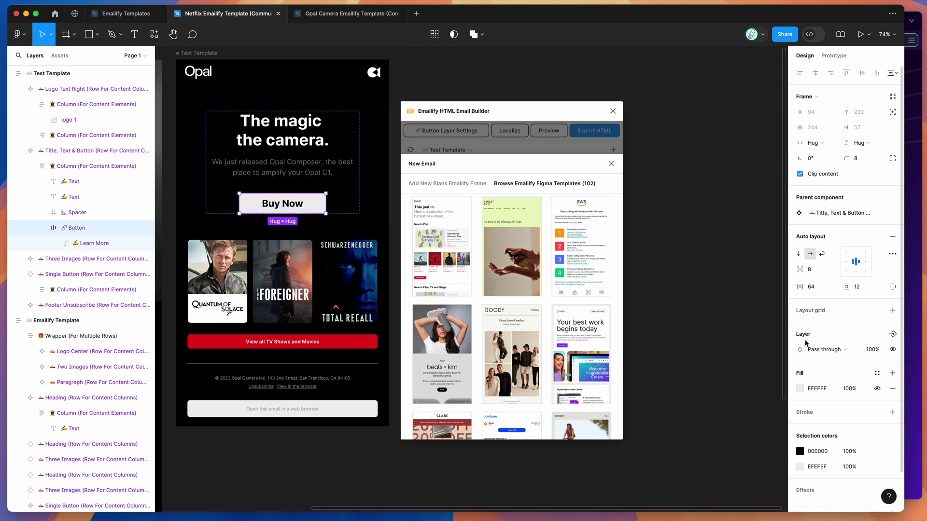
- Fill the button with sampled red E50914 and set the label colour to white FFFFFF
left_click(800, 389)
left_click(685, 397)
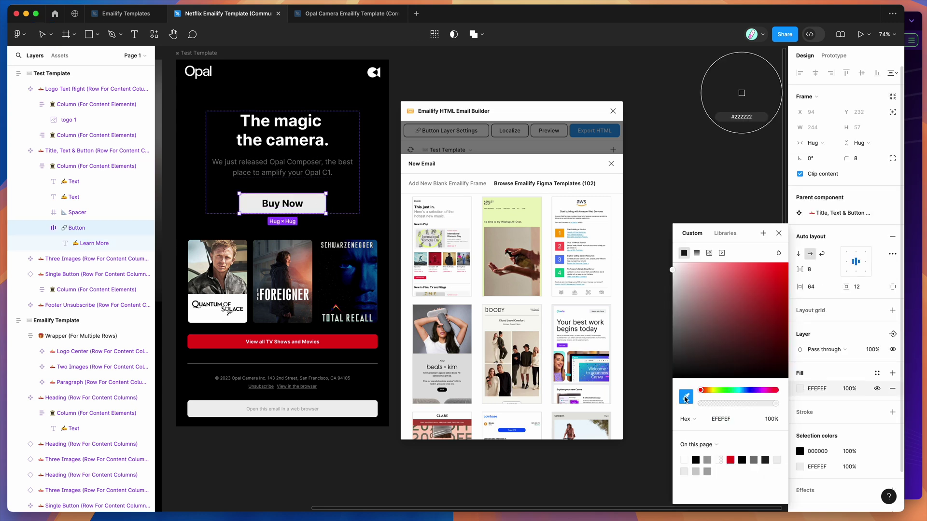
left_click(338, 342)
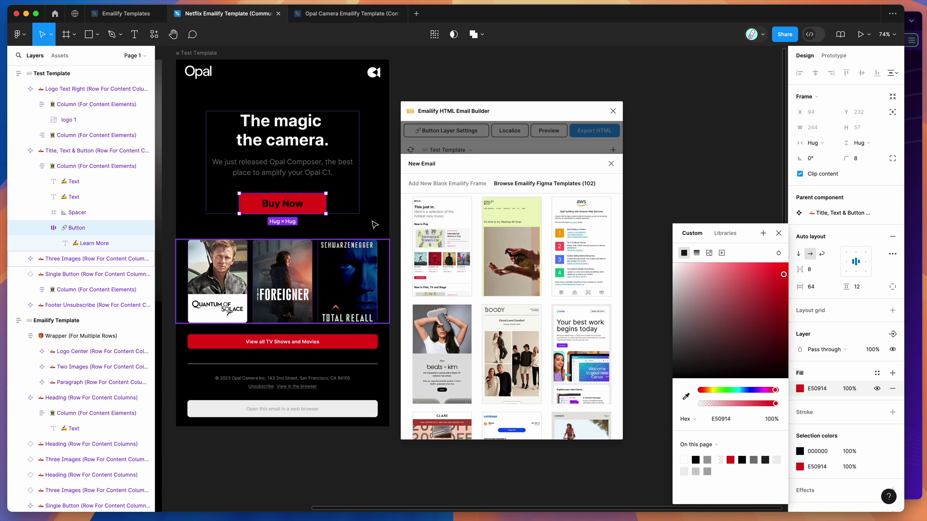
left_click(298, 209)
left_click(818, 377)
type("f")
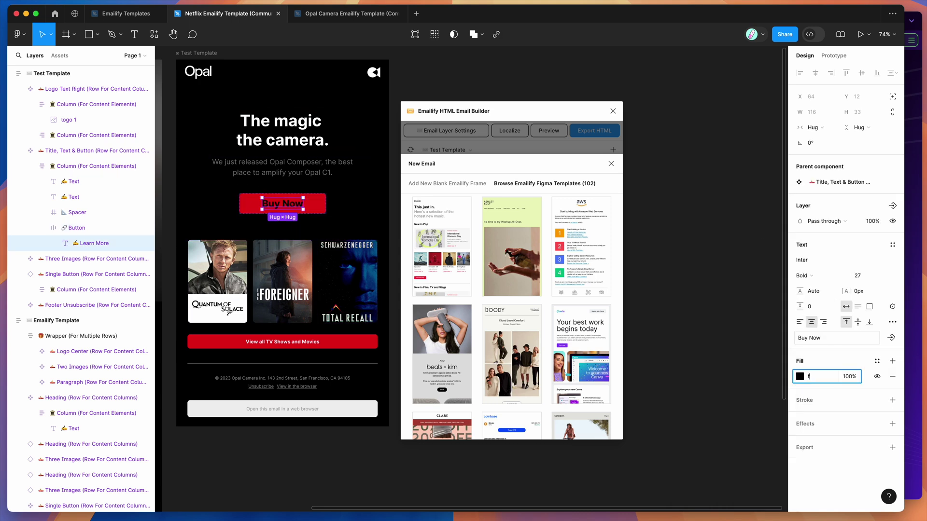
type("ff")
key("Return")
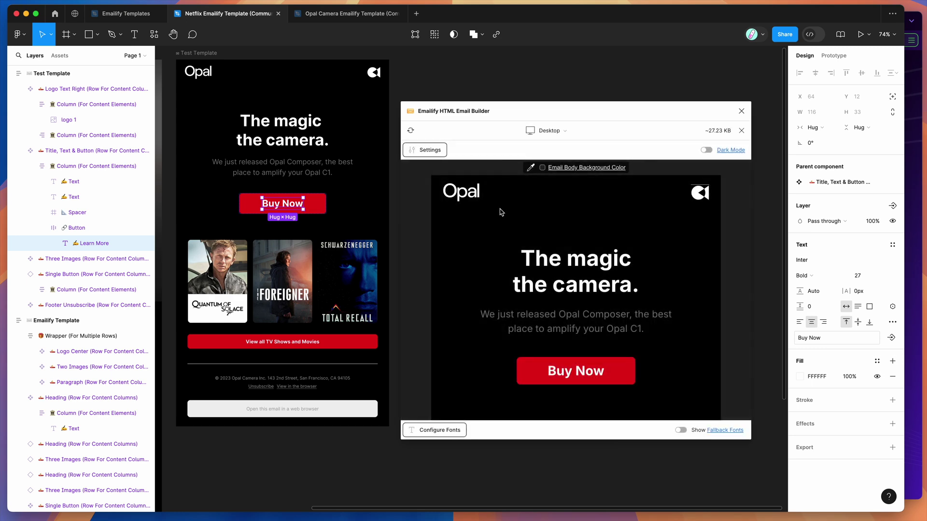
left_click_drag(566, 283, 671, 384)
left_click(672, 384)
scroll(671, 384, "down", 10)
scroll(671, 384, "up", 15)
double_click(461, 190)
left_click(526, 207)
scroll(338, 159, "up", 5)
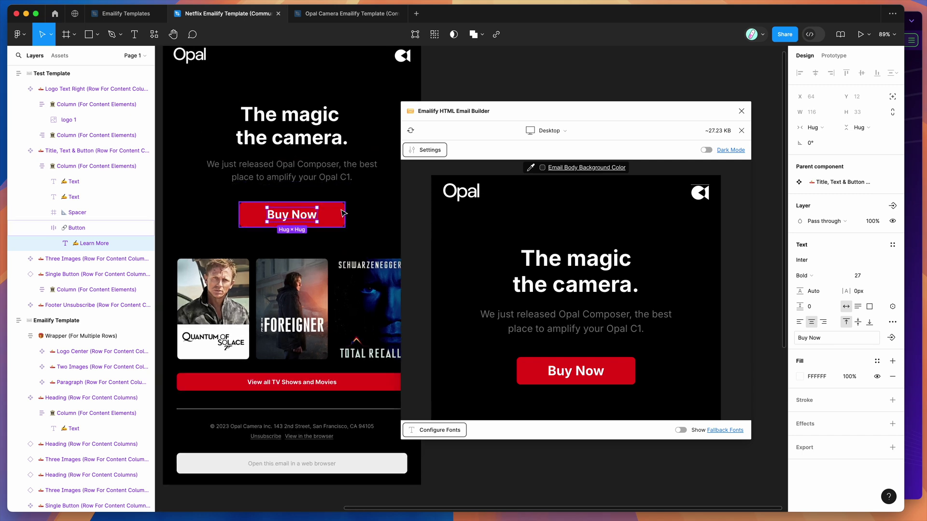
scroll(346, 172, "up", 1)
left_click(326, 146)
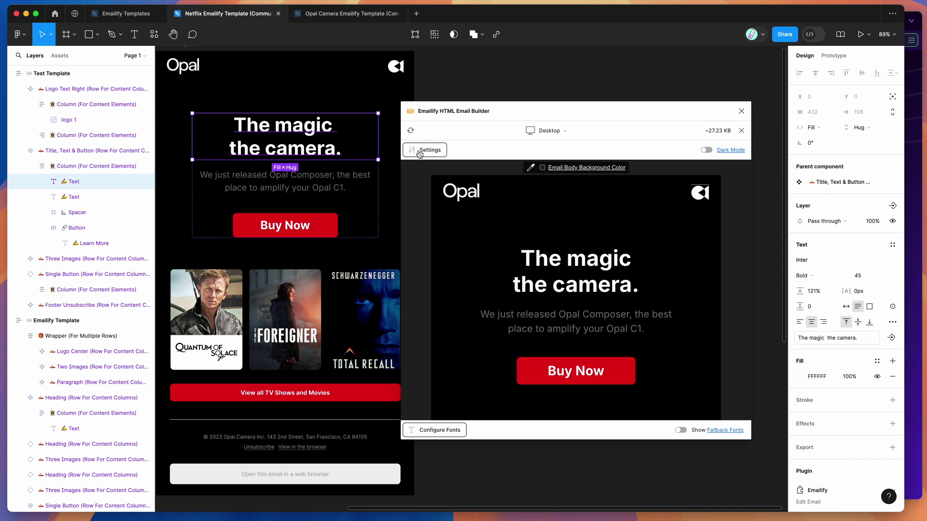
- Enable the heading's Mobile Font Size override at 14 px and preview the email
left_click(741, 131)
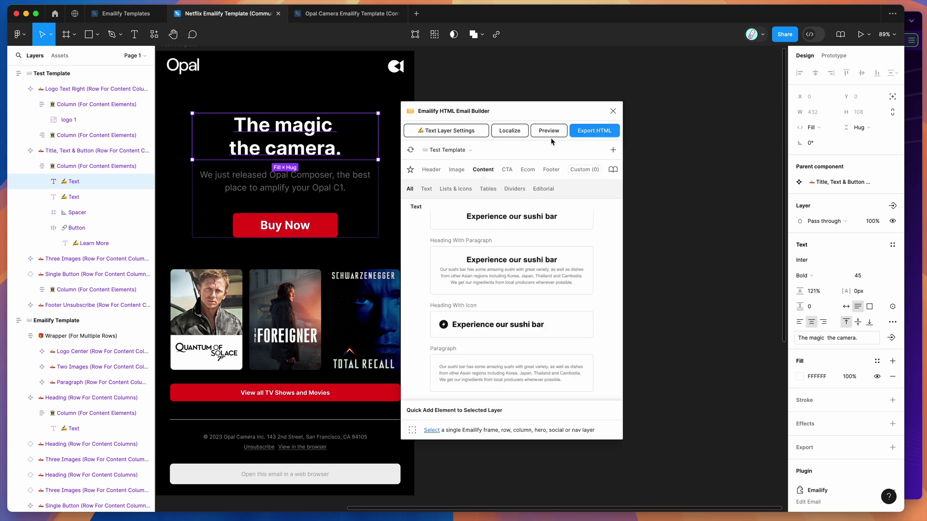
left_click(455, 133)
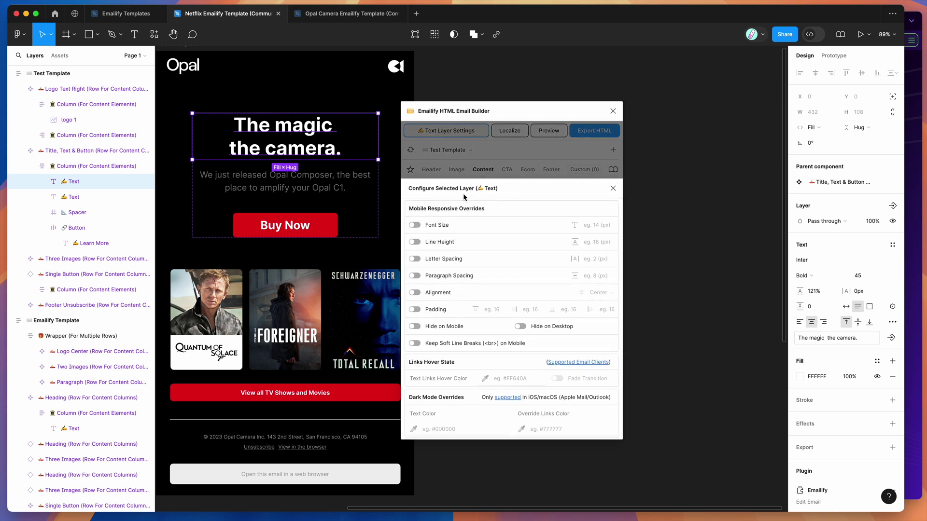
left_click(414, 225)
left_click(415, 225)
scroll(386, 215, "down", 2)
scroll(388, 216, "up", 2)
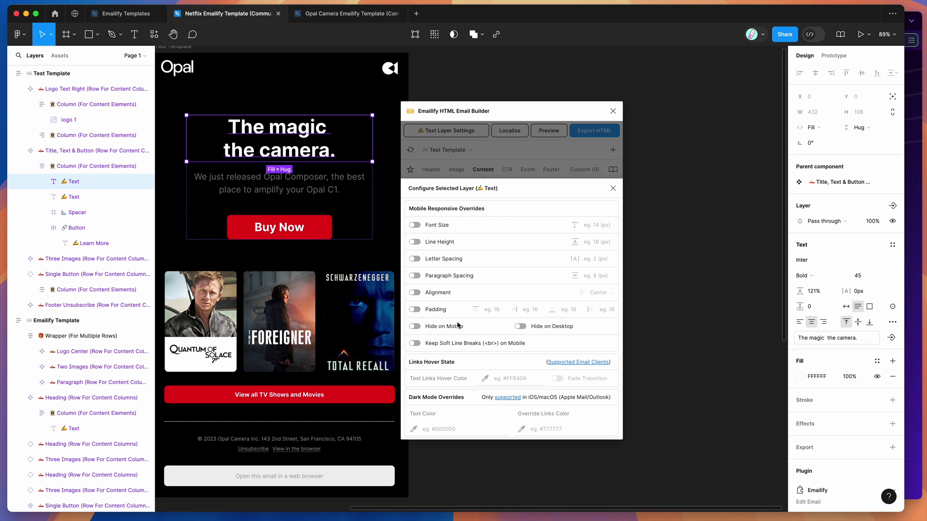
left_click(436, 227)
left_click(591, 225)
type("1")
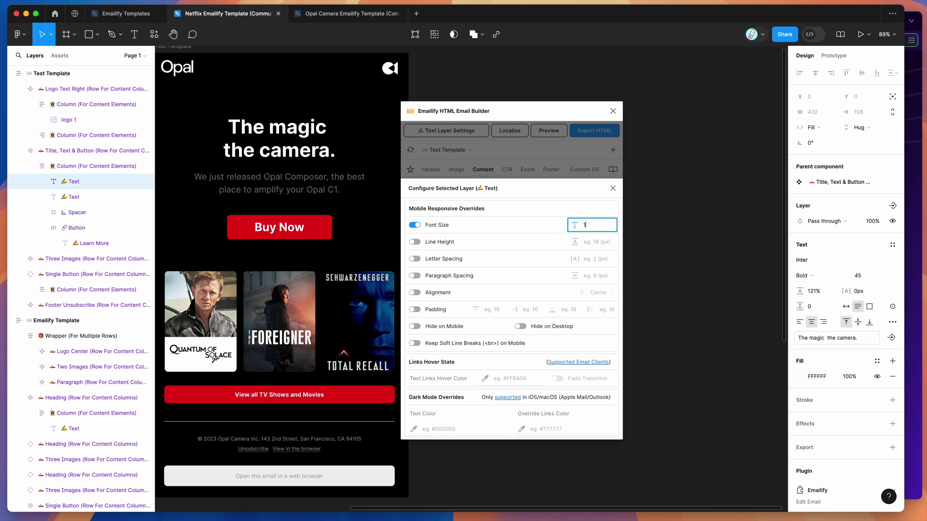
type("4")
left_click(544, 133)
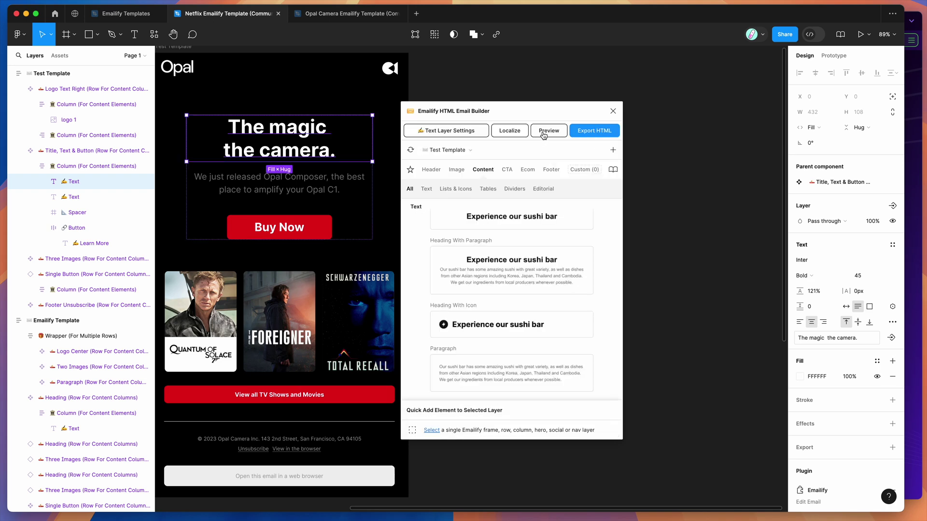
- Preview the Opal email at the iPhone 13 Mini mobile size
left_click_drag(521, 241, 627, 292)
left_click(627, 293)
left_click(555, 134)
scroll(551, 192, "down", 3)
left_click(555, 197)
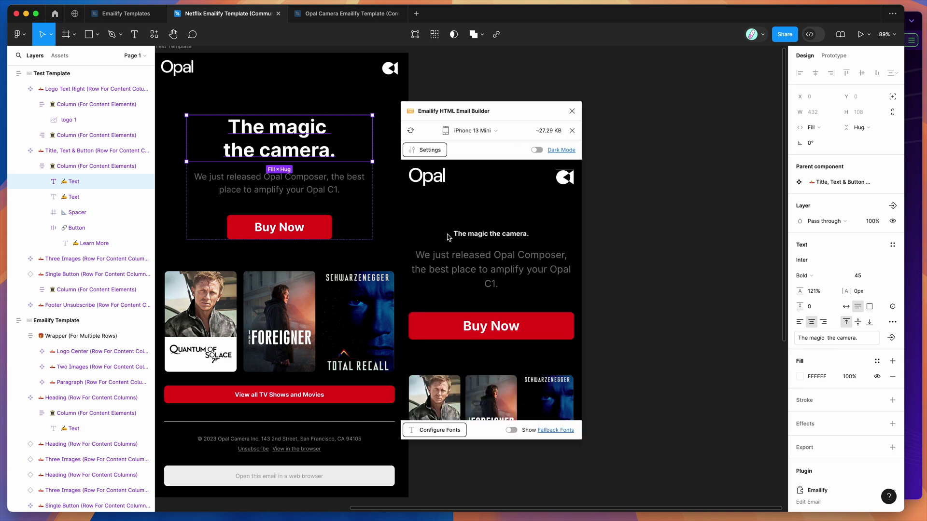
- Select the heading text in the title block, check its layer settings, and reload the preview
left_click(596, 239)
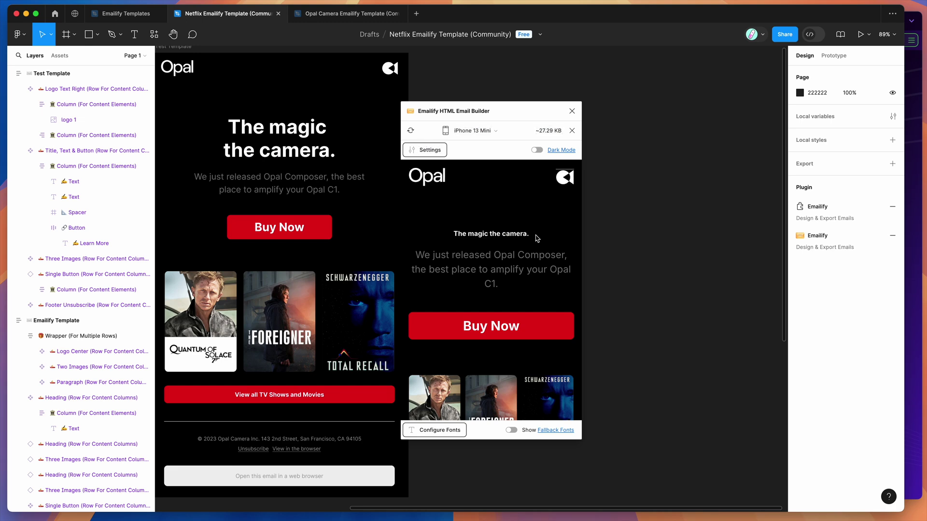
left_click(283, 151)
double_click(285, 151)
left_click(437, 151)
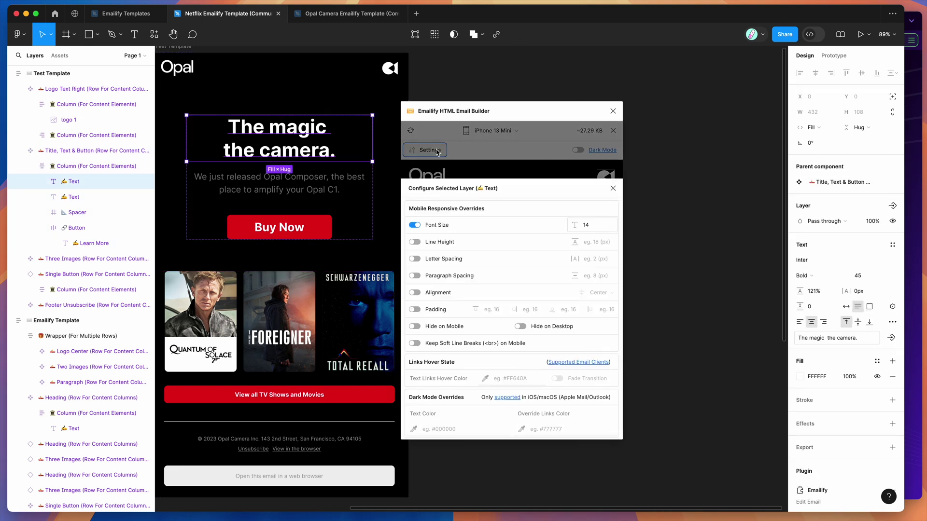
left_click(515, 160)
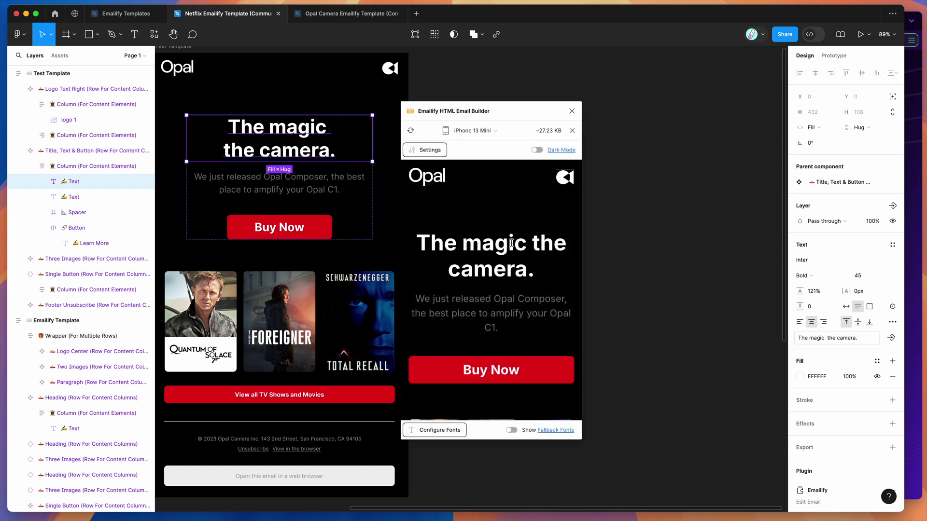
- Close the mobile and desktop previews and bring up the HTML export options
left_click(572, 130)
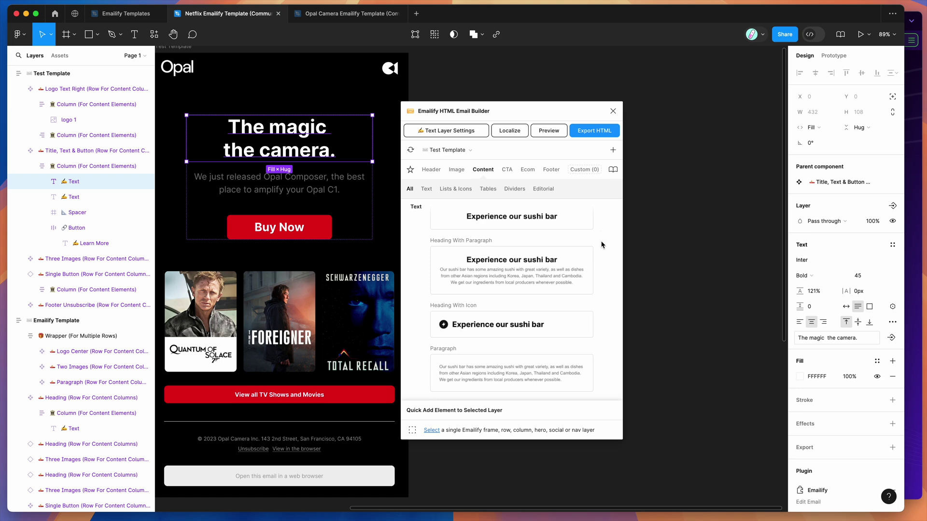
left_click(549, 131)
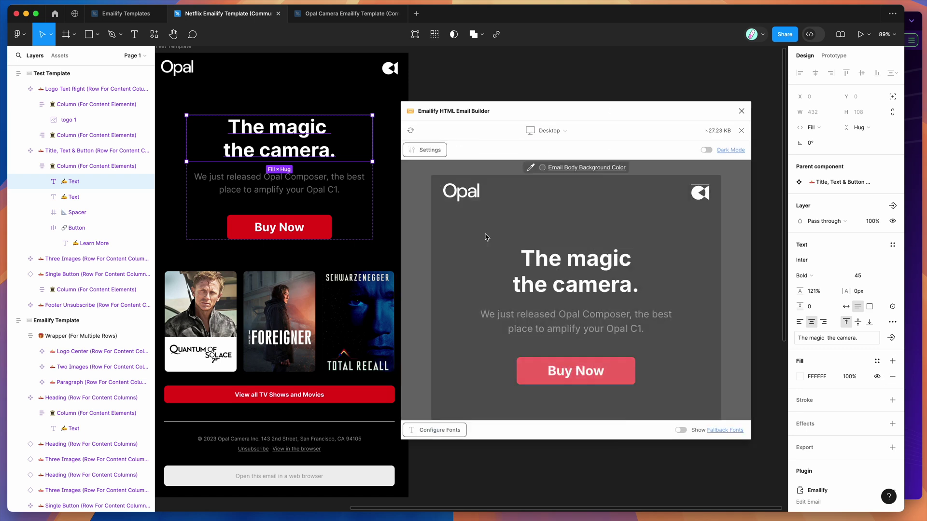
left_click_drag(536, 263, 623, 289)
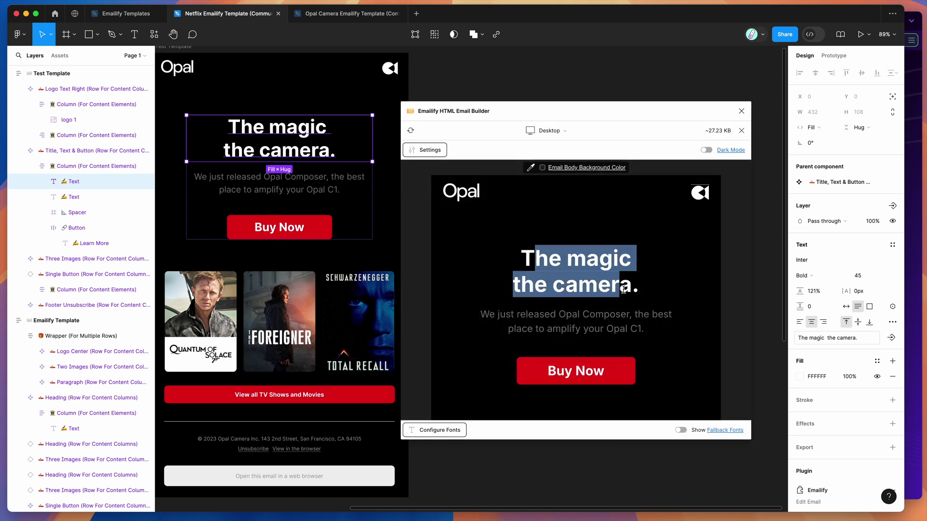
left_click(741, 131)
scroll(602, 242, "up", 2)
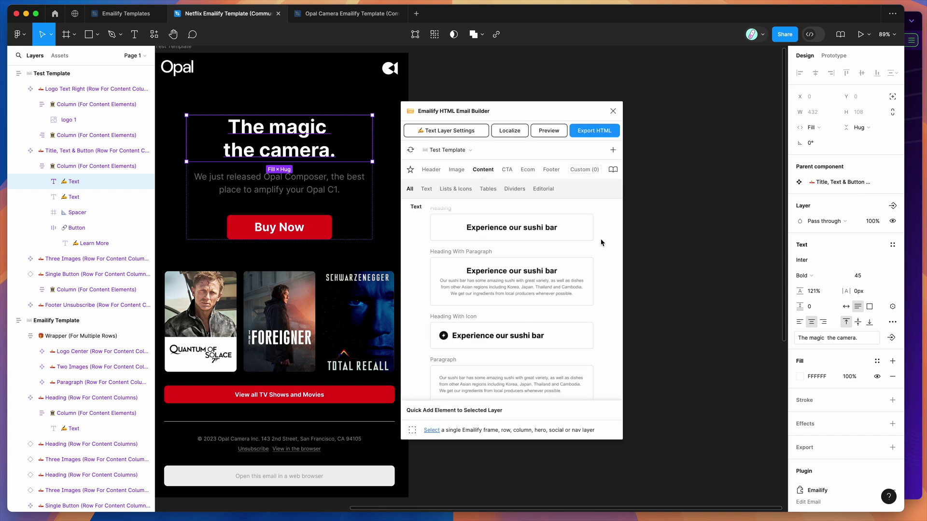
left_click(584, 136)
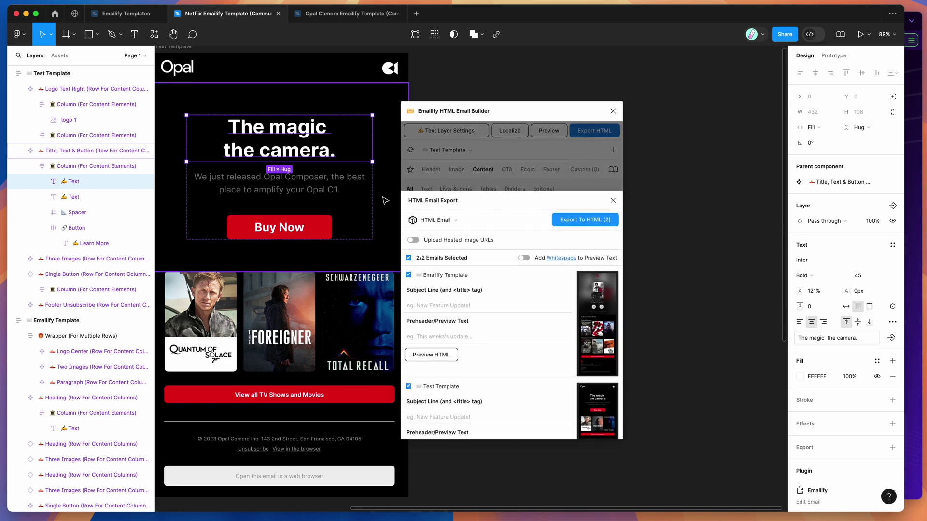
- Select both the Emailify Template and Test Template frames for export
scroll(321, 97, "down", 5)
left_click(322, 97)
scroll(322, 96, "left", 5)
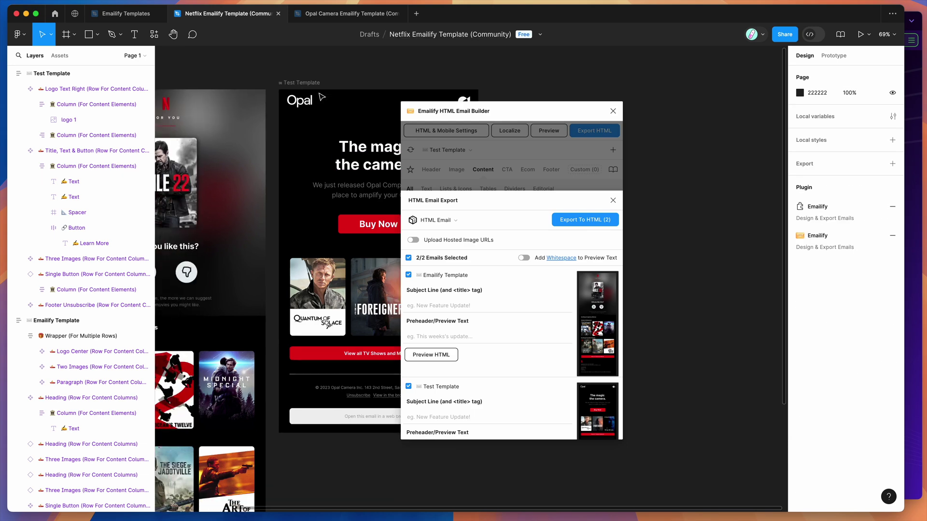
scroll(233, 97, "down", 4)
left_click(233, 97)
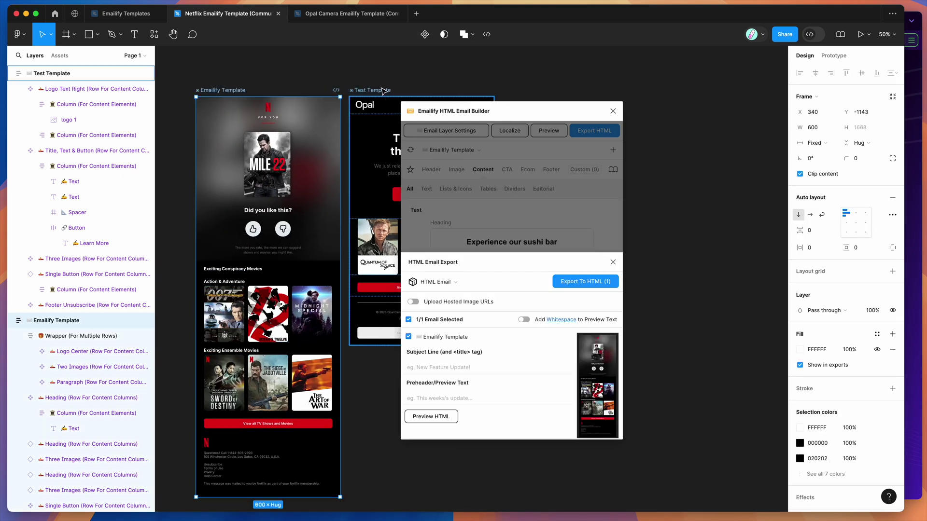
left_click(379, 91, "shift")
- Review the subject line and preheader export fields for both templates
scroll(544, 340, "down", 2)
scroll(477, 305, "up", 2)
left_click(452, 307)
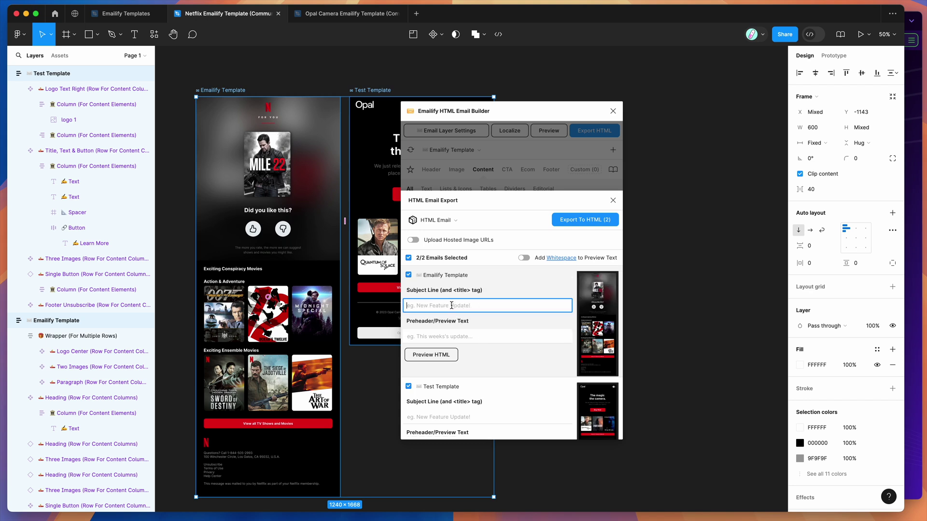
scroll(452, 307, "down", 1)
left_click(451, 298)
key("Tab")
left_click(454, 408)
scroll(483, 350, "up", 1)
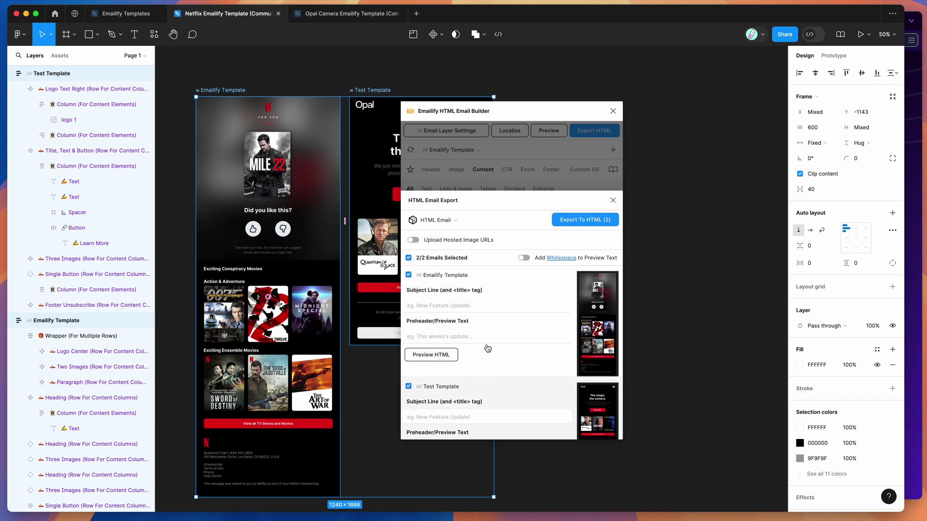
- Try MailChimp (API) as the export target
left_click(445, 221)
scroll(449, 280, "down", 3)
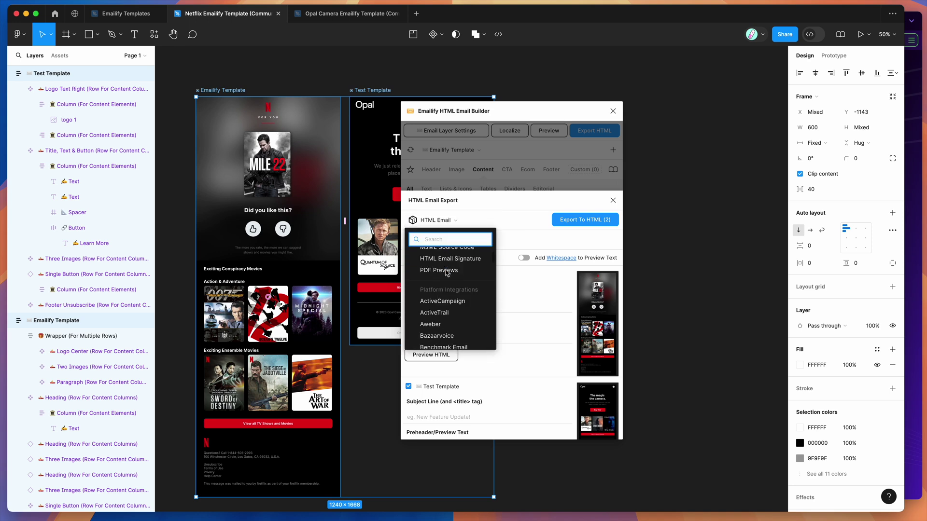
scroll(450, 283, "down", 5)
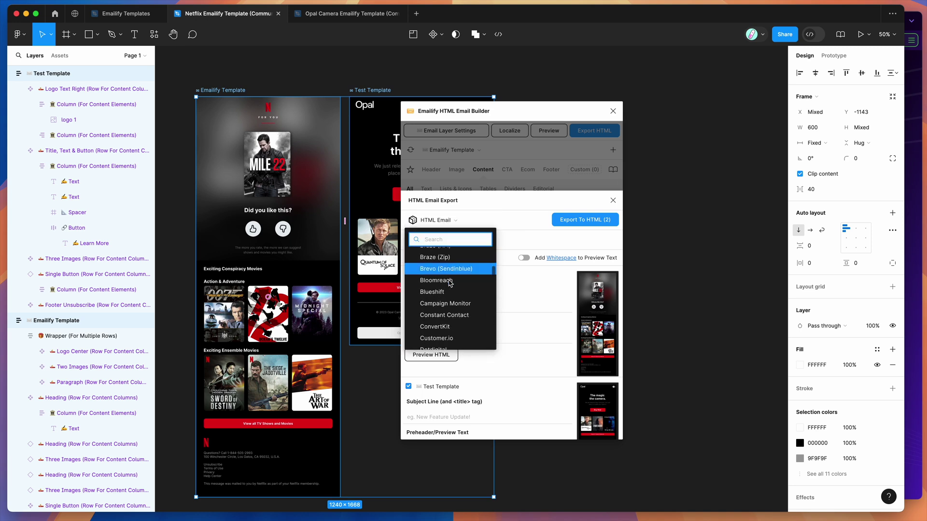
scroll(450, 283, "down", 3)
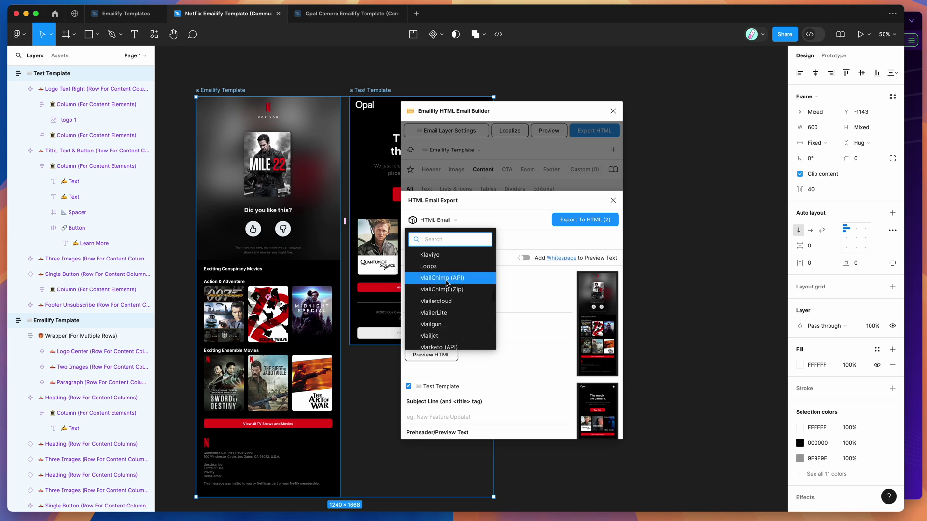
left_click(453, 283)
left_click(495, 236)
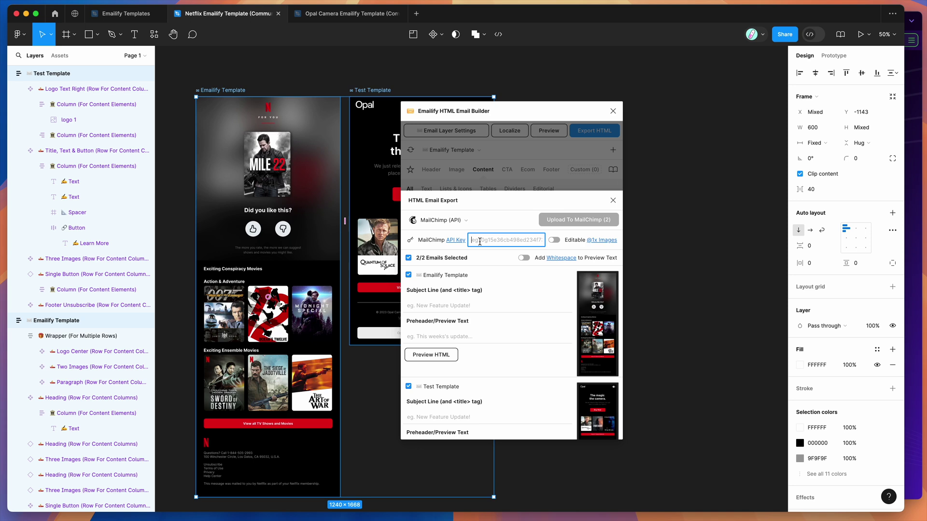
- Switch the format to Klaviyo, then back to HTML Email, and export both emails
left_click(463, 222)
scroll(456, 232, "up", 3)
left_click(454, 230)
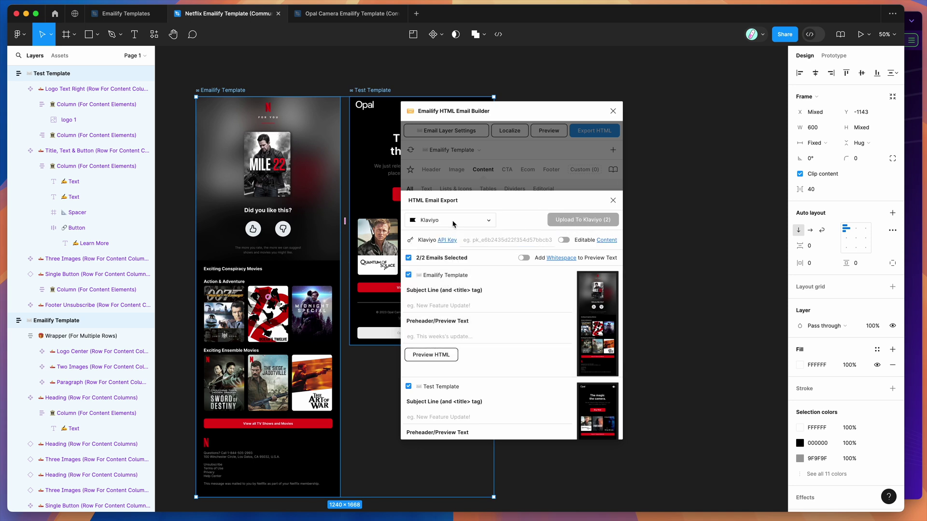
left_click(453, 224)
scroll(453, 318, "up", 3)
scroll(454, 318, "up", 5)
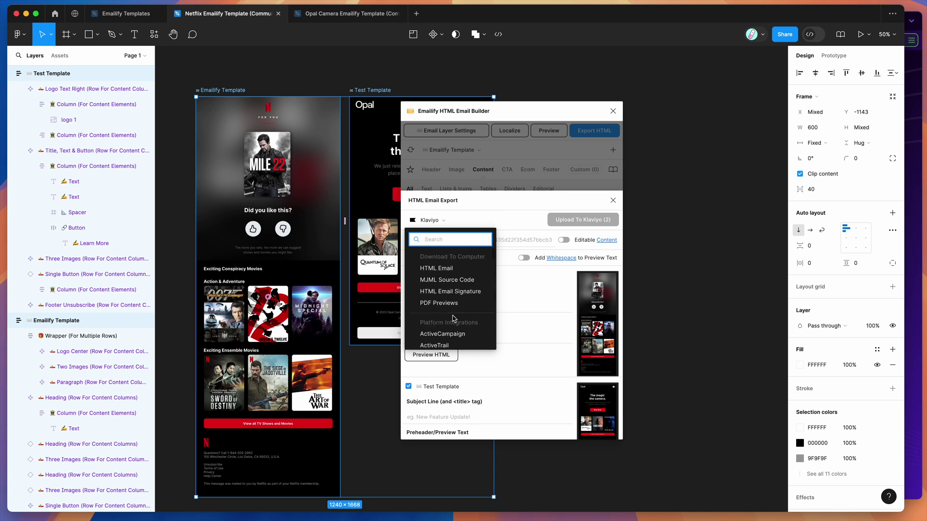
left_click(427, 271)
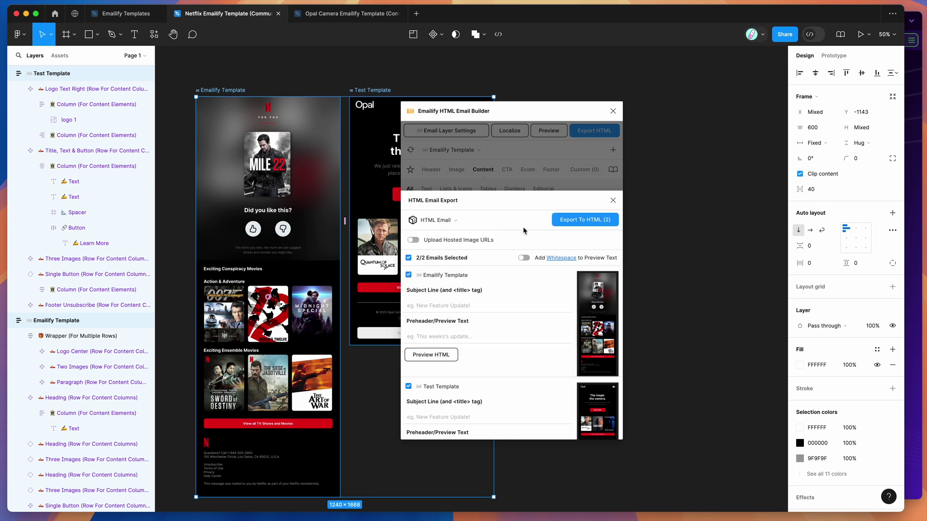
left_click(578, 222)
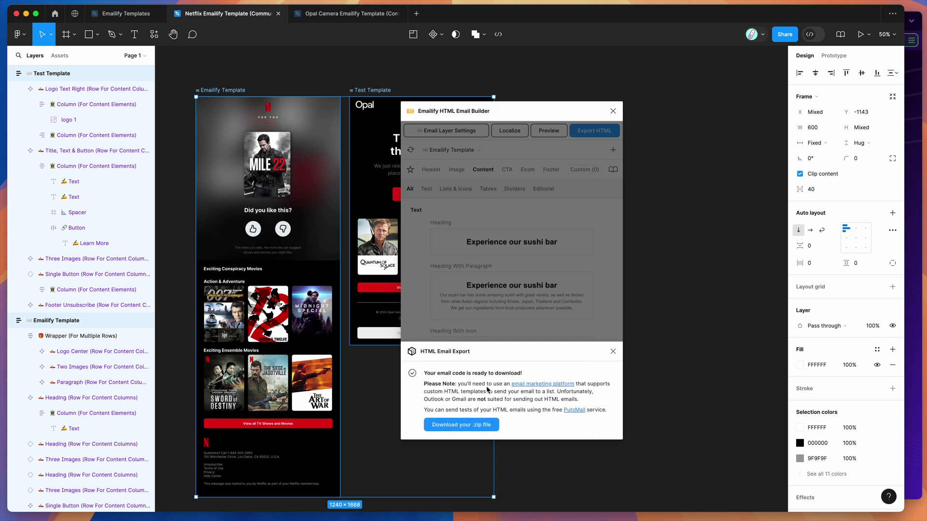
- Download and save the exported .zip file, then open the exported email folder
left_click(458, 427)
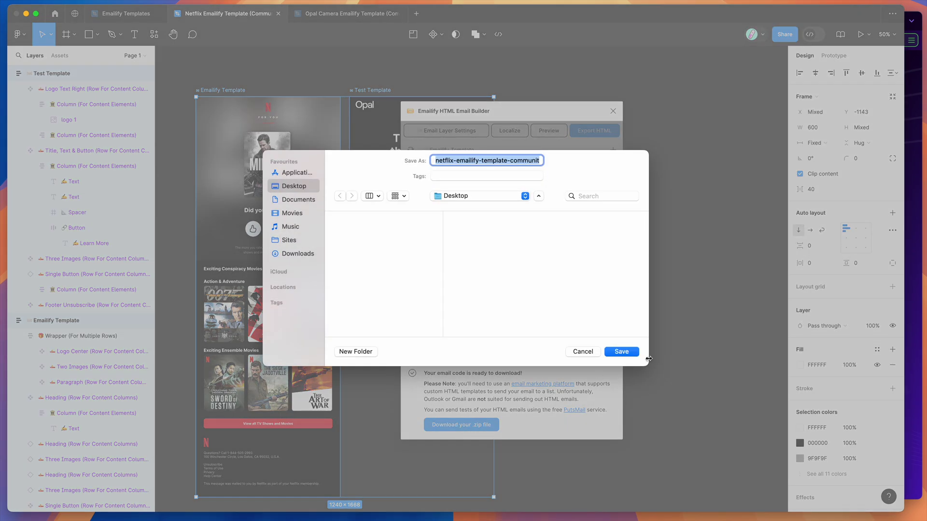
left_click(634, 353)
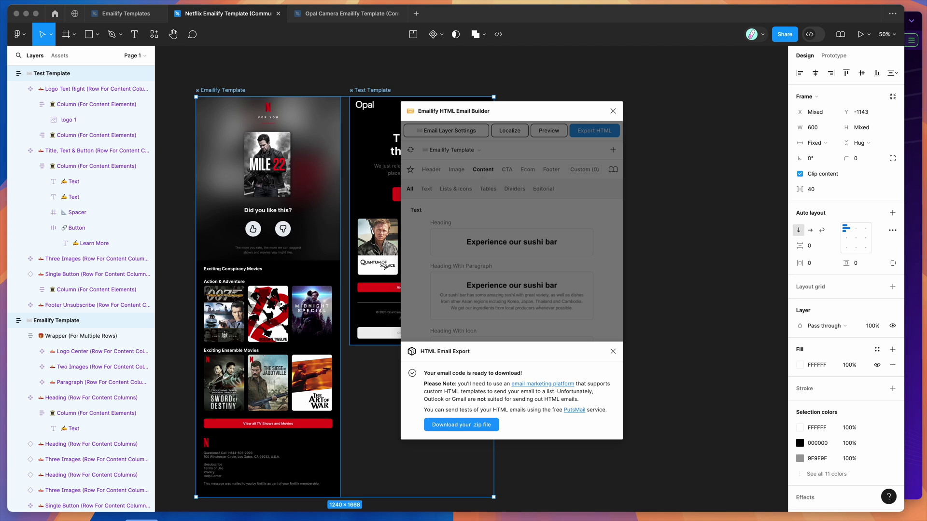
double_click(273, 290)
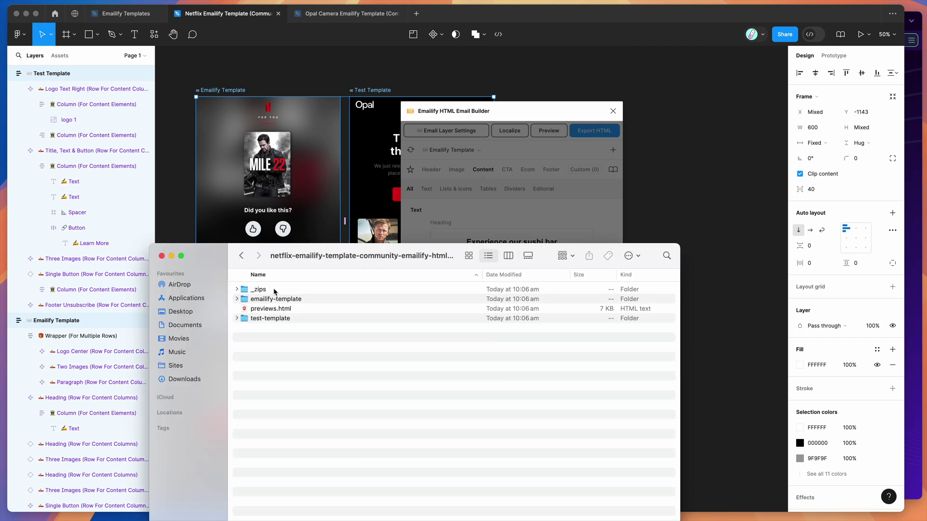
- Expand emailify-template and test-template, inspect their index.html files, and open previews.html
left_click(251, 309)
left_click(236, 300)
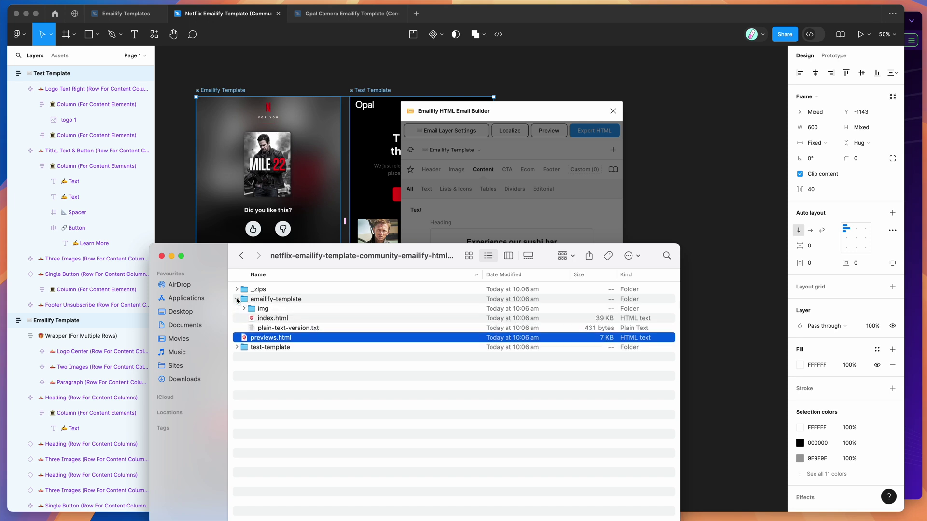
left_click(237, 347)
left_click(272, 368)
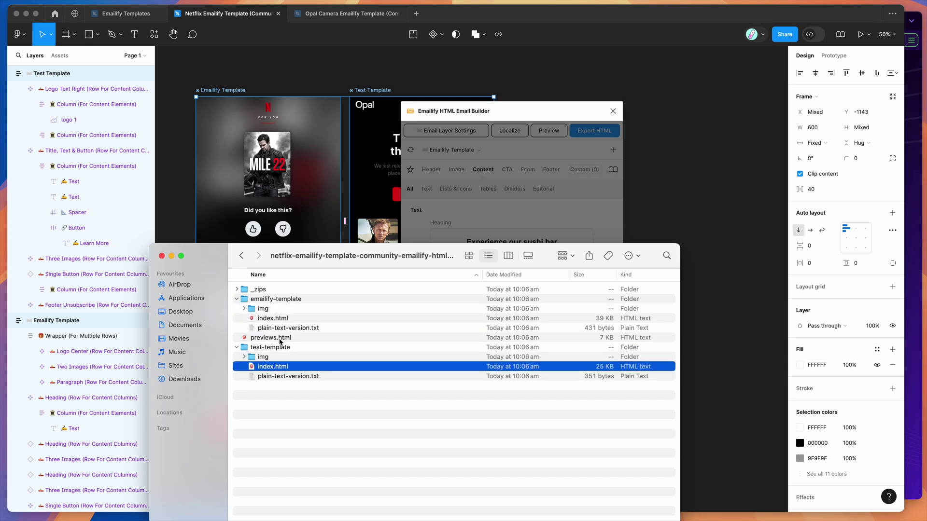
left_click(274, 318)
left_click(268, 300)
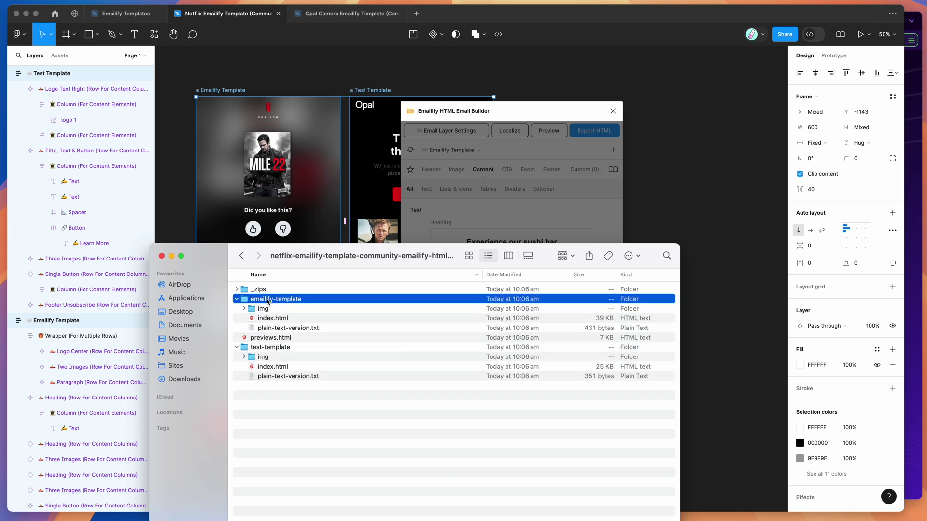
left_click(272, 347)
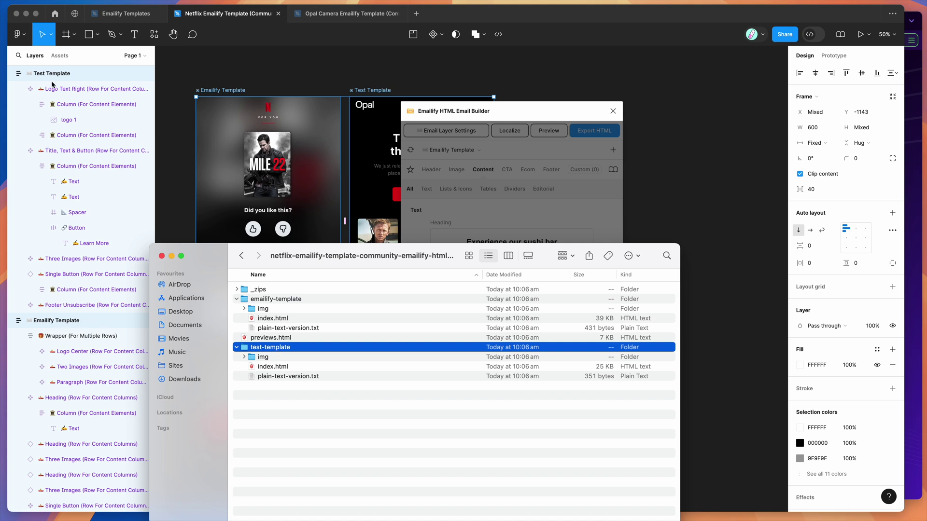
left_click(258, 339)
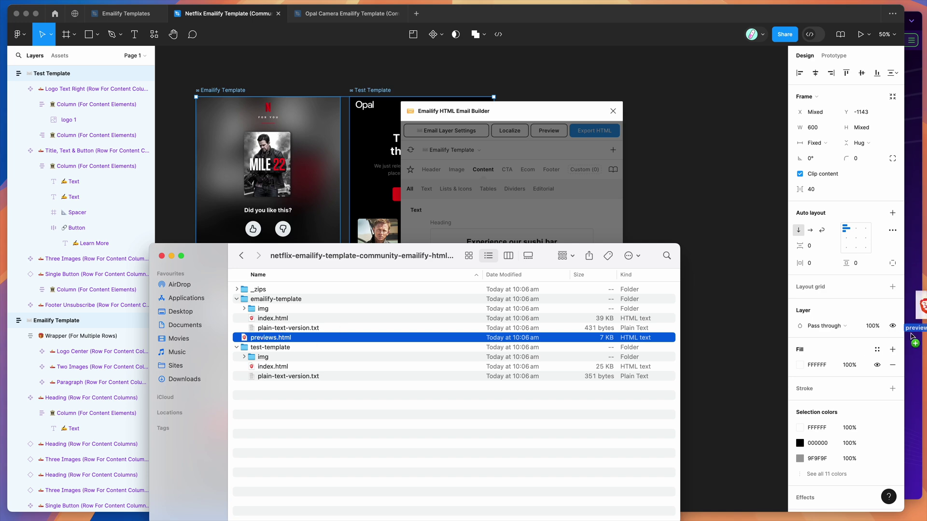
key("super+o")
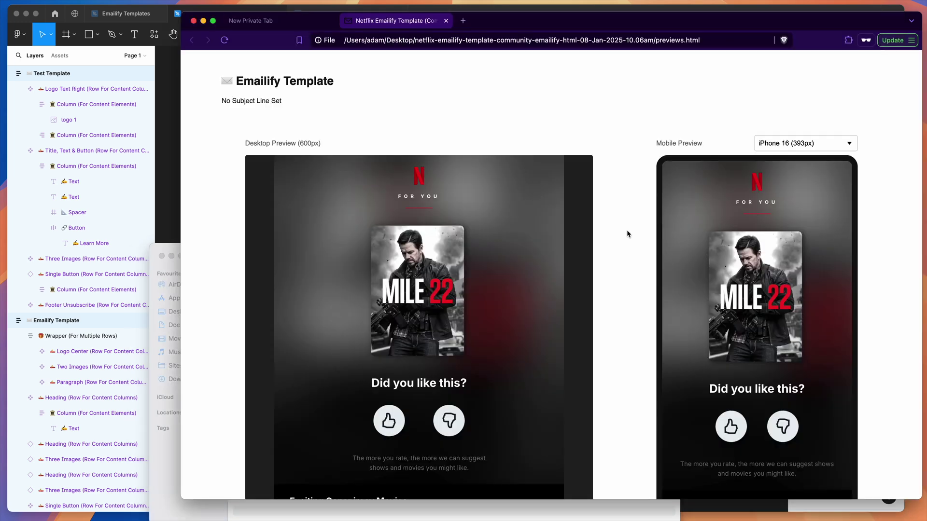
- Scroll through the Desktop (600px) previews of both exported emails
scroll(622, 241, "down", 1)
scroll(615, 241, "up", 1)
left_click_drag(254, 144, 309, 146)
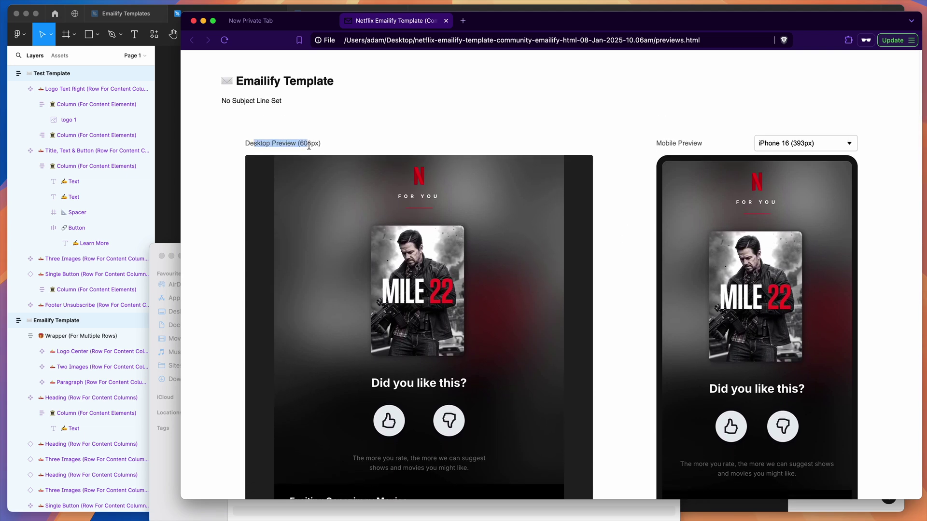
scroll(209, 185, "down", 20)
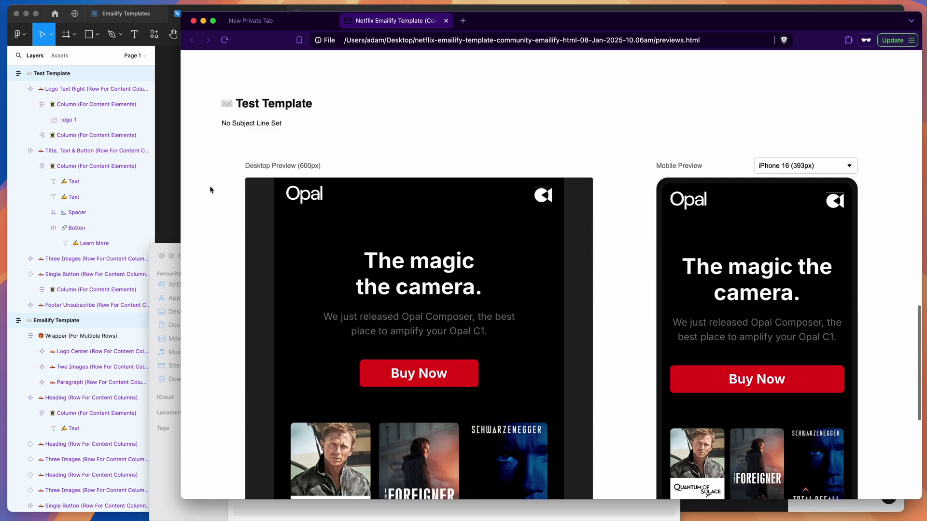
left_click_drag(393, 206, 478, 244)
left_click(451, 245)
scroll(483, 314, "down", 5)
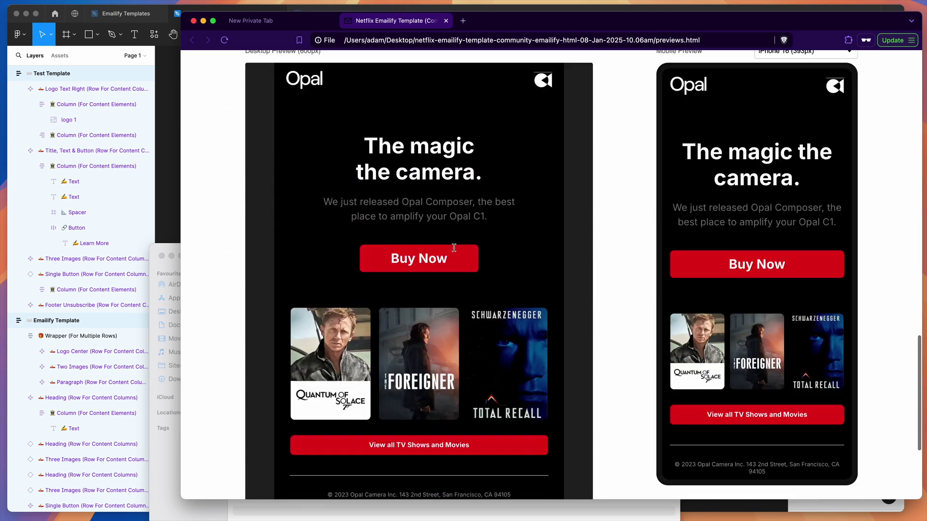
left_click_drag(509, 360, 316, 334)
left_click(316, 335)
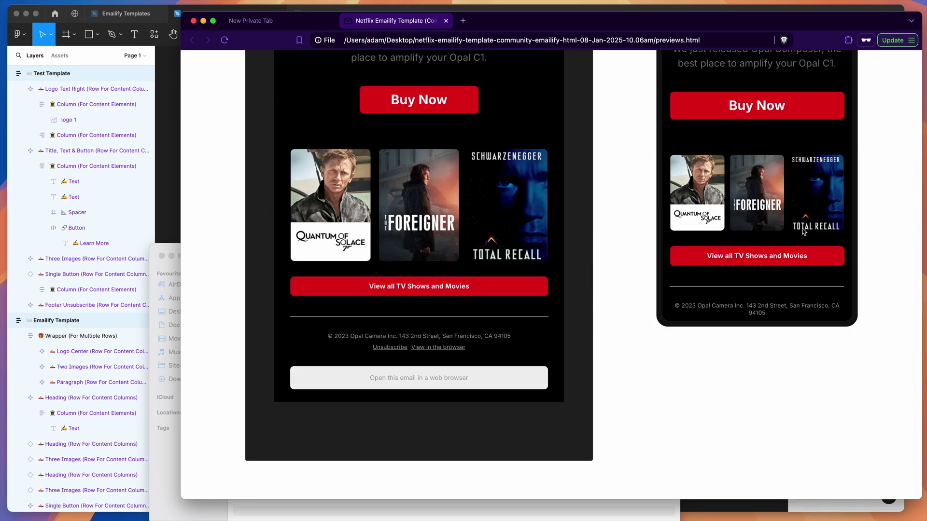
scroll(803, 228, "up", 4)
scroll(803, 228, "up", 4)
- Switch the mobile preview size to iPhone 12 Mini, then iPhone SE
left_click(804, 223)
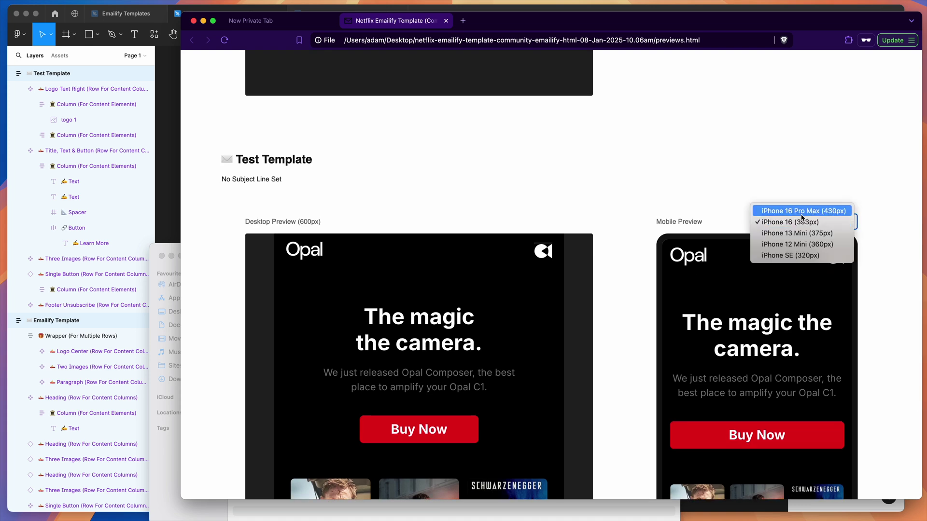
left_click(800, 243)
scroll(685, 290, "down", 1)
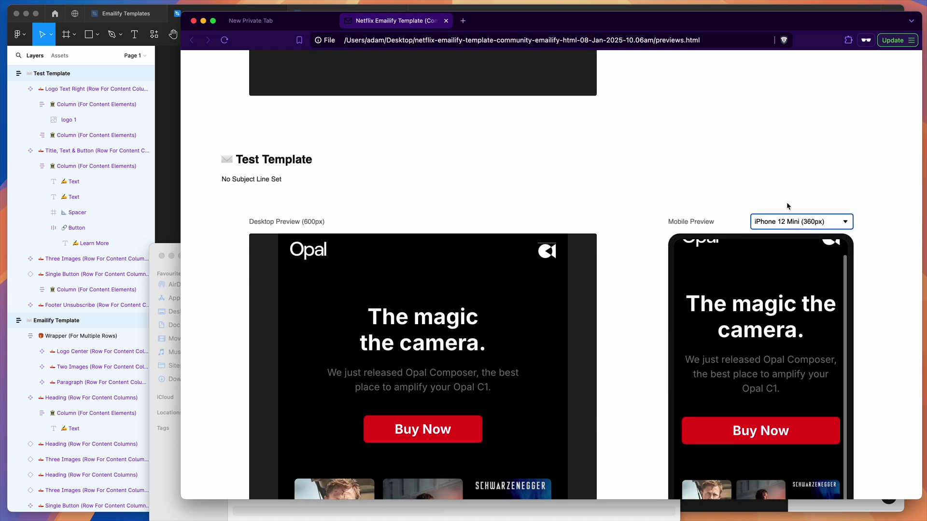
left_click(788, 218)
left_click(787, 233)
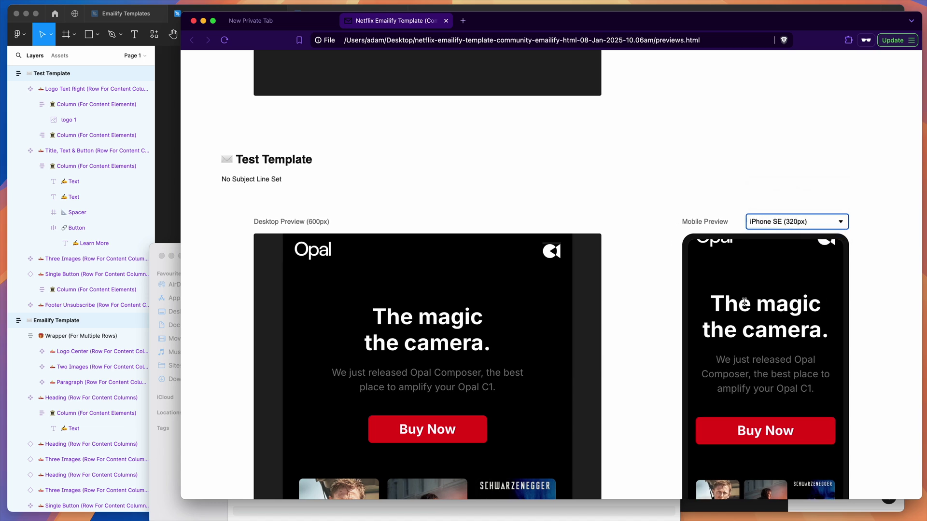
scroll(744, 301, "up", 10)
scroll(743, 302, "up", 5)
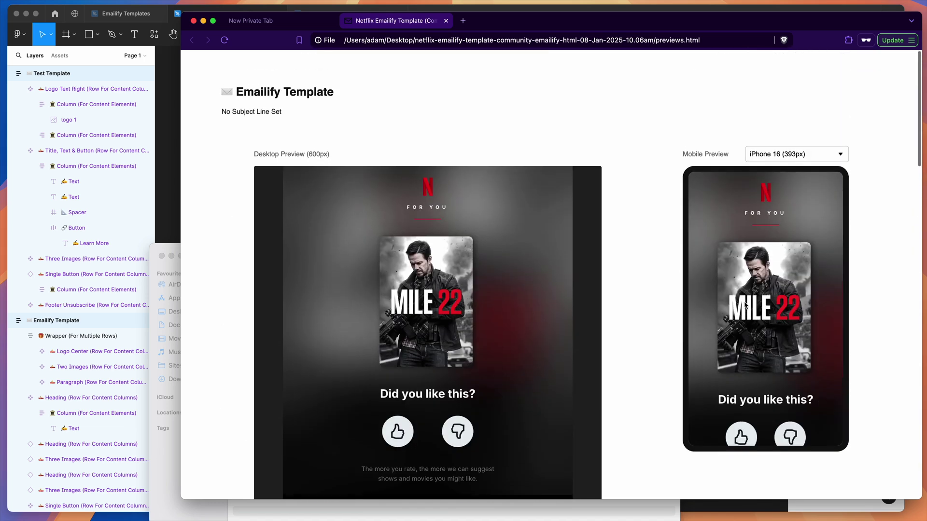
- Set the mobile preview to the iPhone 13 Mini (375px) width
left_click(794, 143)
left_click(777, 155)
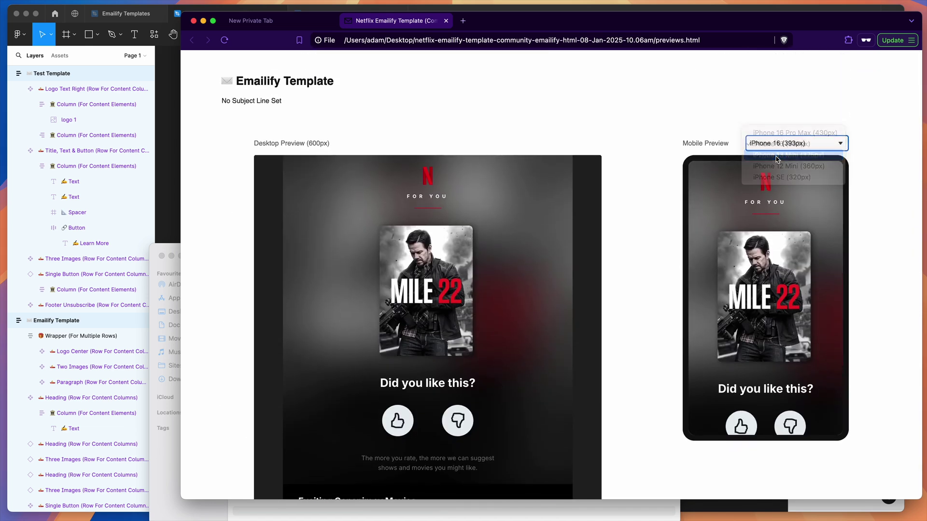
scroll(700, 202, "down", 2)
left_click_drag(698, 183, 778, 353)
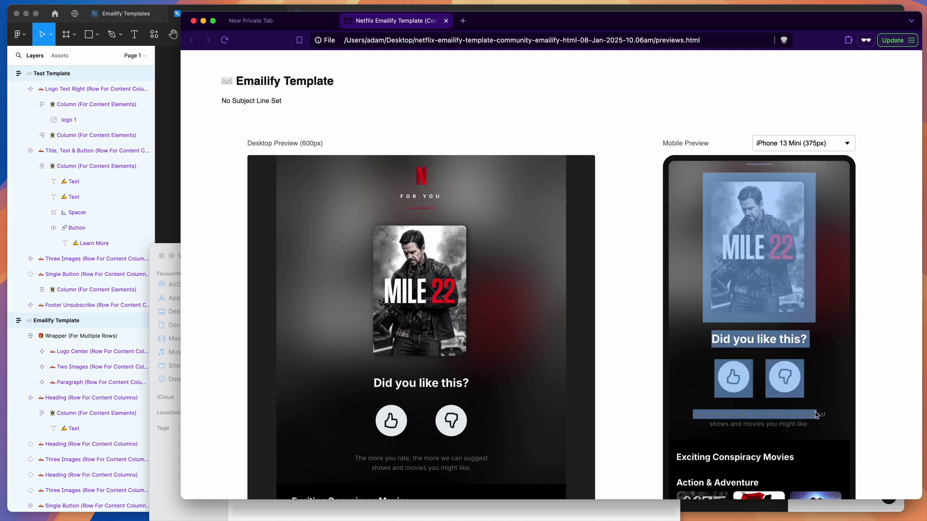
left_click(787, 416)
left_click(174, 479)
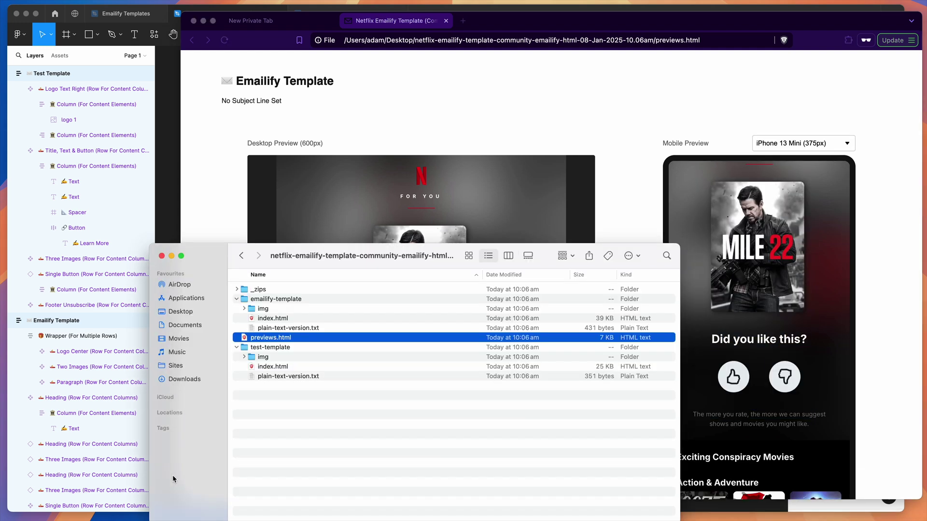
- Drag emailify-template's index.html into Brave to render the Netflix Mile 22 email alone
left_click(285, 320)
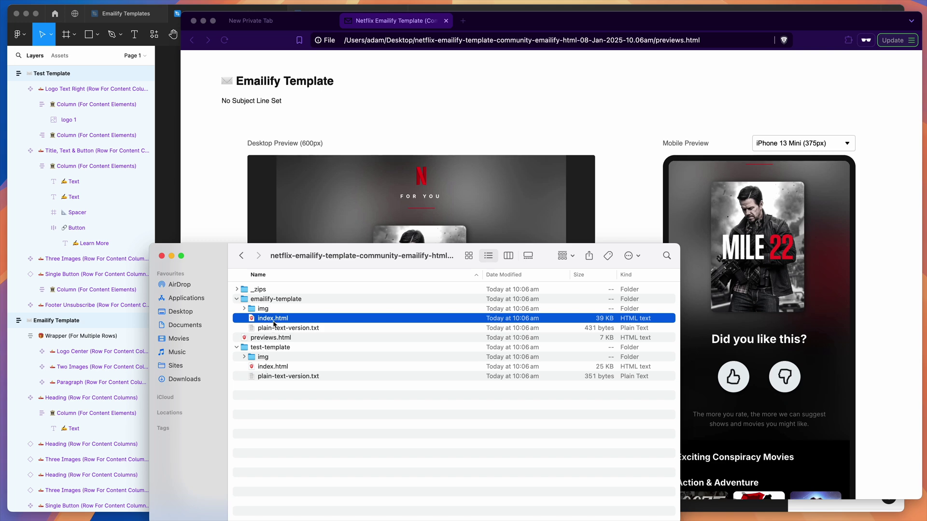
left_click_drag(267, 324, 465, 123)
left_click_drag(358, 102, 665, 385)
left_click(639, 367)
scroll(638, 367, "down", 3)
scroll(639, 366, "down", 4)
scroll(638, 295, "up", 5)
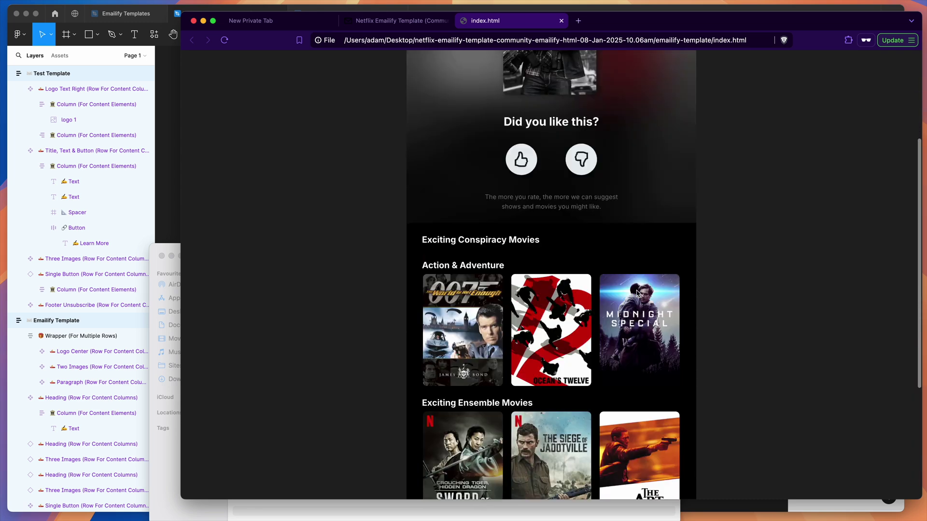
right_click(347, 193)
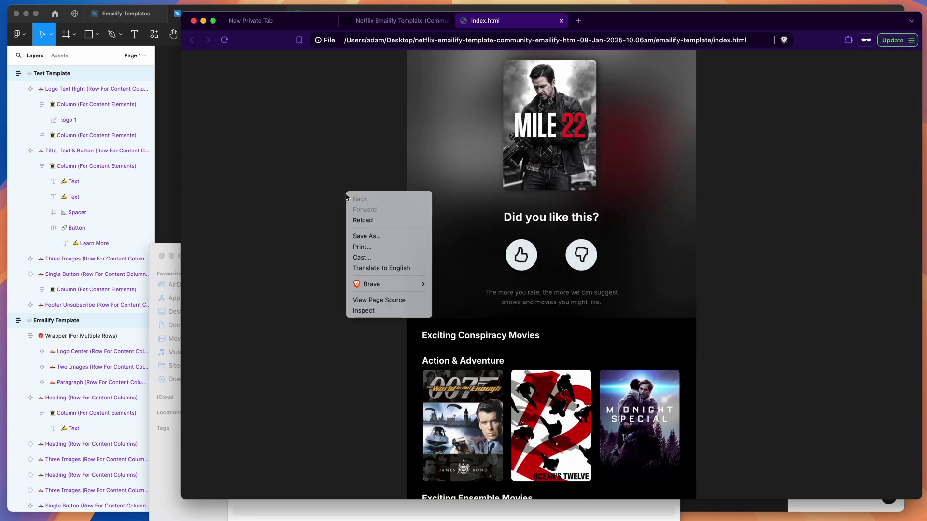
left_click(372, 300)
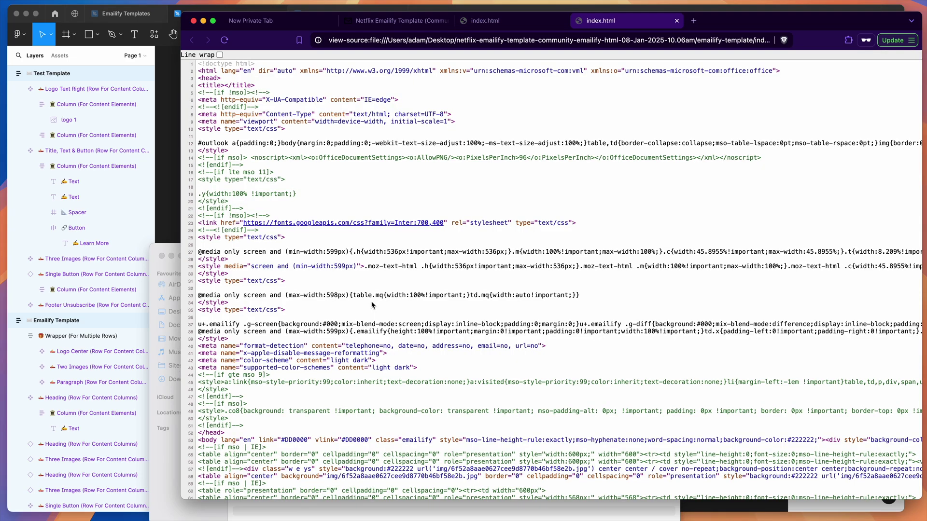
scroll(385, 218, "down", 10)
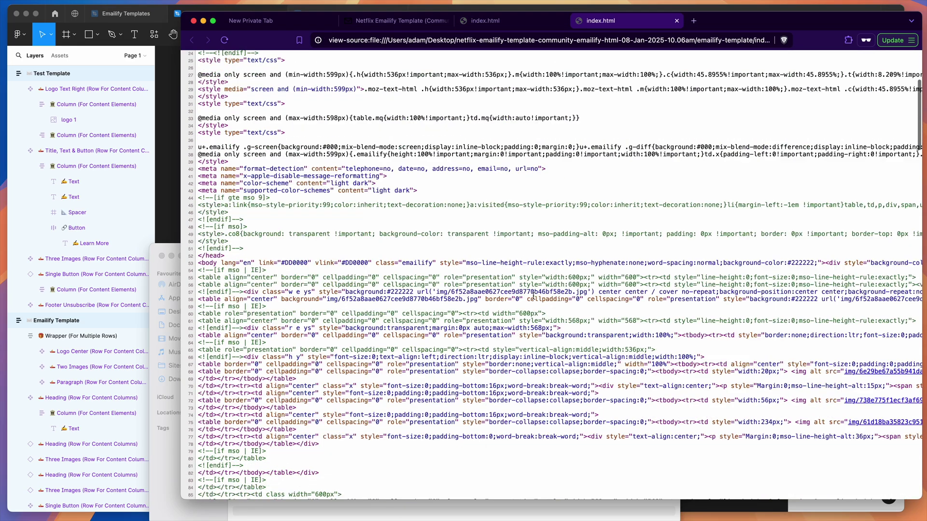
scroll(534, 300, "down", 5)
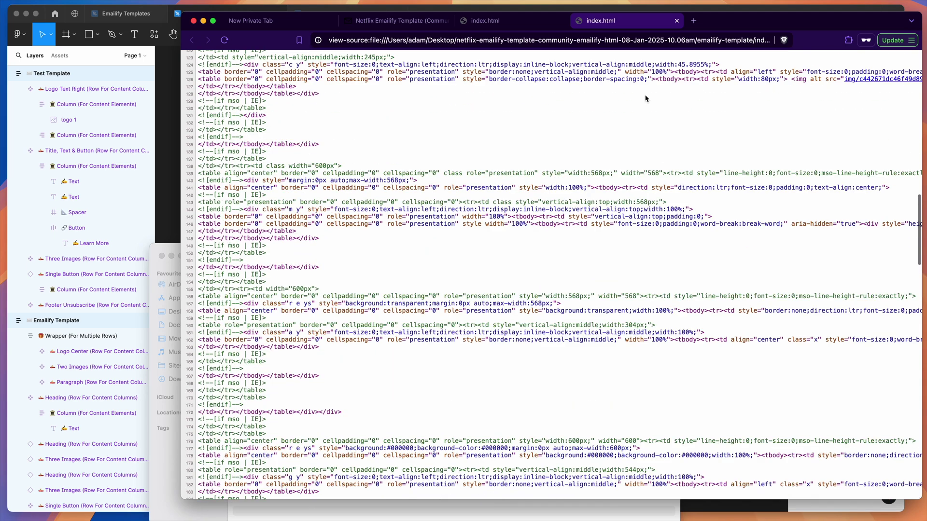
left_click(677, 21)
scroll(772, 246, "up", 3)
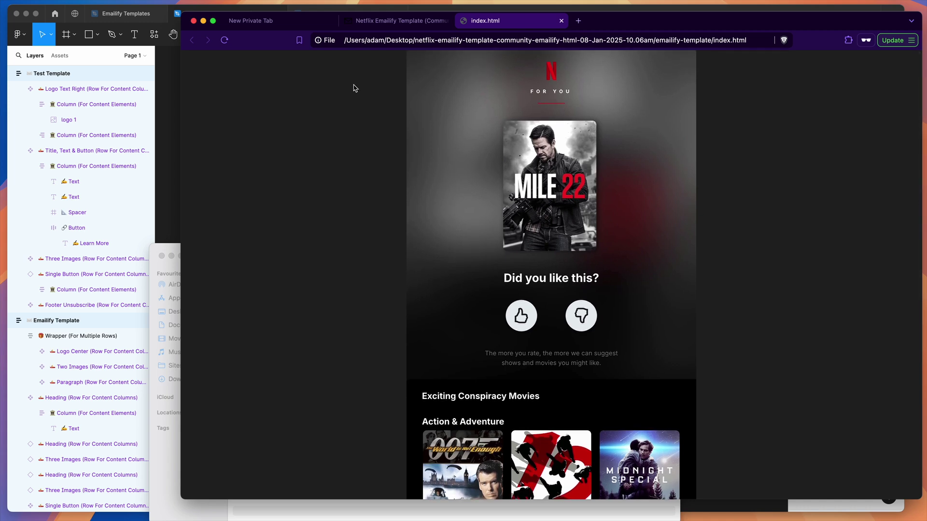
- Scroll the rendered email, return to the previews tab, and hide Brave
scroll(353, 88, "down", 8)
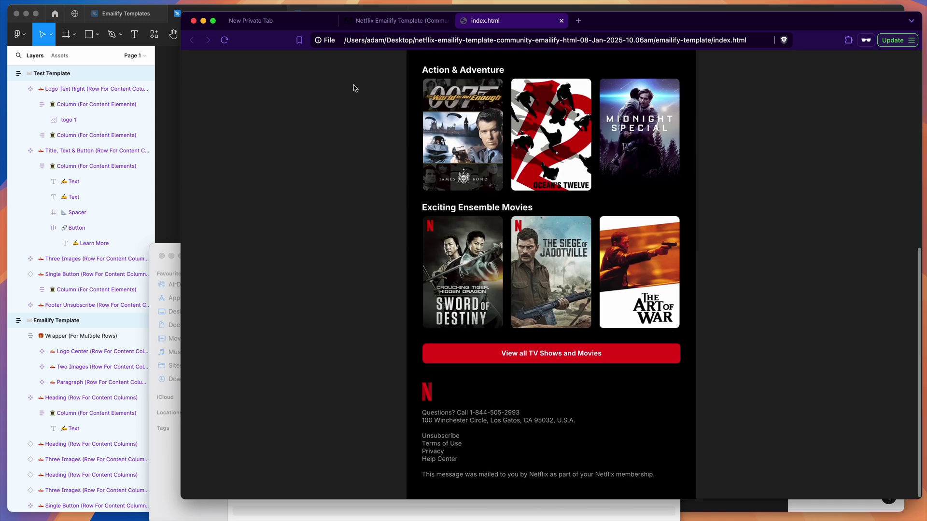
scroll(354, 88, "up", 8)
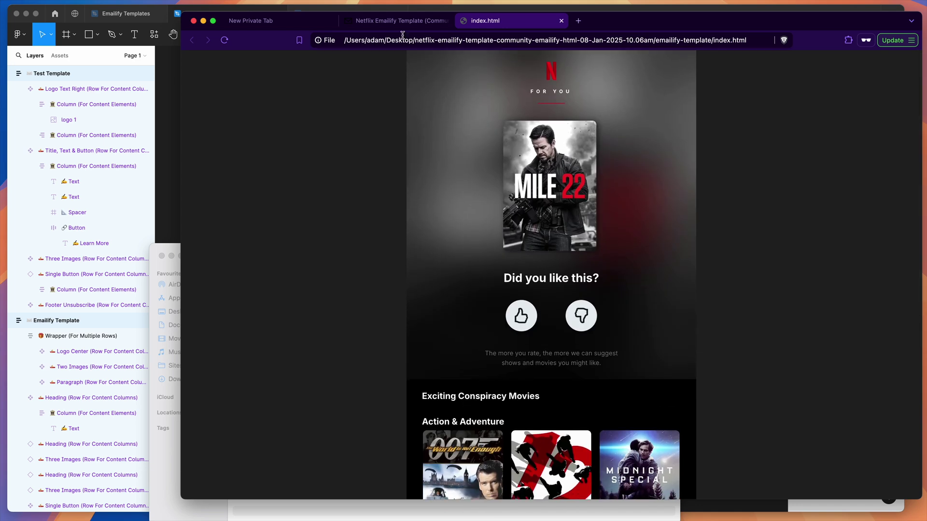
left_click(415, 24)
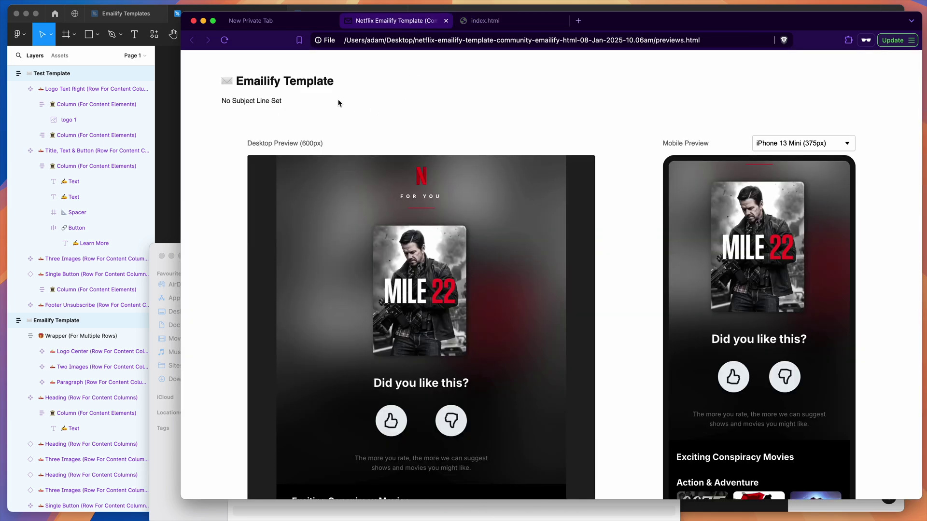
scroll(239, 146, "down", 15)
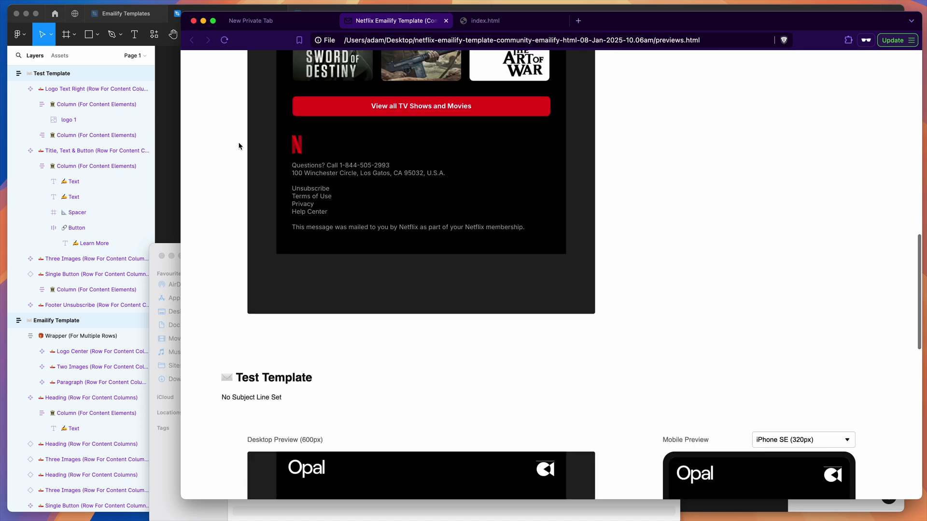
left_click(202, 21)
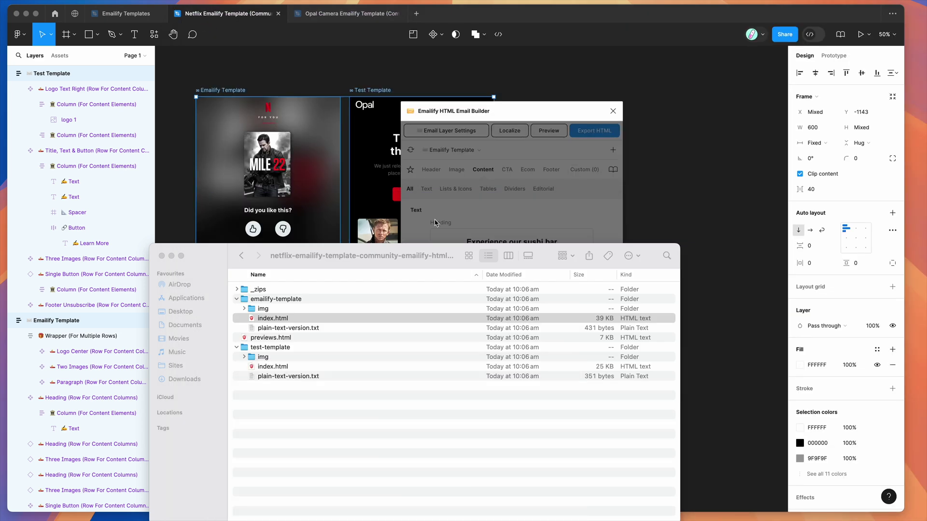
- Dismiss Figma's export-ready notice and open the New Email template library
left_click(443, 220)
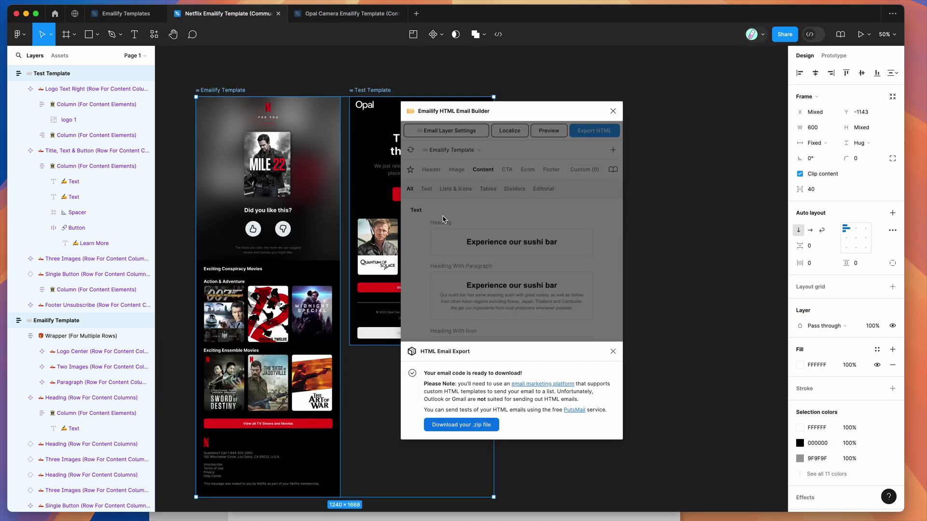
left_click(508, 216)
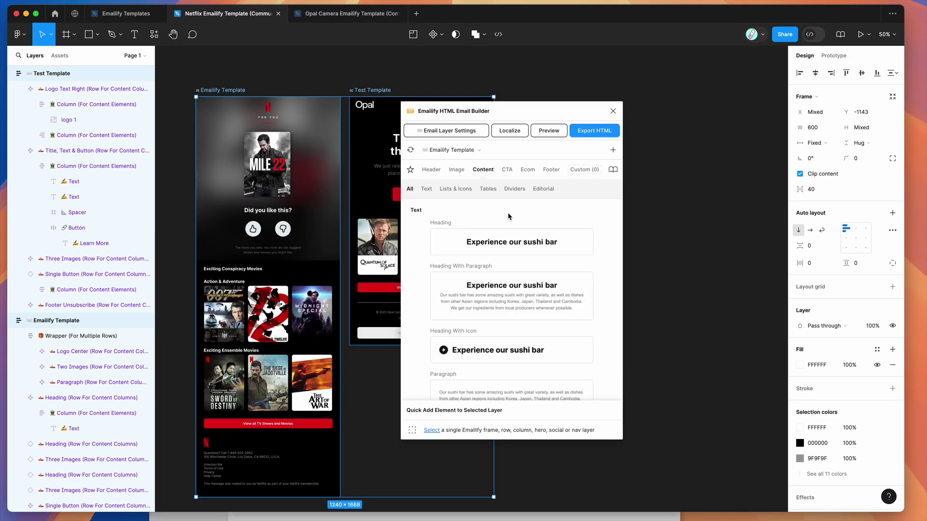
left_click(612, 152)
left_click(545, 334)
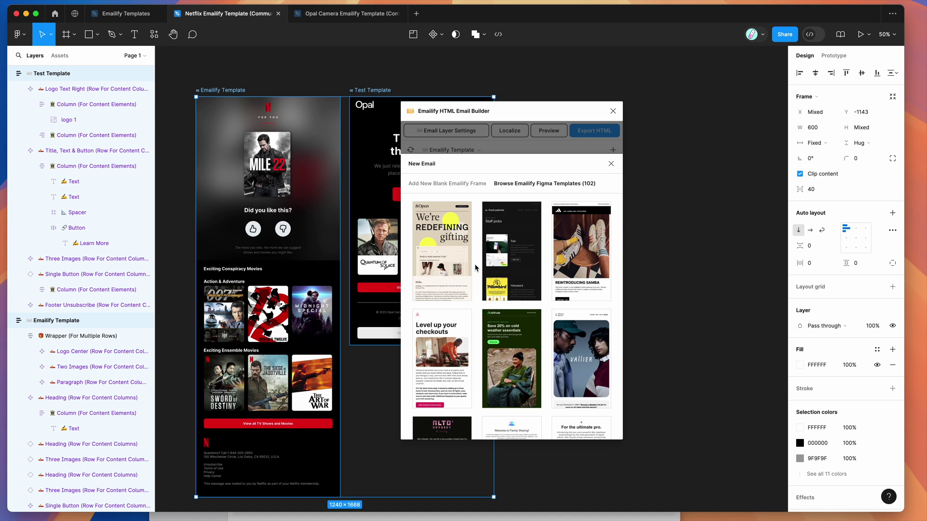
- Scroll down through the 102 Emailify Figma email template thumbnails
scroll(475, 268, "down", 5)
scroll(475, 268, "down", 5)
scroll(476, 268, "down", 2)
scroll(475, 292, "down", 5)
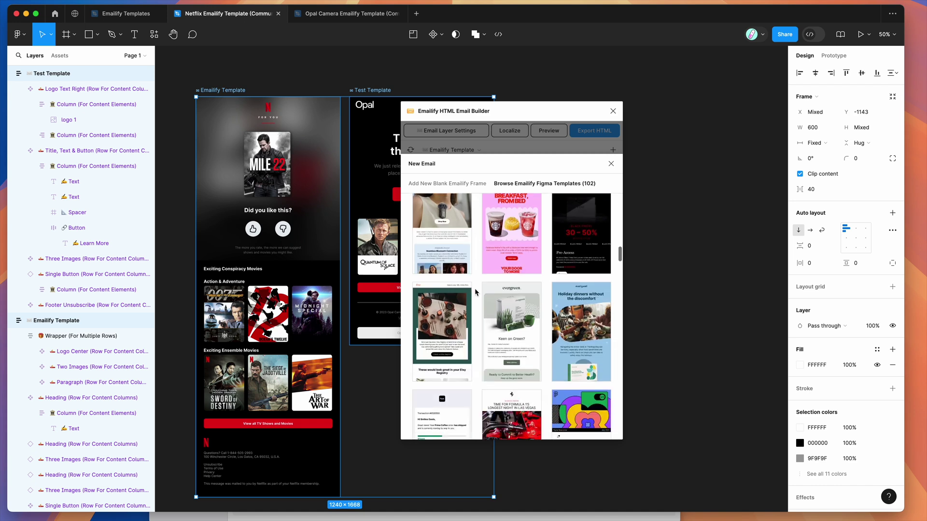
scroll(475, 292, "down", 5)
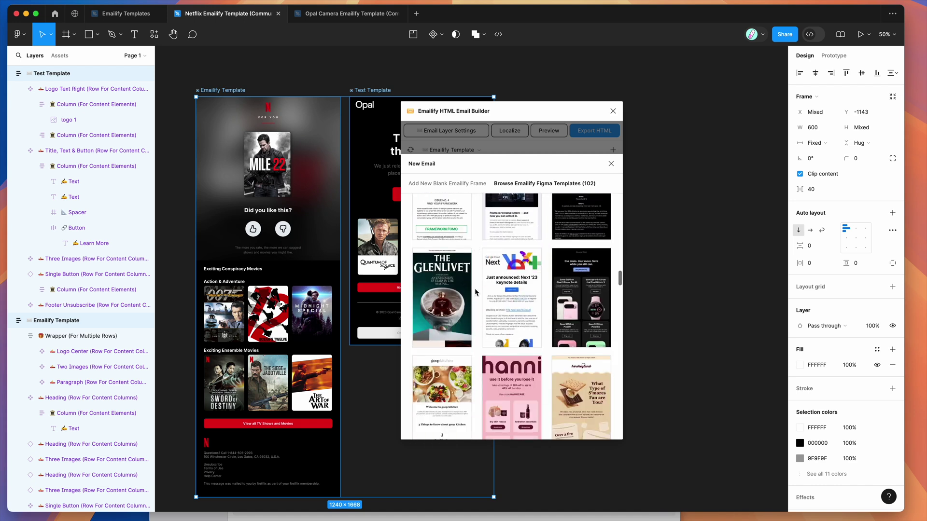
scroll(476, 292, "down", 6)
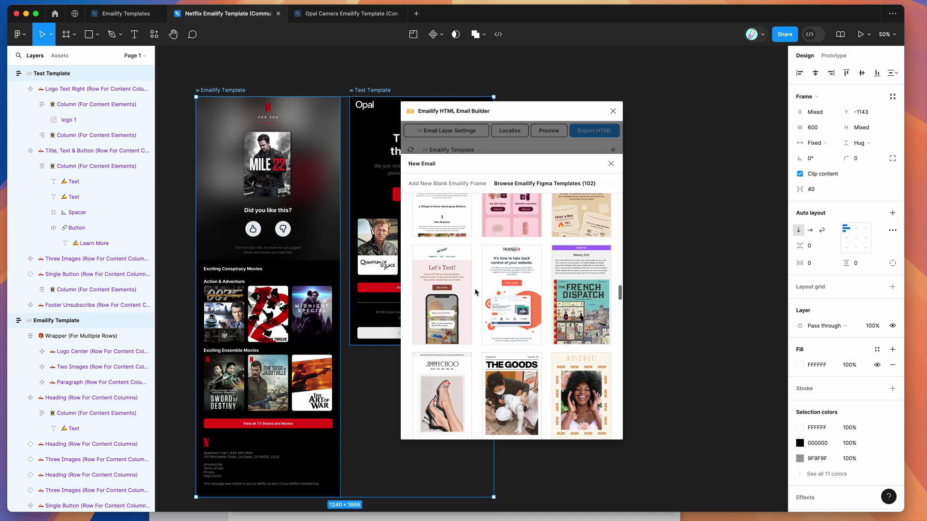
scroll(476, 292, "down", 7)
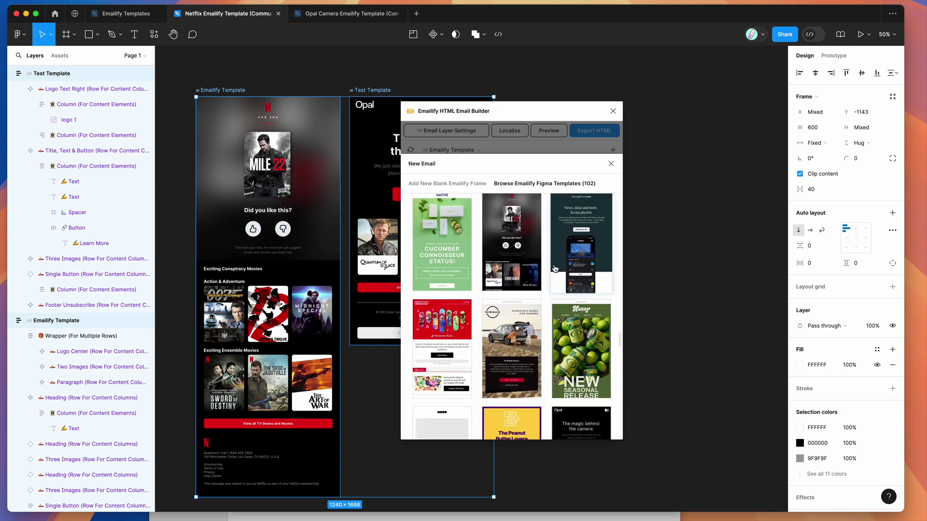
scroll(549, 274, "down", 2)
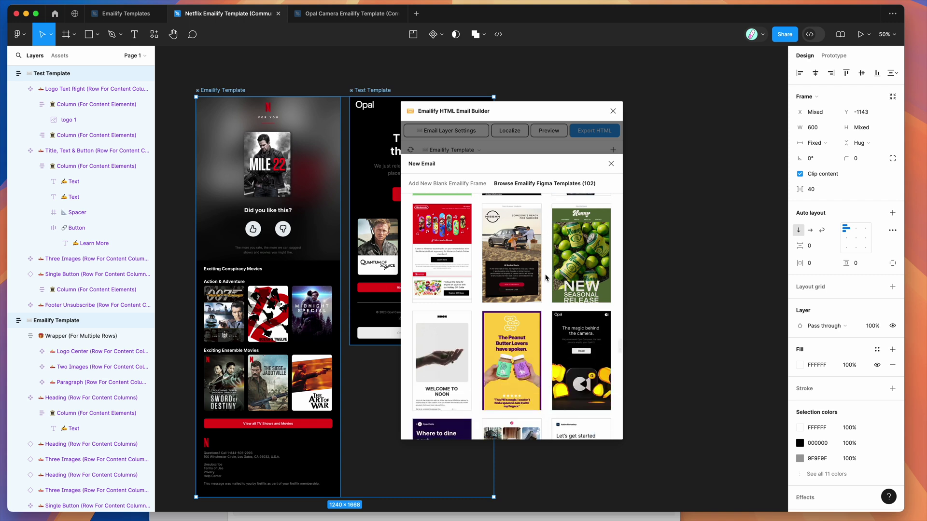
scroll(547, 277, "down", 10)
scroll(547, 277, "down", 5)
scroll(547, 278, "down", 5)
scroll(547, 278, "down", 7)
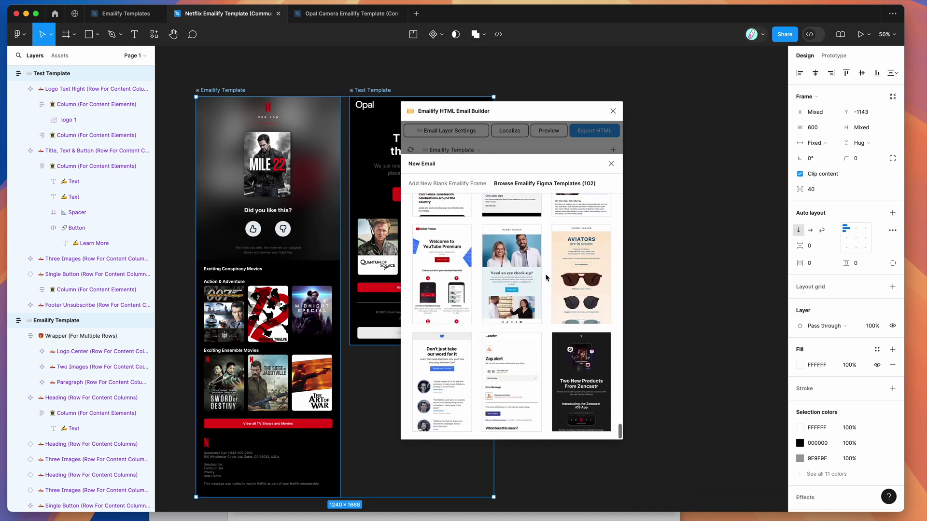